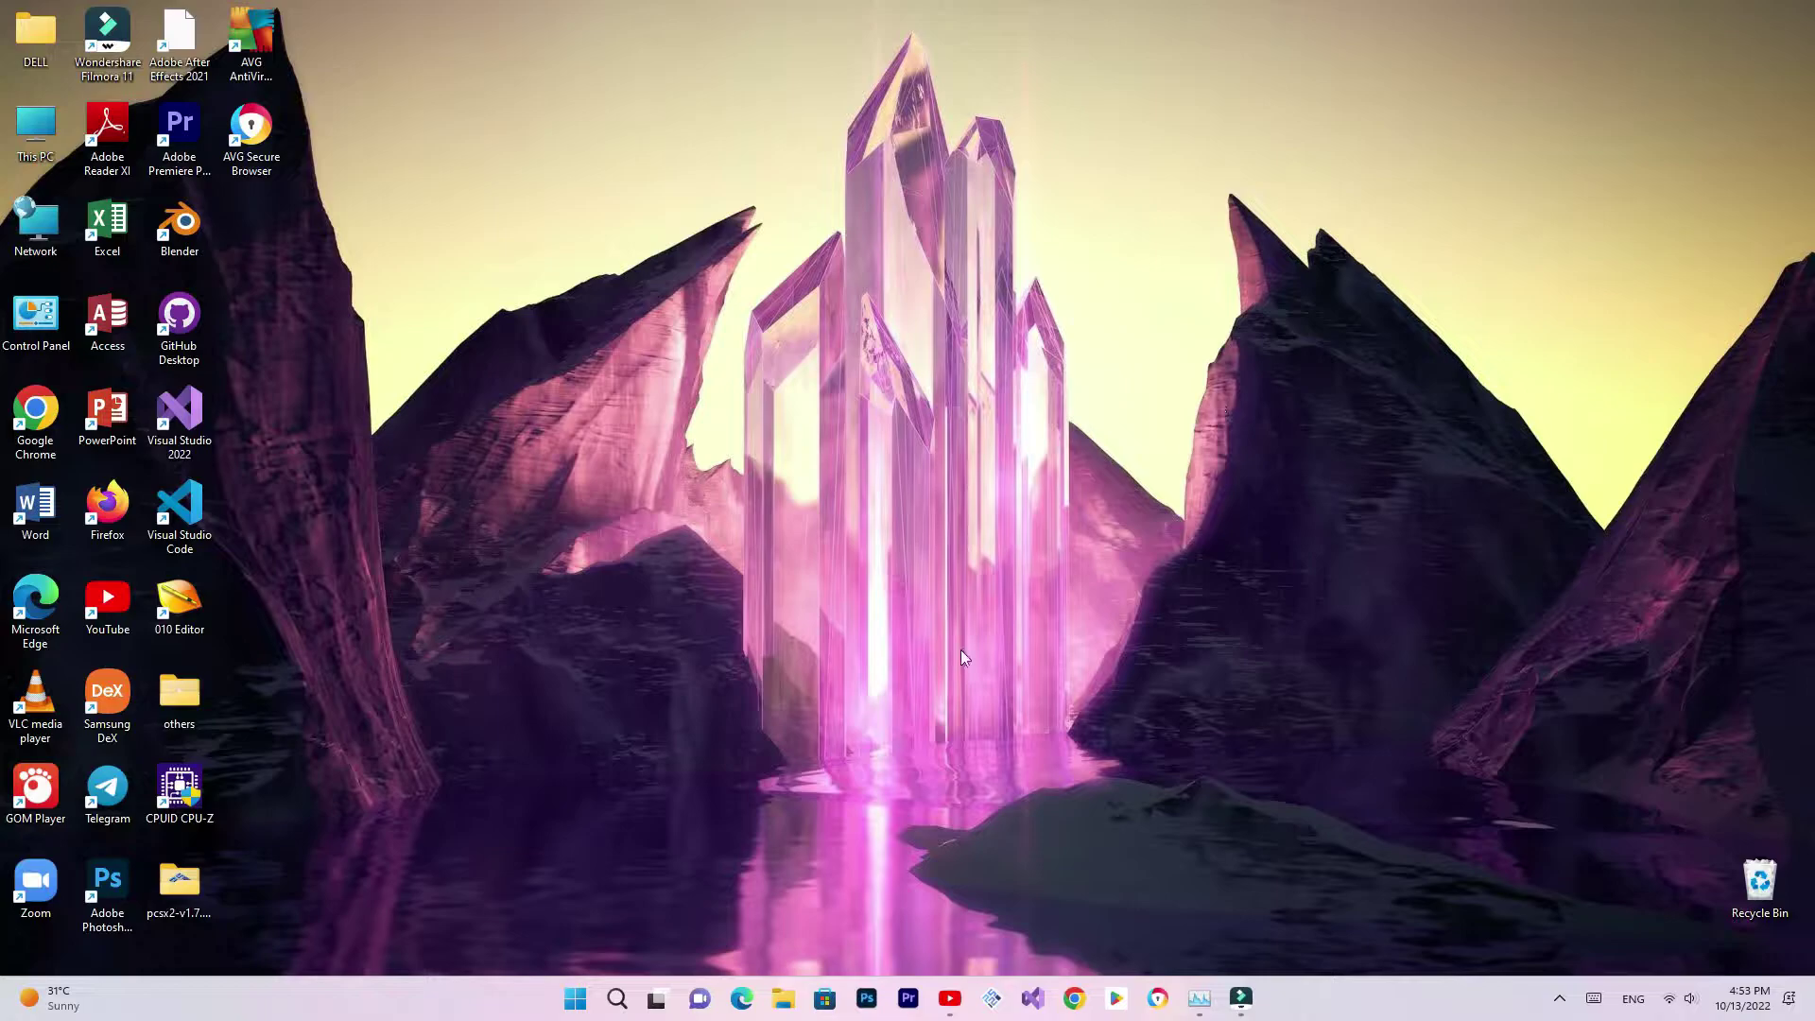
# - Turn on Gaming in the Device usage settings under Personalization
pyautogui.click(574, 998)
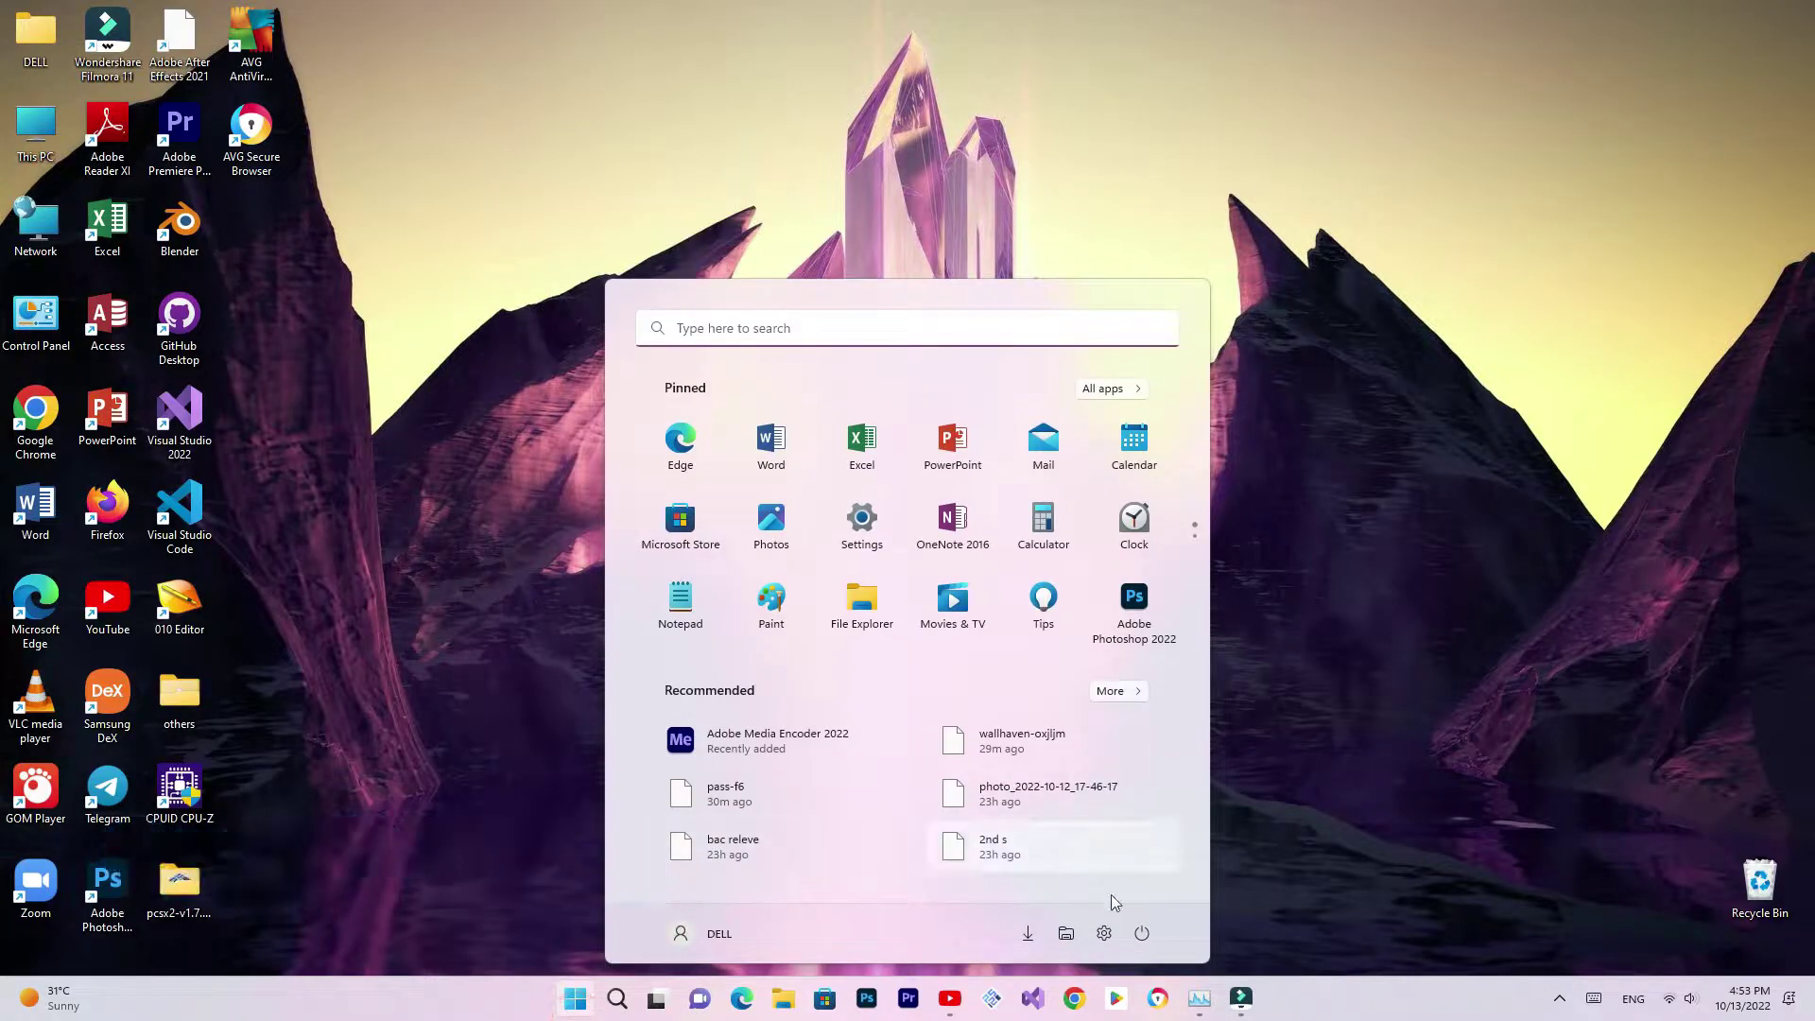
pyautogui.click(1104, 933)
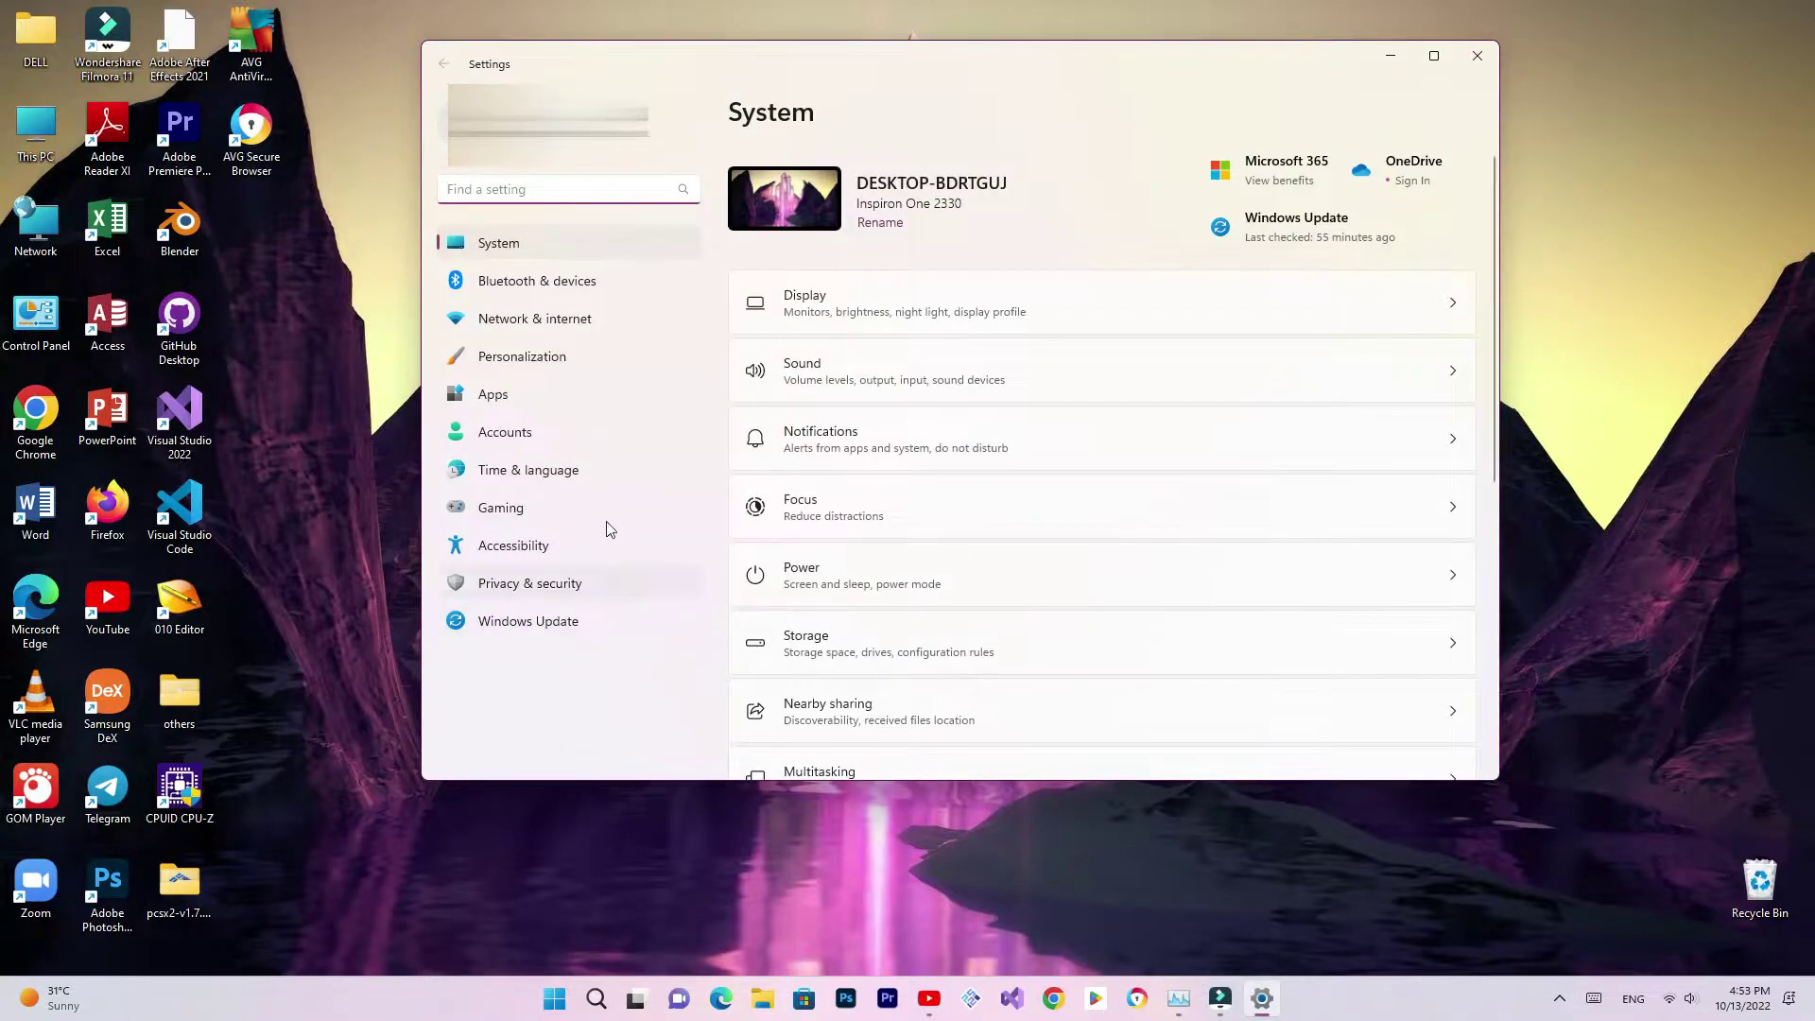
pyautogui.click(548, 365)
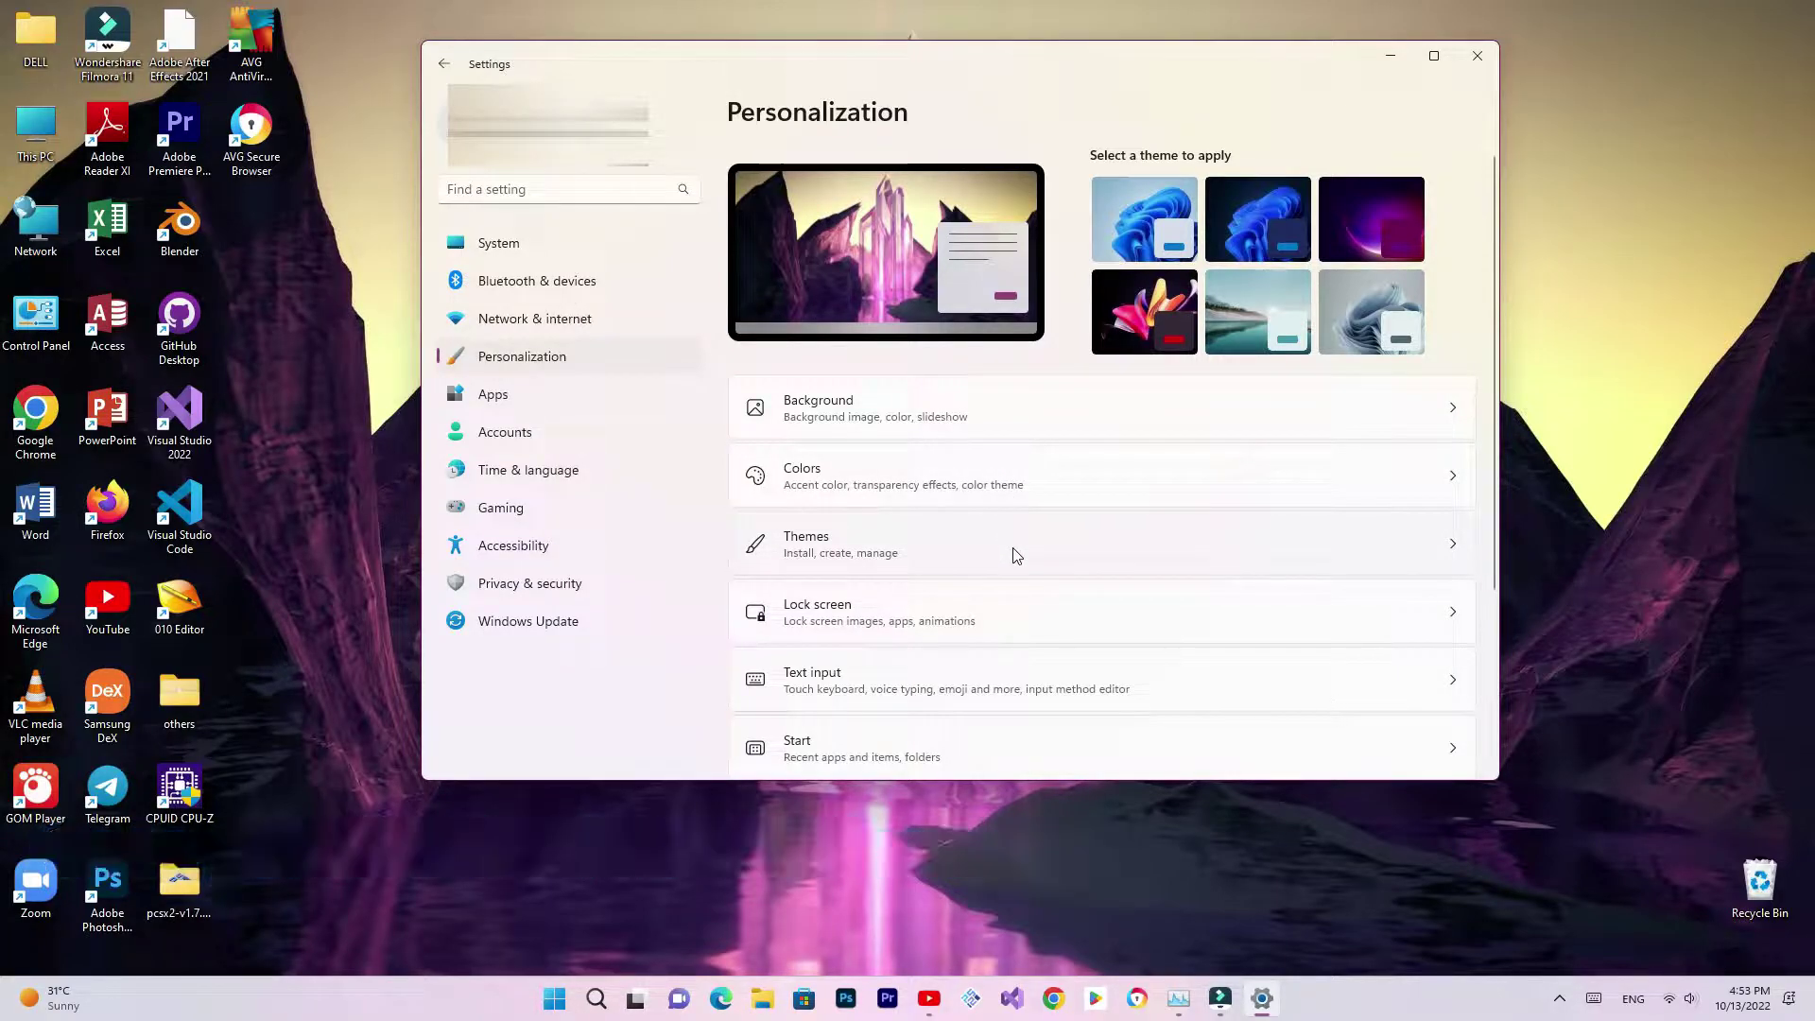
pyautogui.scroll(-3, 1012, 574)
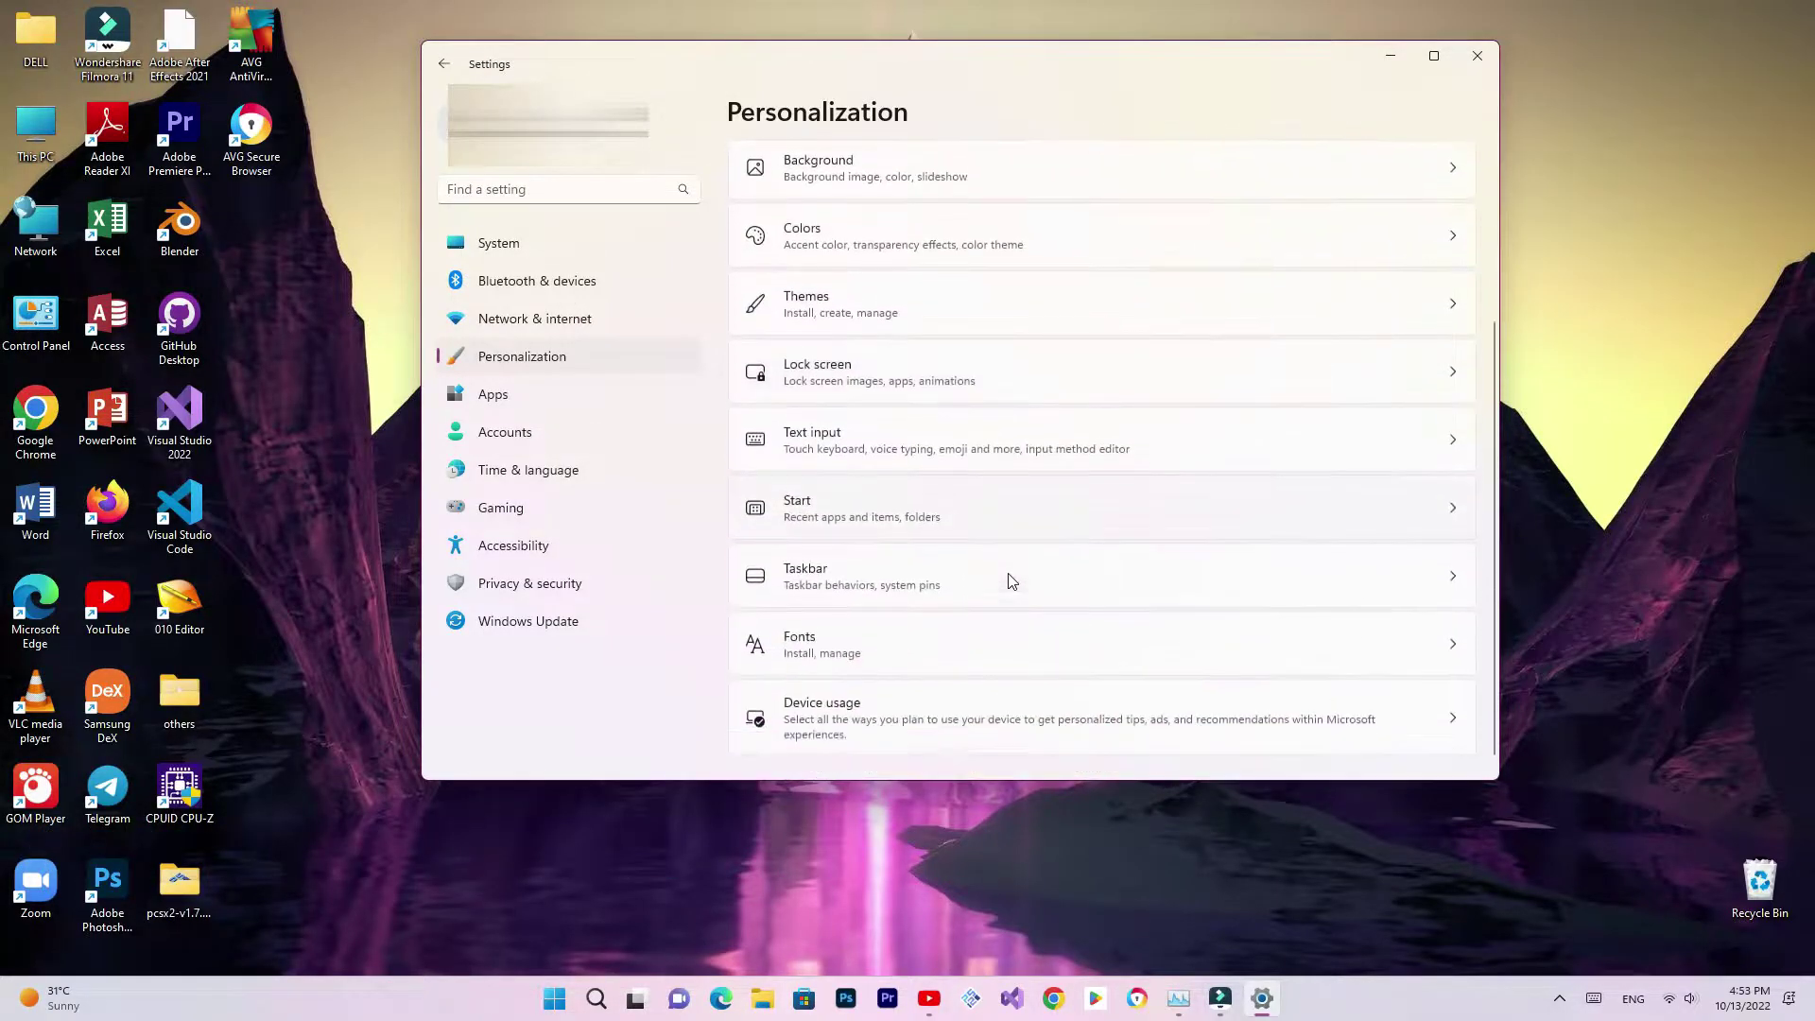
pyautogui.click(1005, 701)
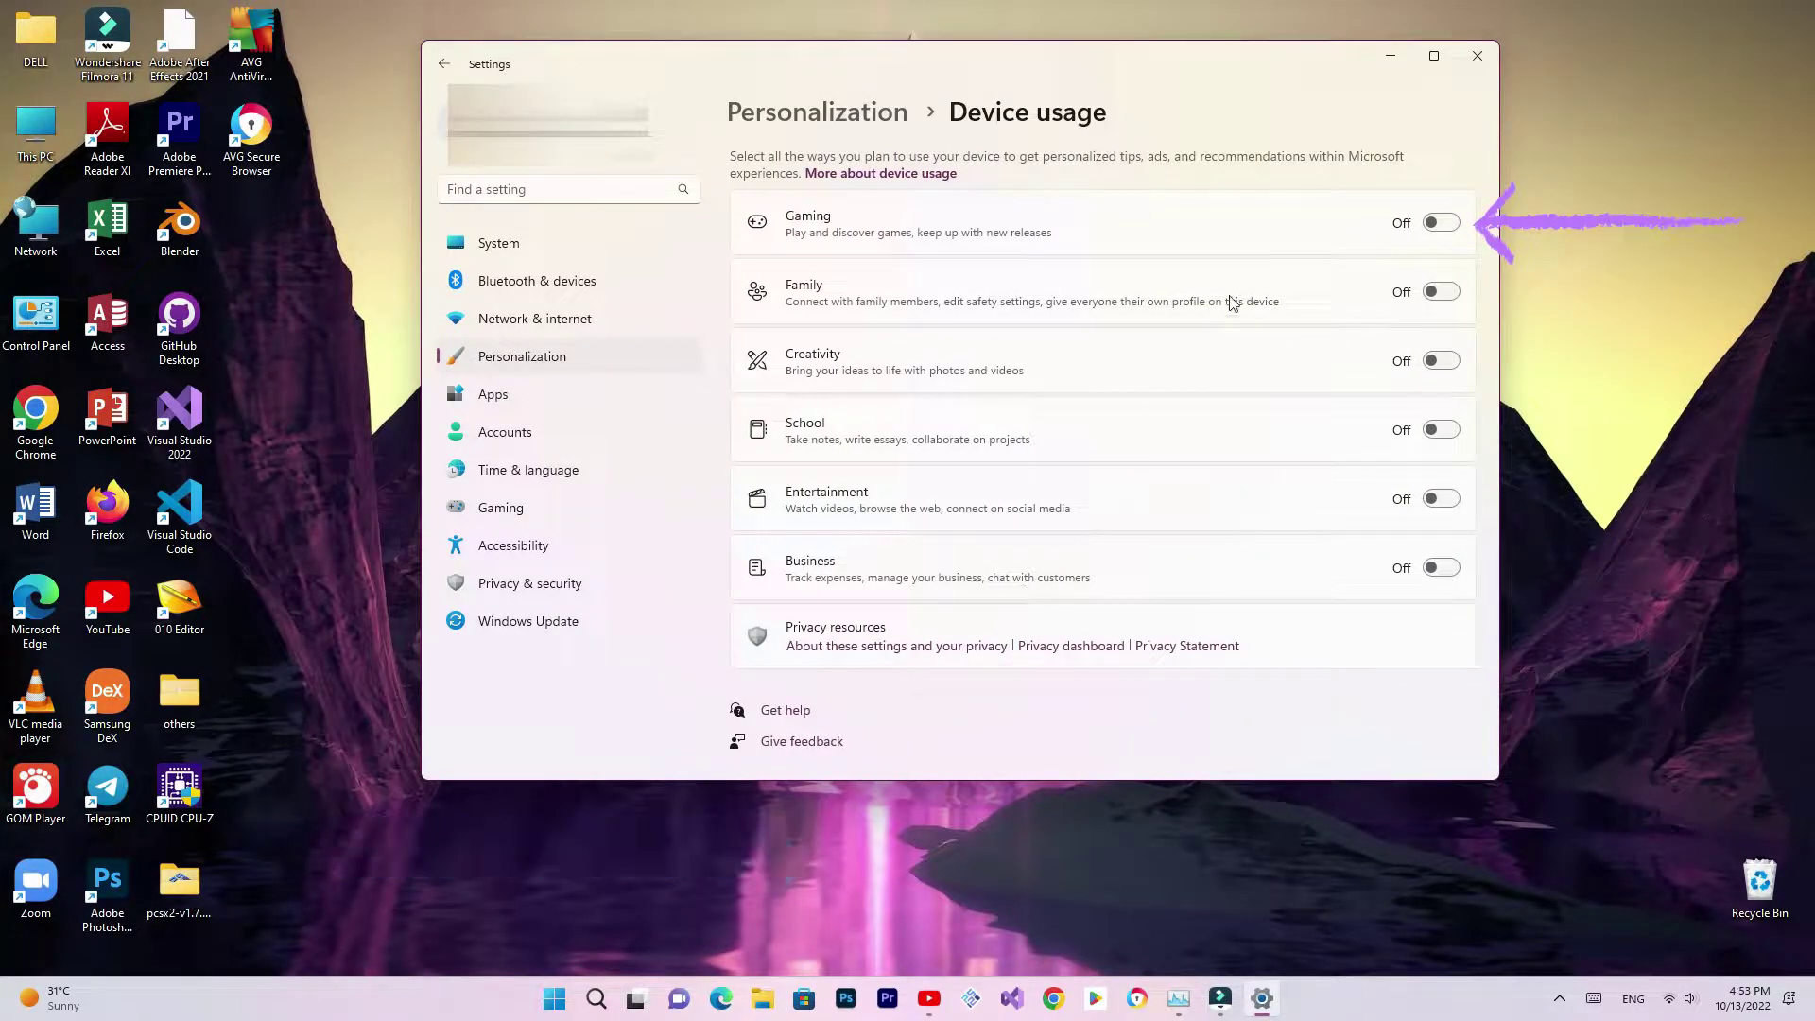
pyautogui.click(1439, 225)
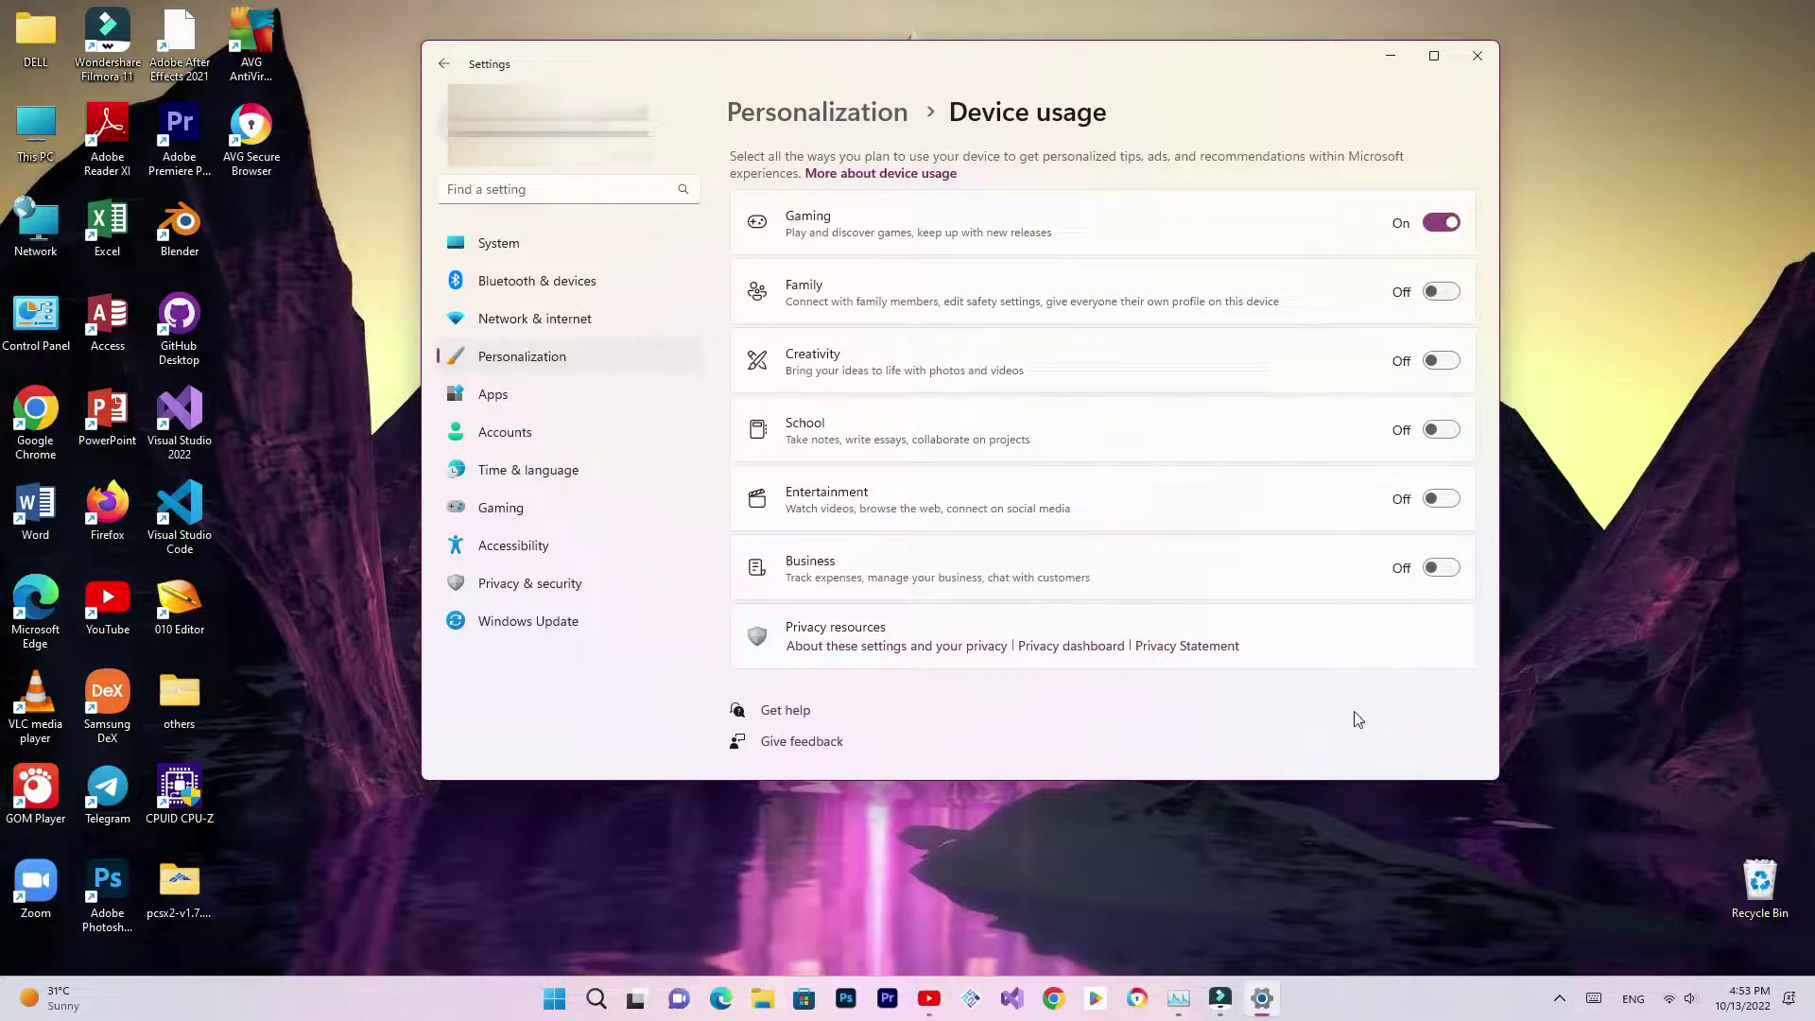
pyautogui.click(452, 70)
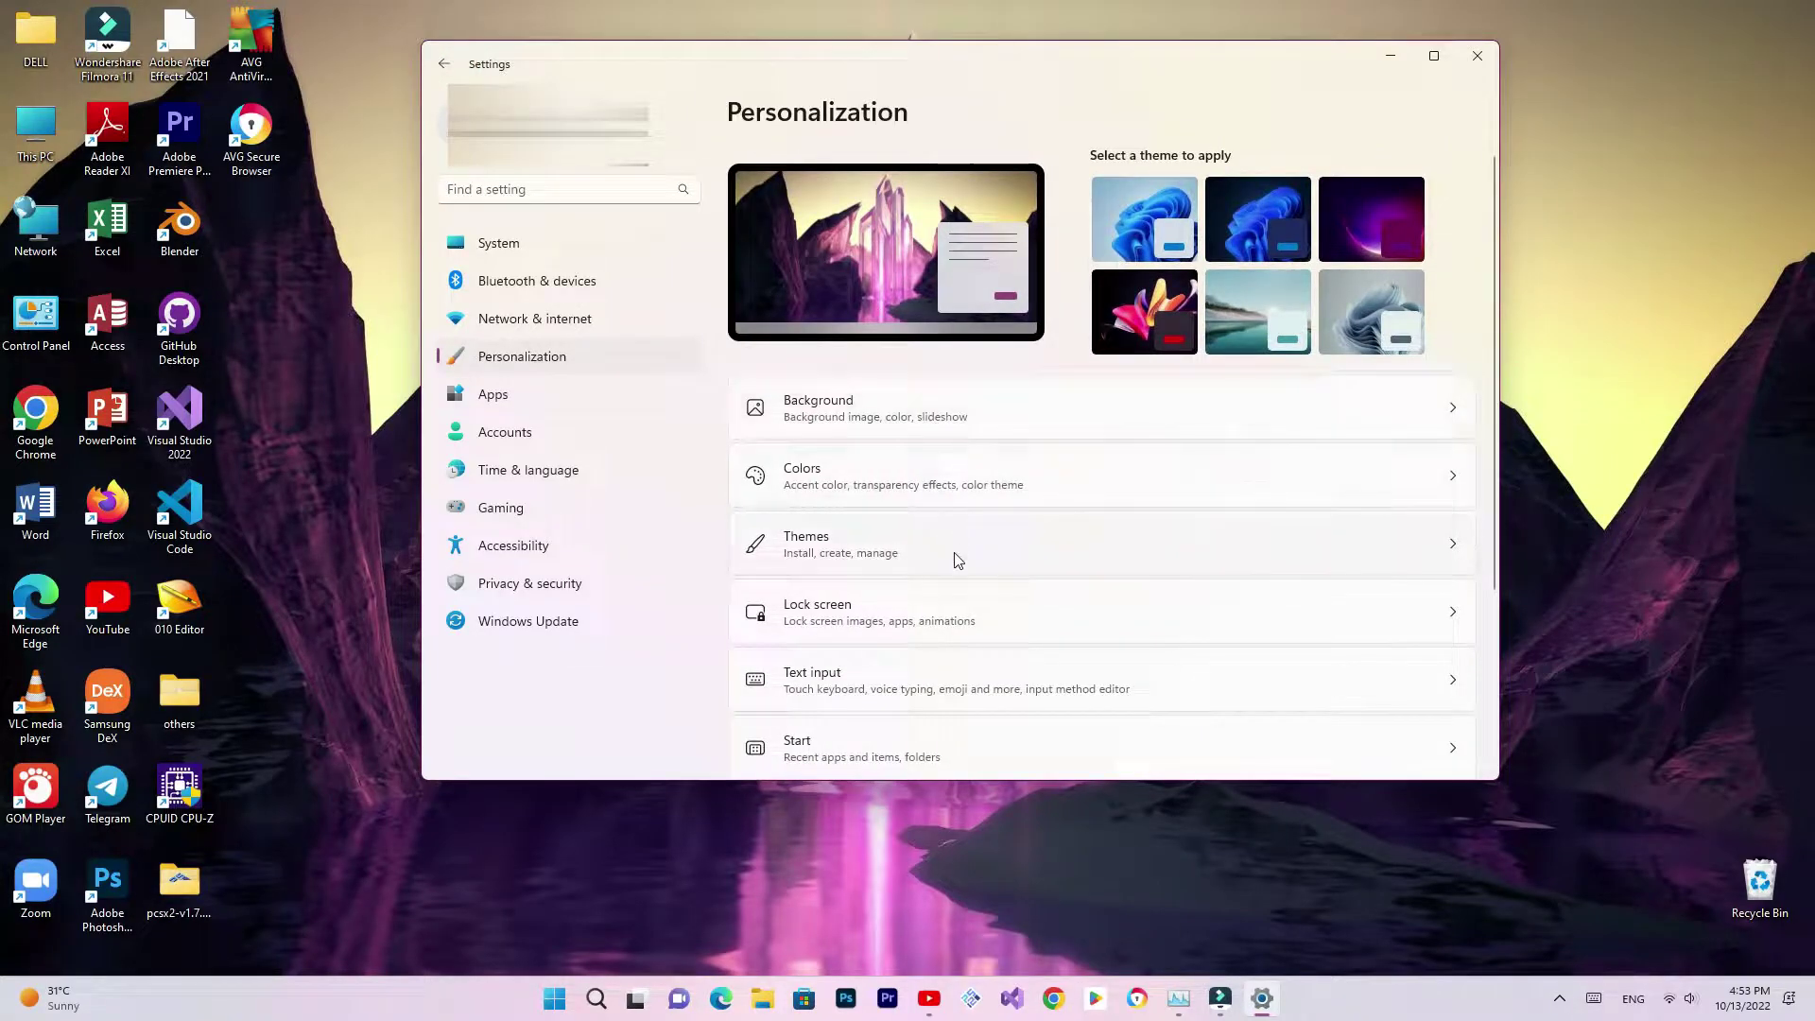
# - Turn off Transparency effects in the Colors personalization settings
pyautogui.click(964, 482)
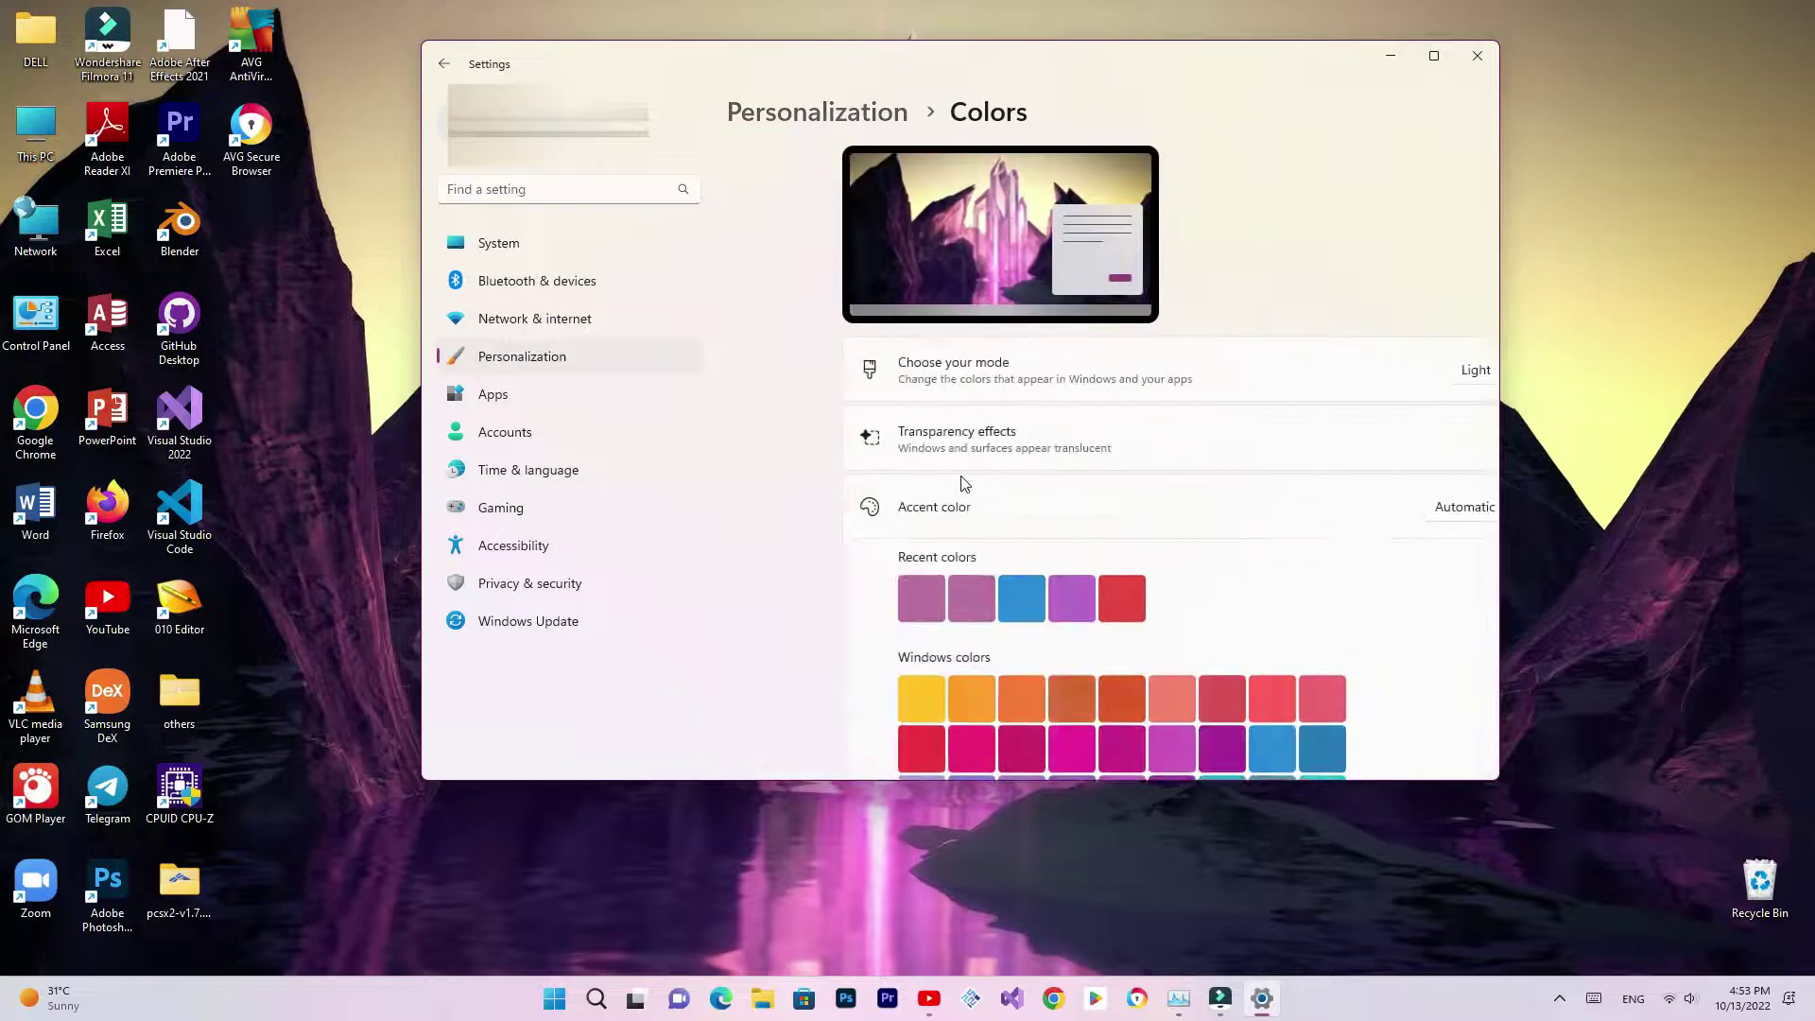
pyautogui.click(1441, 438)
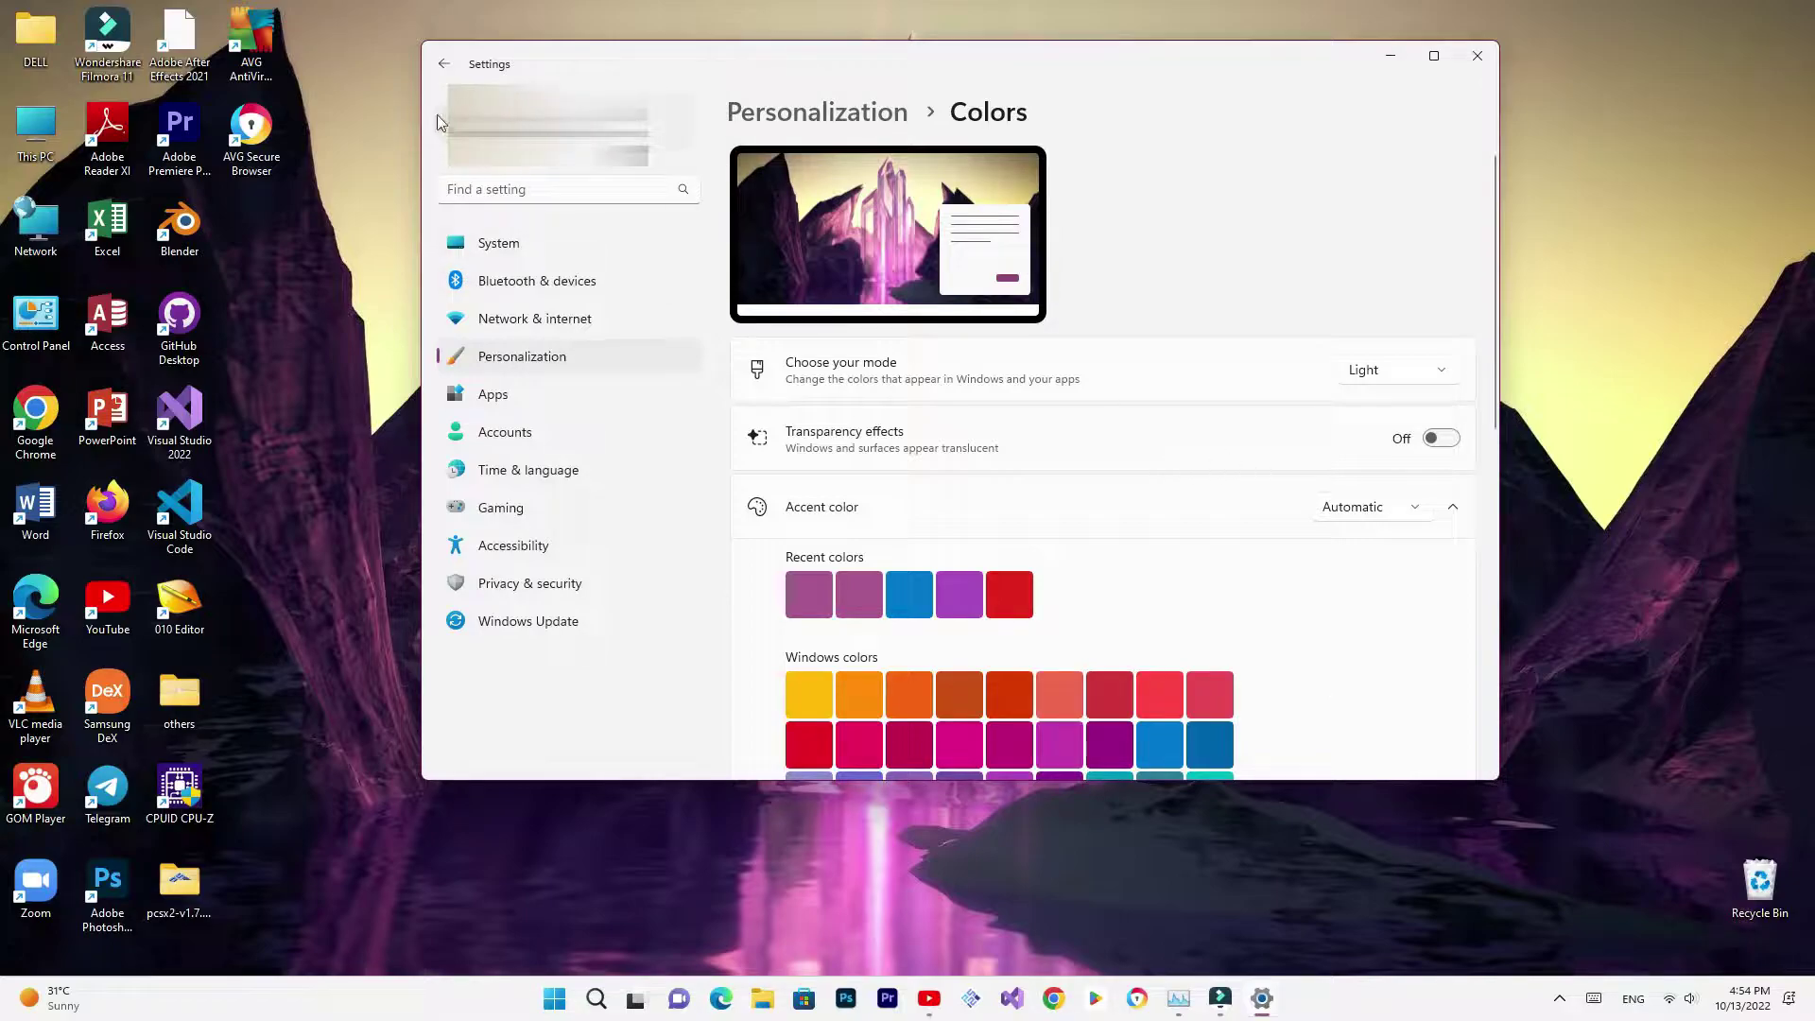
pyautogui.click(441, 63)
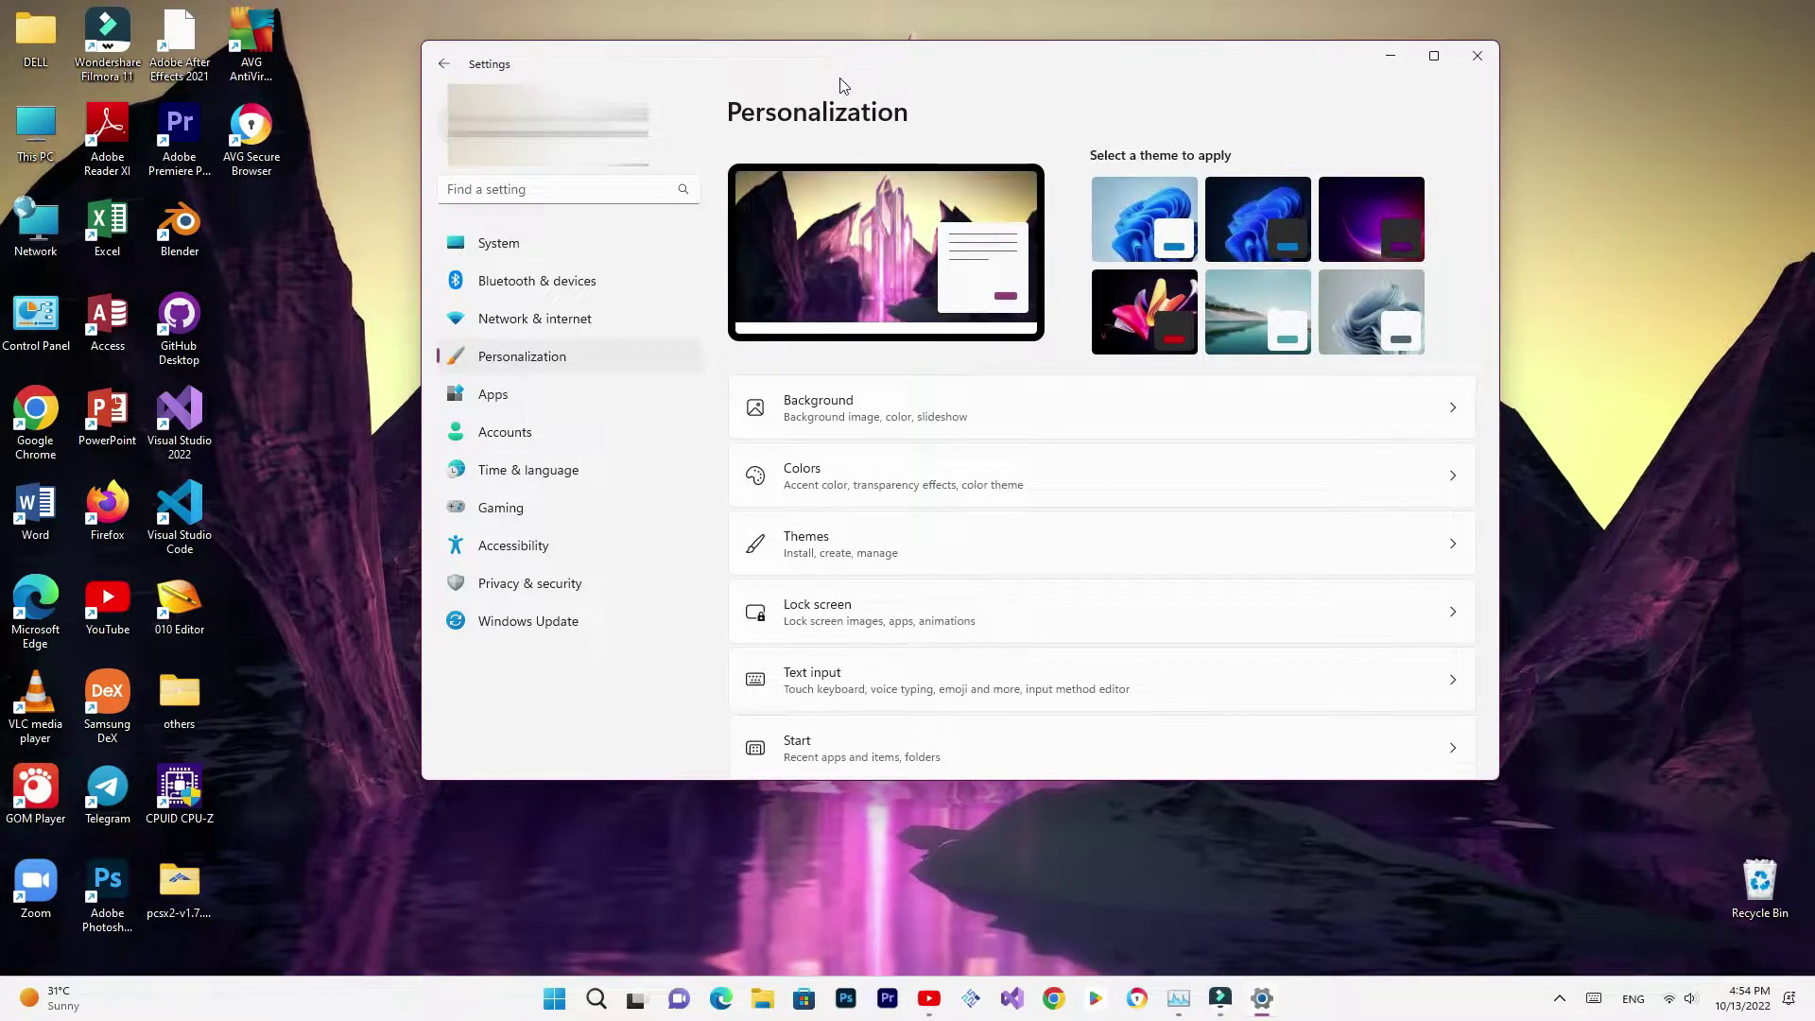
# - In the Startup apps settings, disable Adobe Reader and Acrobat Manager and Apple Push
pyautogui.moveTo(855, 62); pyautogui.dragTo(857, 138)
pyautogui.scroll(-3, 738, 303)
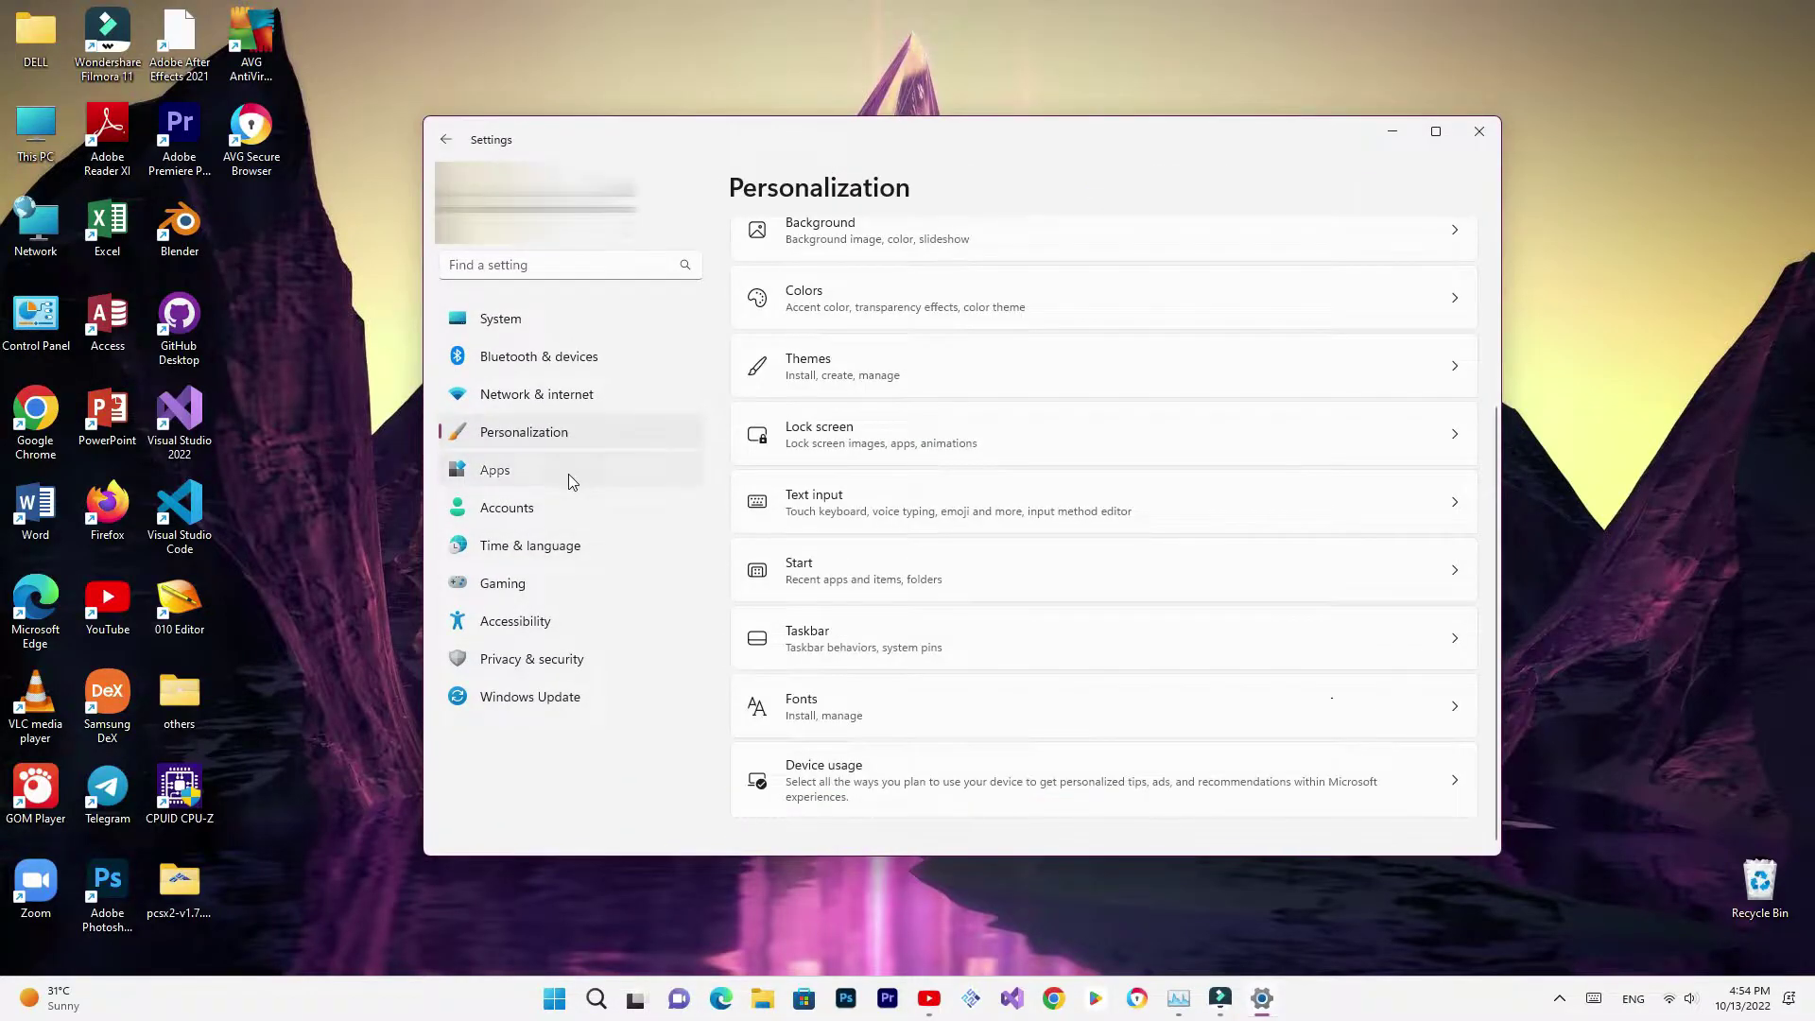
pyautogui.click(570, 473)
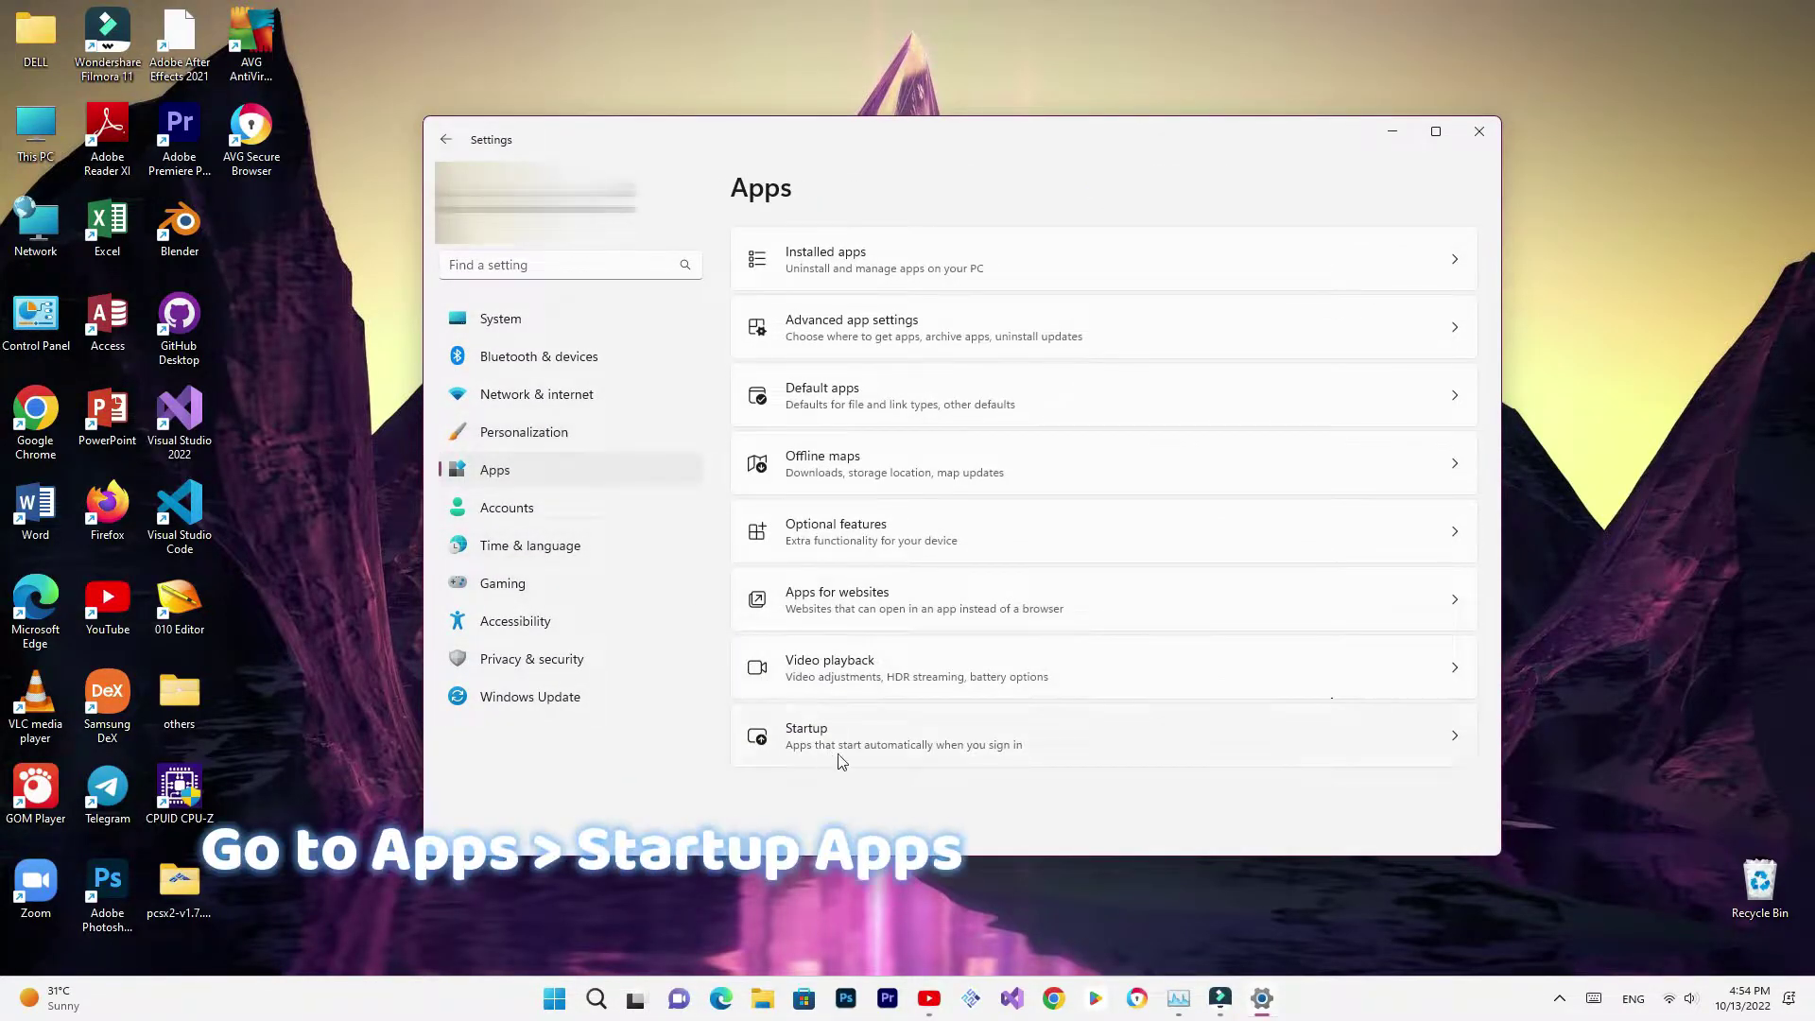
pyautogui.click(1063, 746)
pyautogui.scroll(-10, 1000, 413)
pyautogui.scroll(10, 1032, 527)
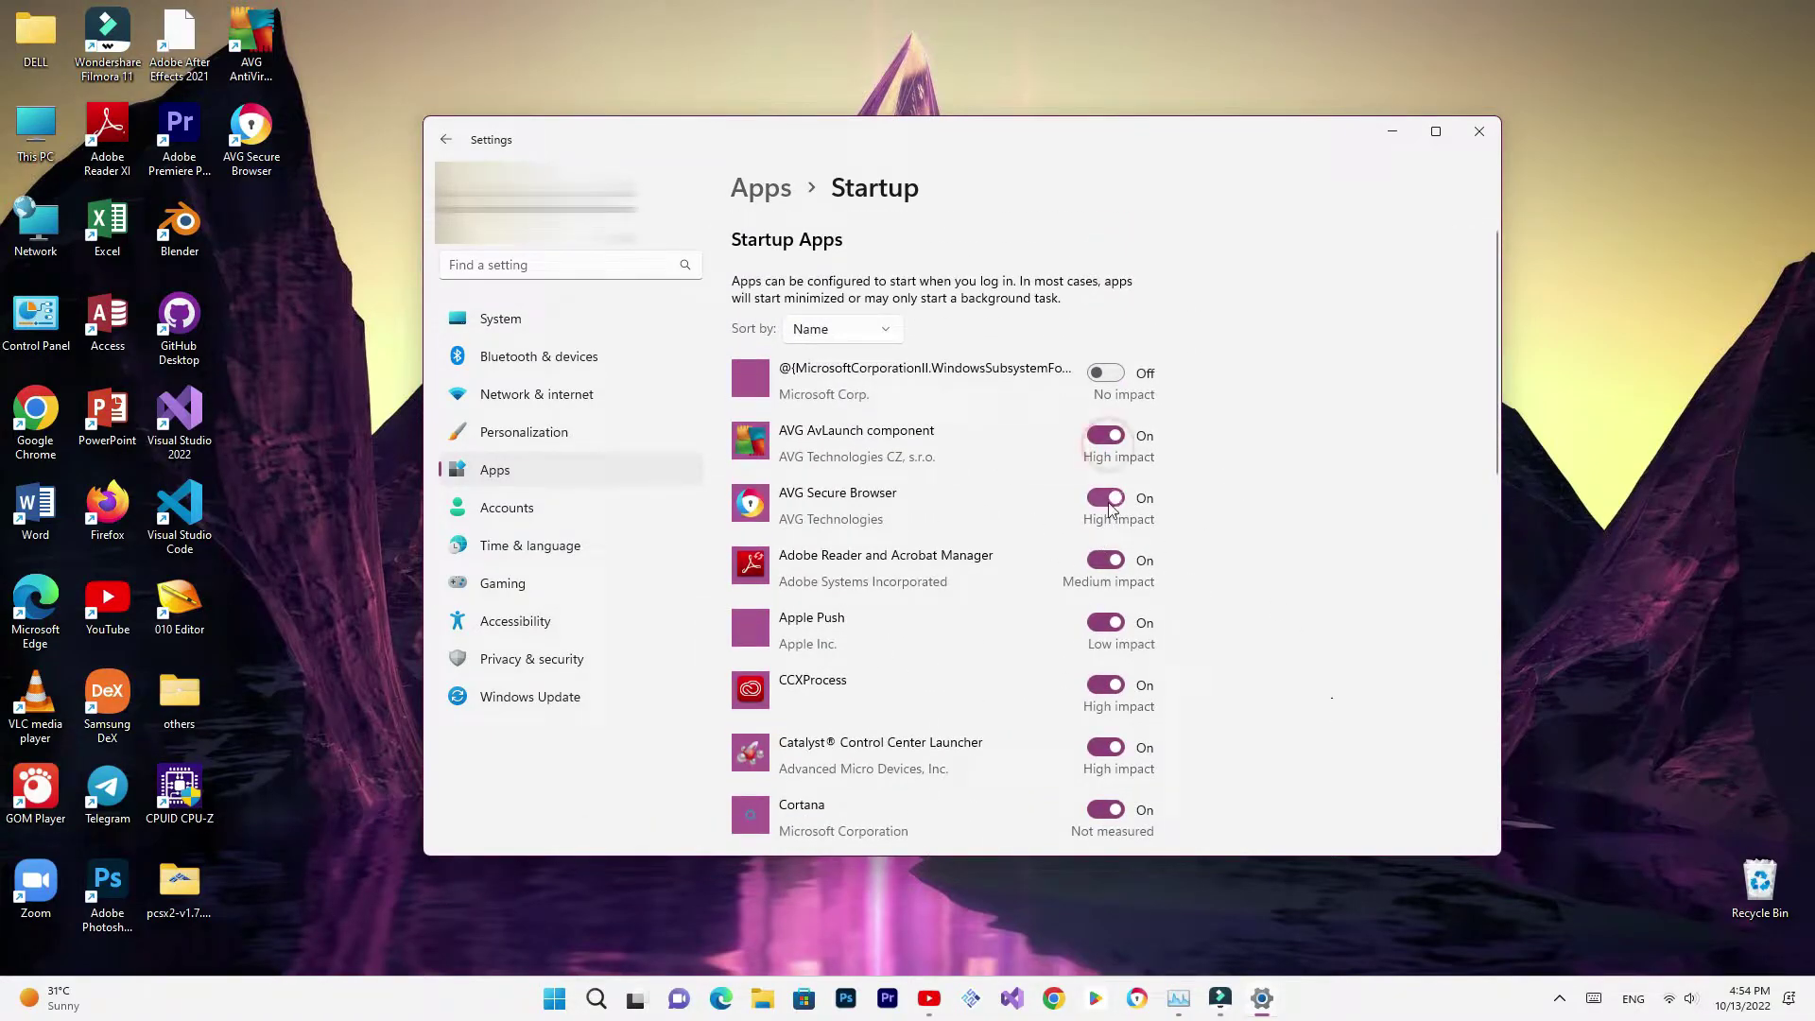
pyautogui.click(1105, 560)
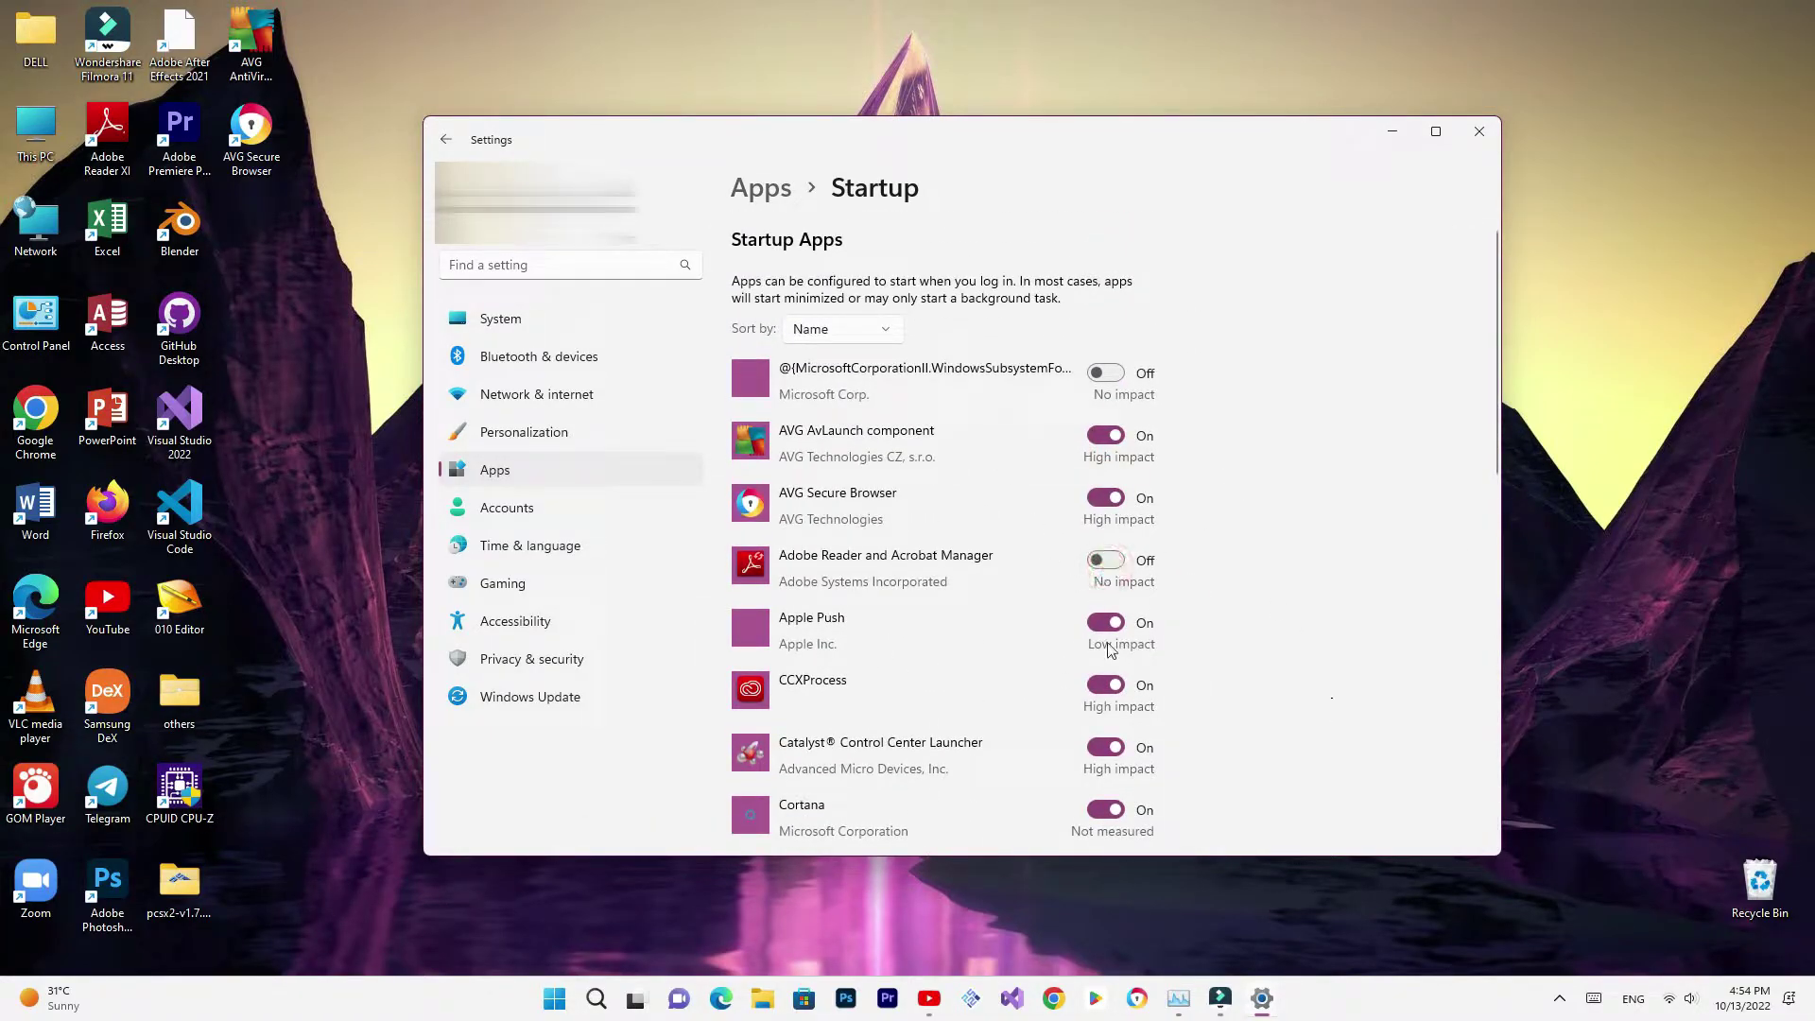
pyautogui.click(1105, 622)
# - Disable Cortana and Java Update Scheduler in the startup apps list
pyautogui.scroll(-2, 1105, 605)
pyautogui.click(1106, 617)
pyautogui.scroll(-2, 1109, 620)
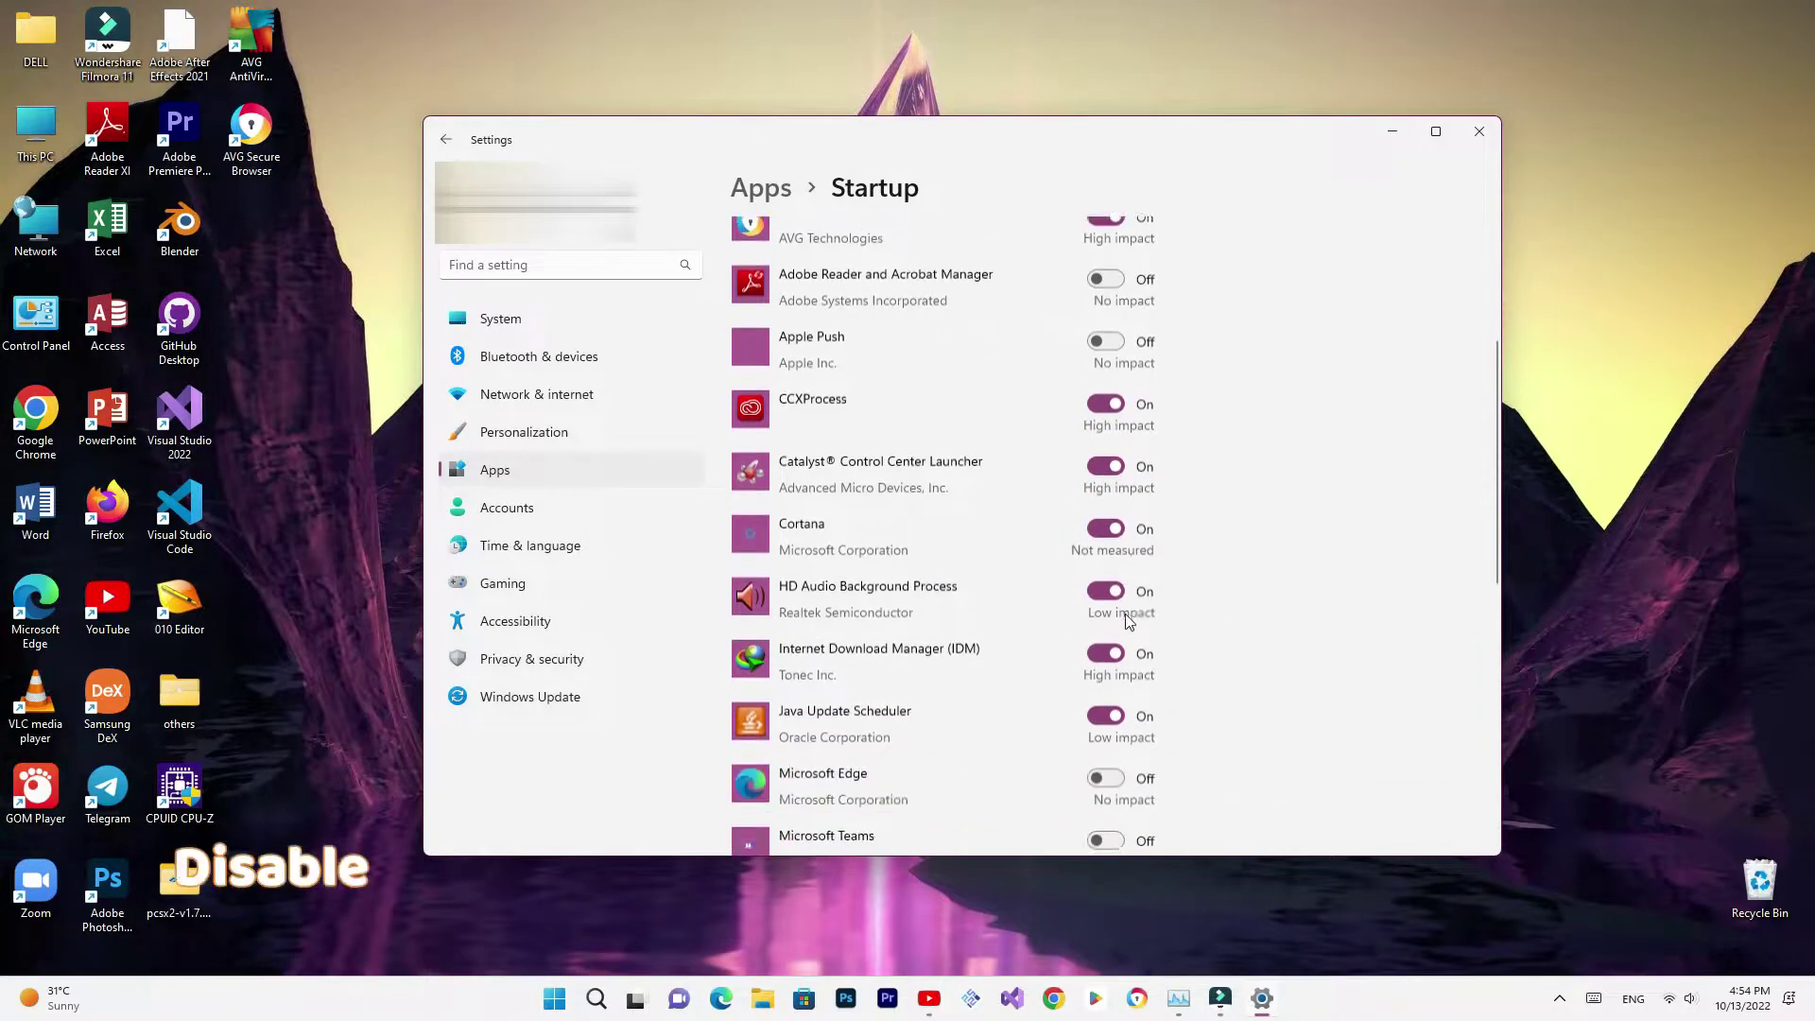
pyautogui.click(1106, 615)
pyautogui.scroll(-5, 1108, 624)
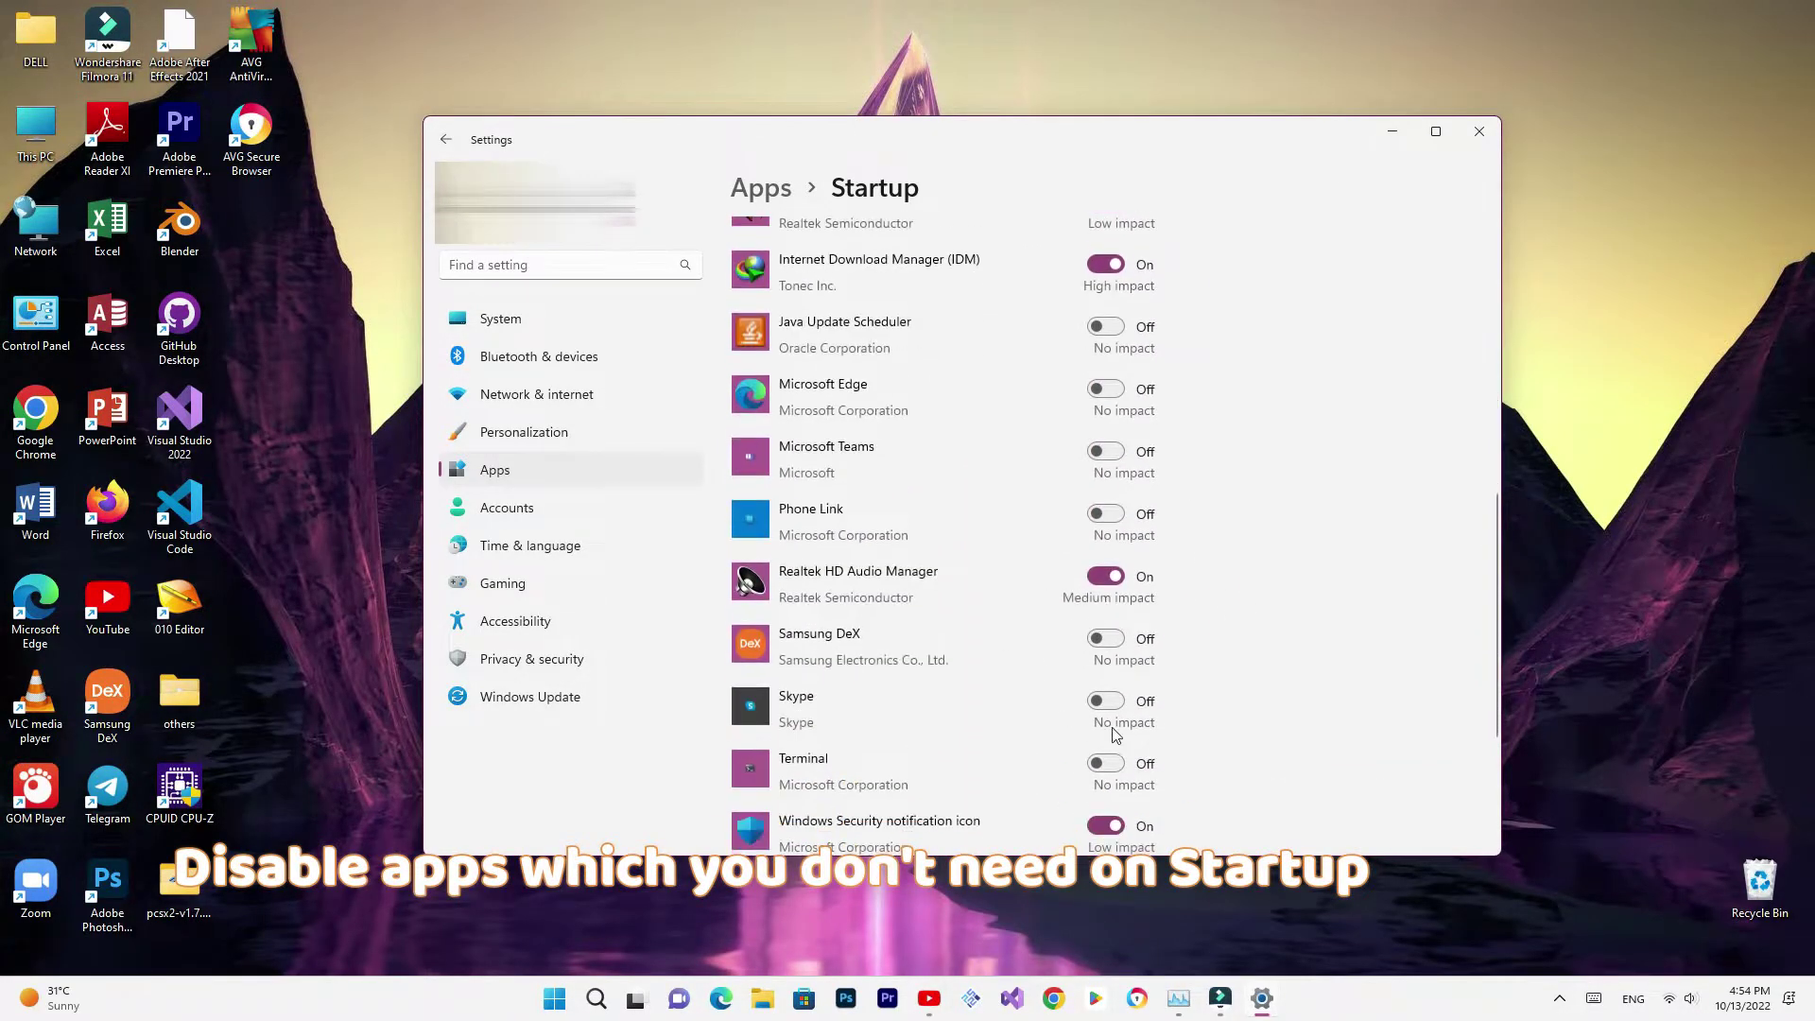
pyautogui.click(1106, 696)
pyautogui.scroll(10, 1116, 690)
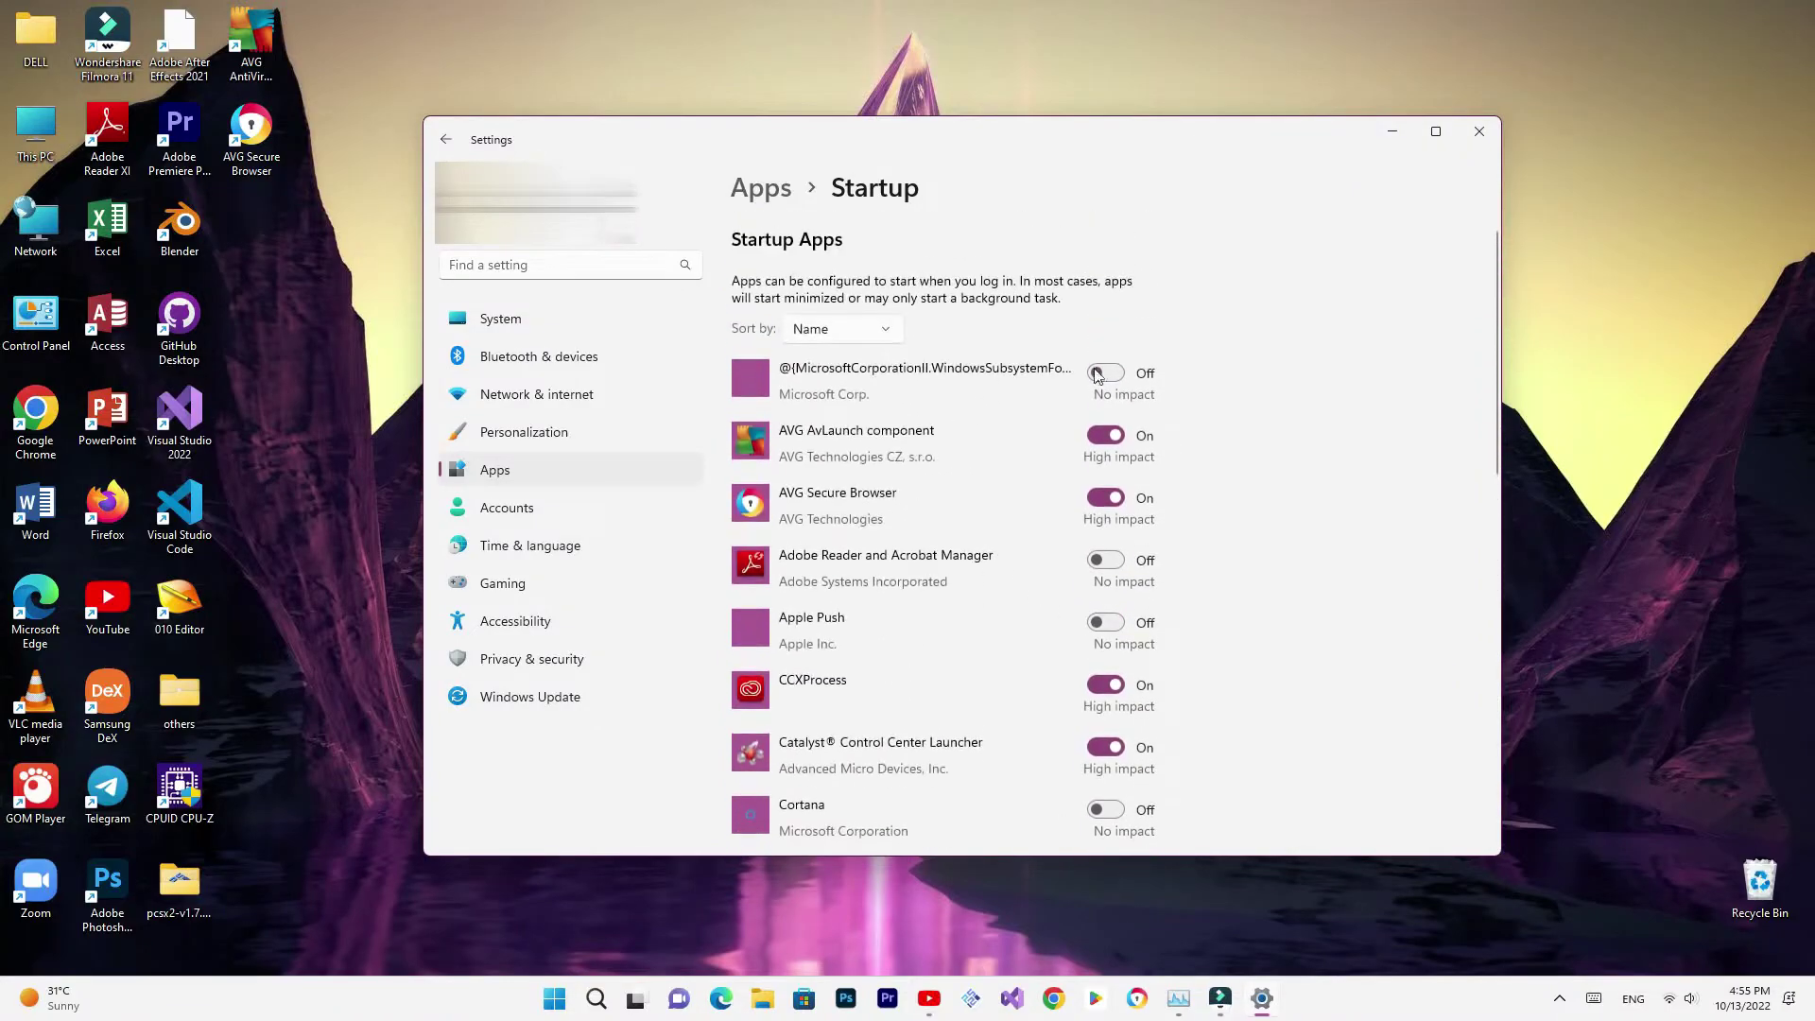
# - Turn off Find my device in the Privacy & security settings
pyautogui.click(553, 476)
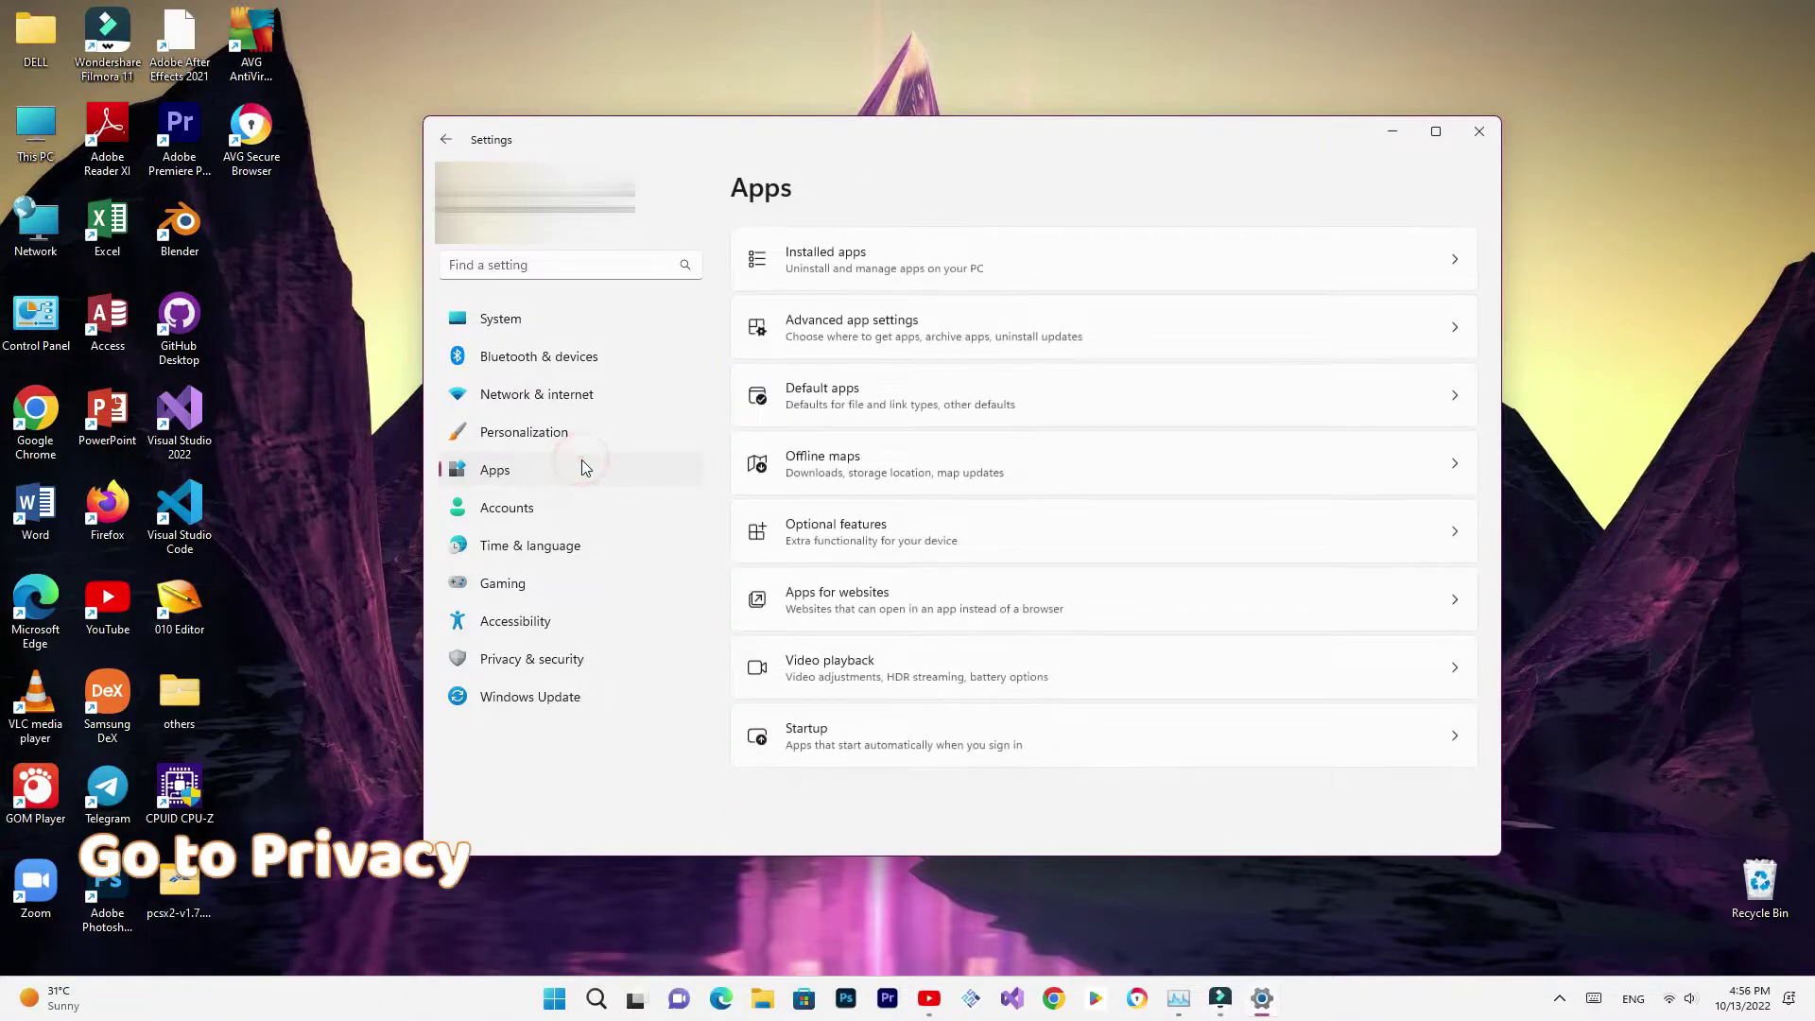
pyautogui.click(561, 662)
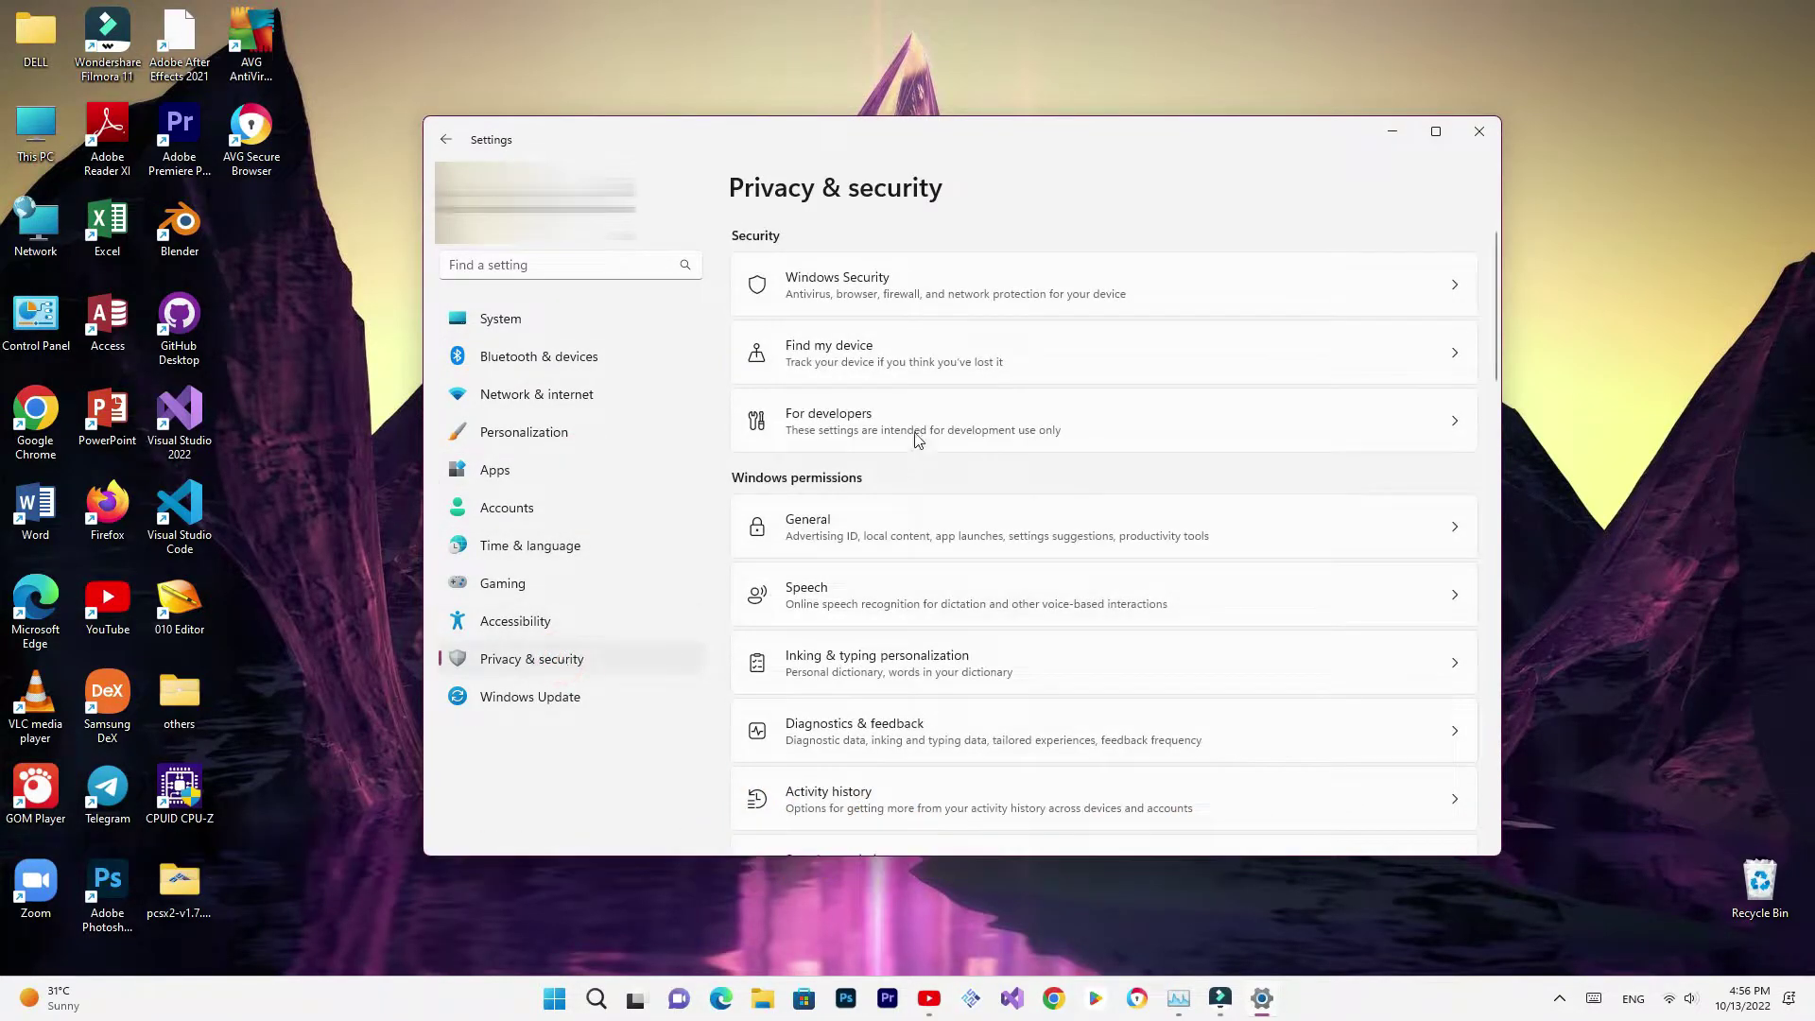
pyautogui.click(1249, 342)
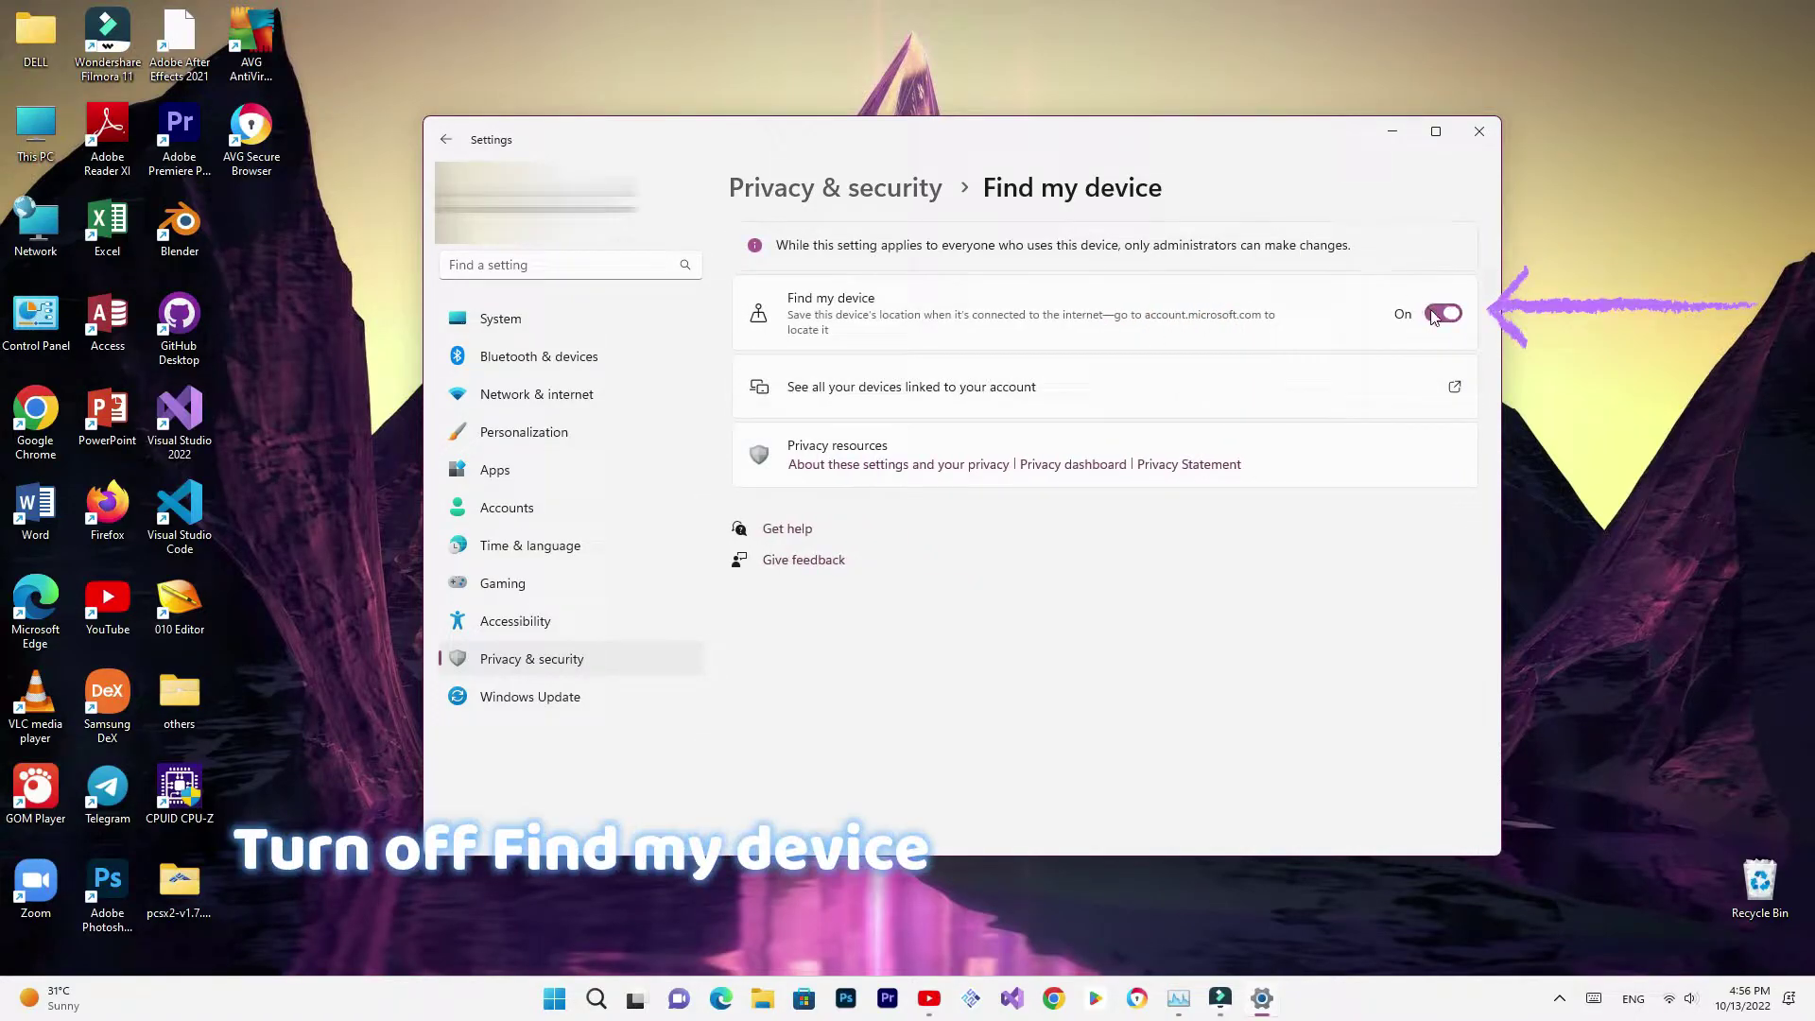
pyautogui.click(1433, 315)
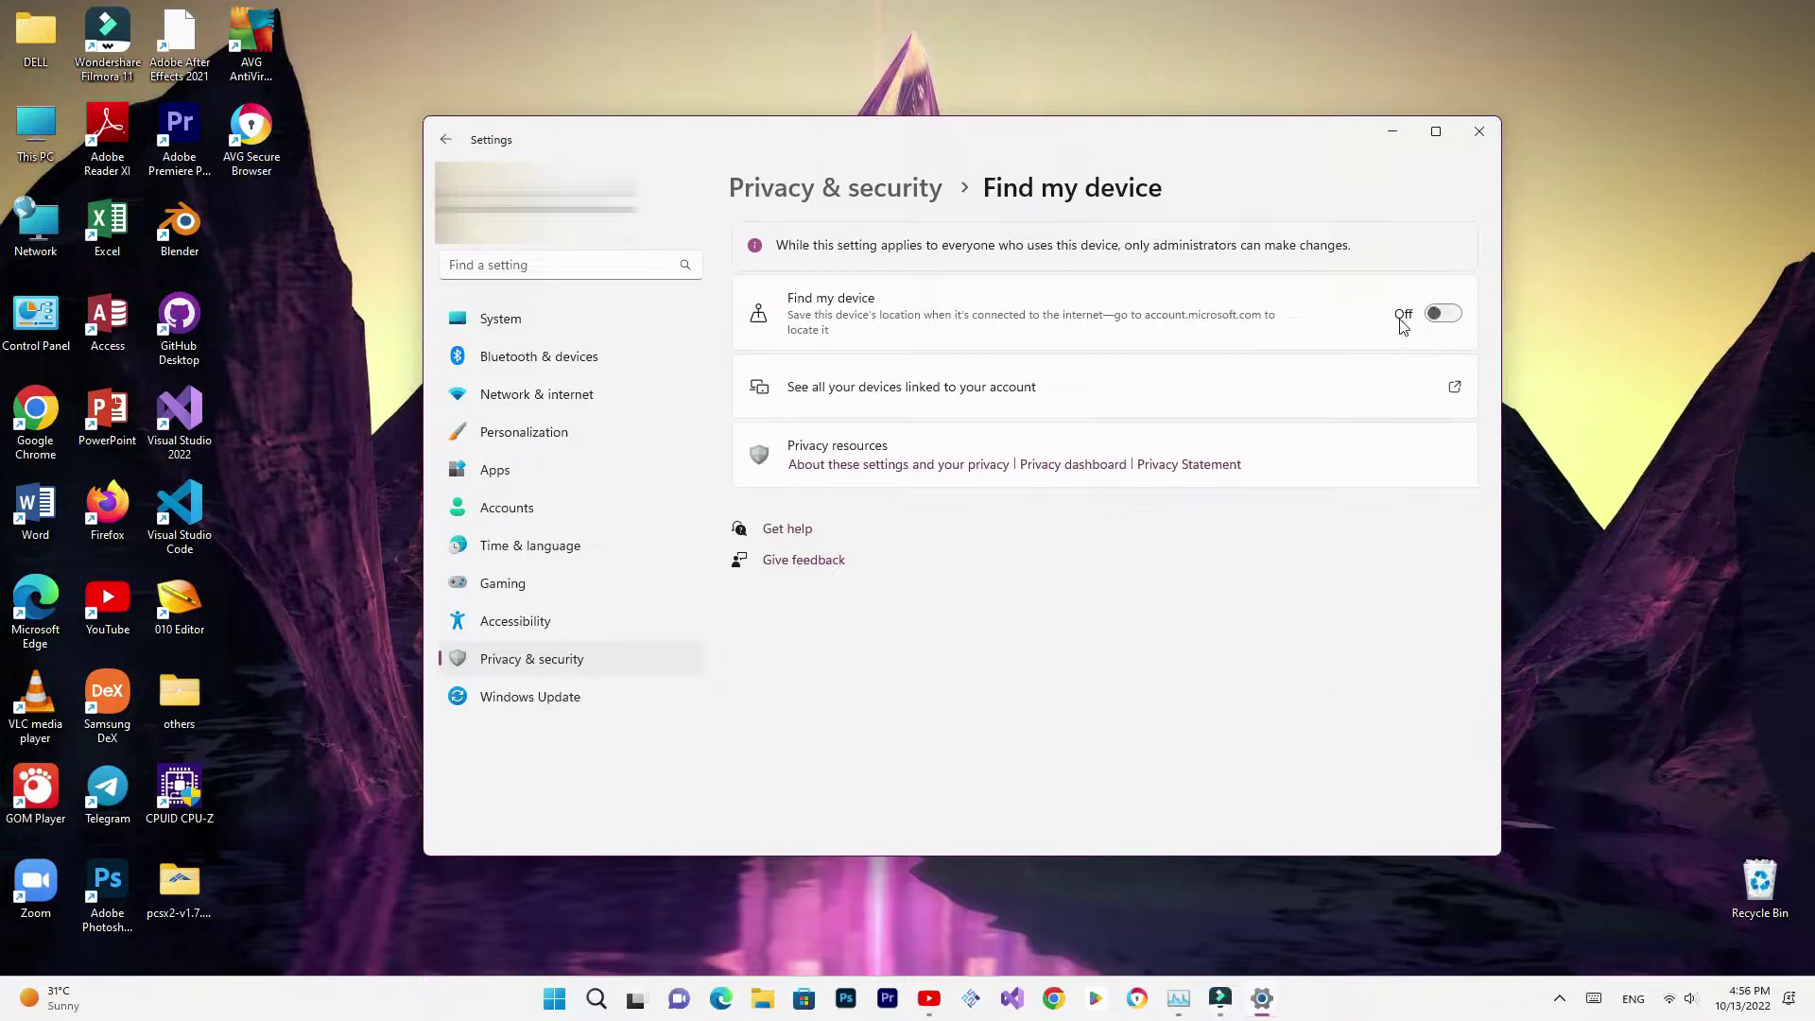
pyautogui.click(558, 666)
# - Turn on Storage Sense in the system's Storage settings
pyautogui.click(550, 319)
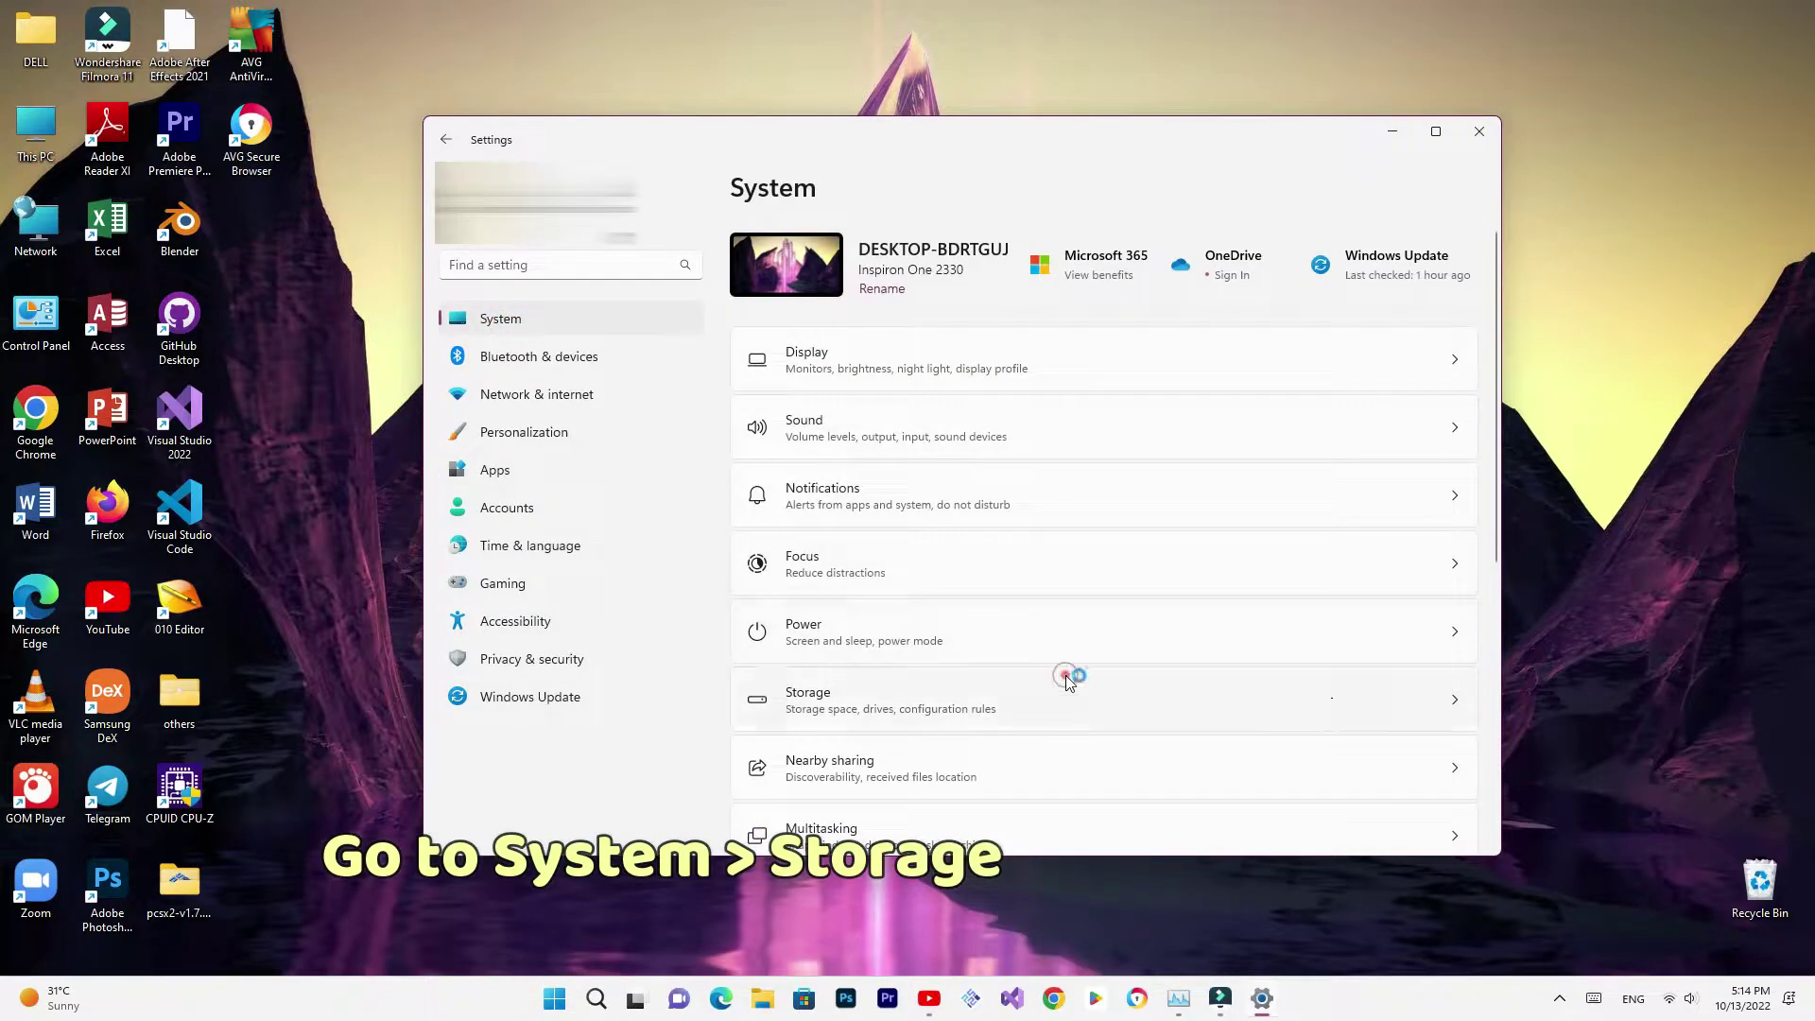
pyautogui.click(1065, 677)
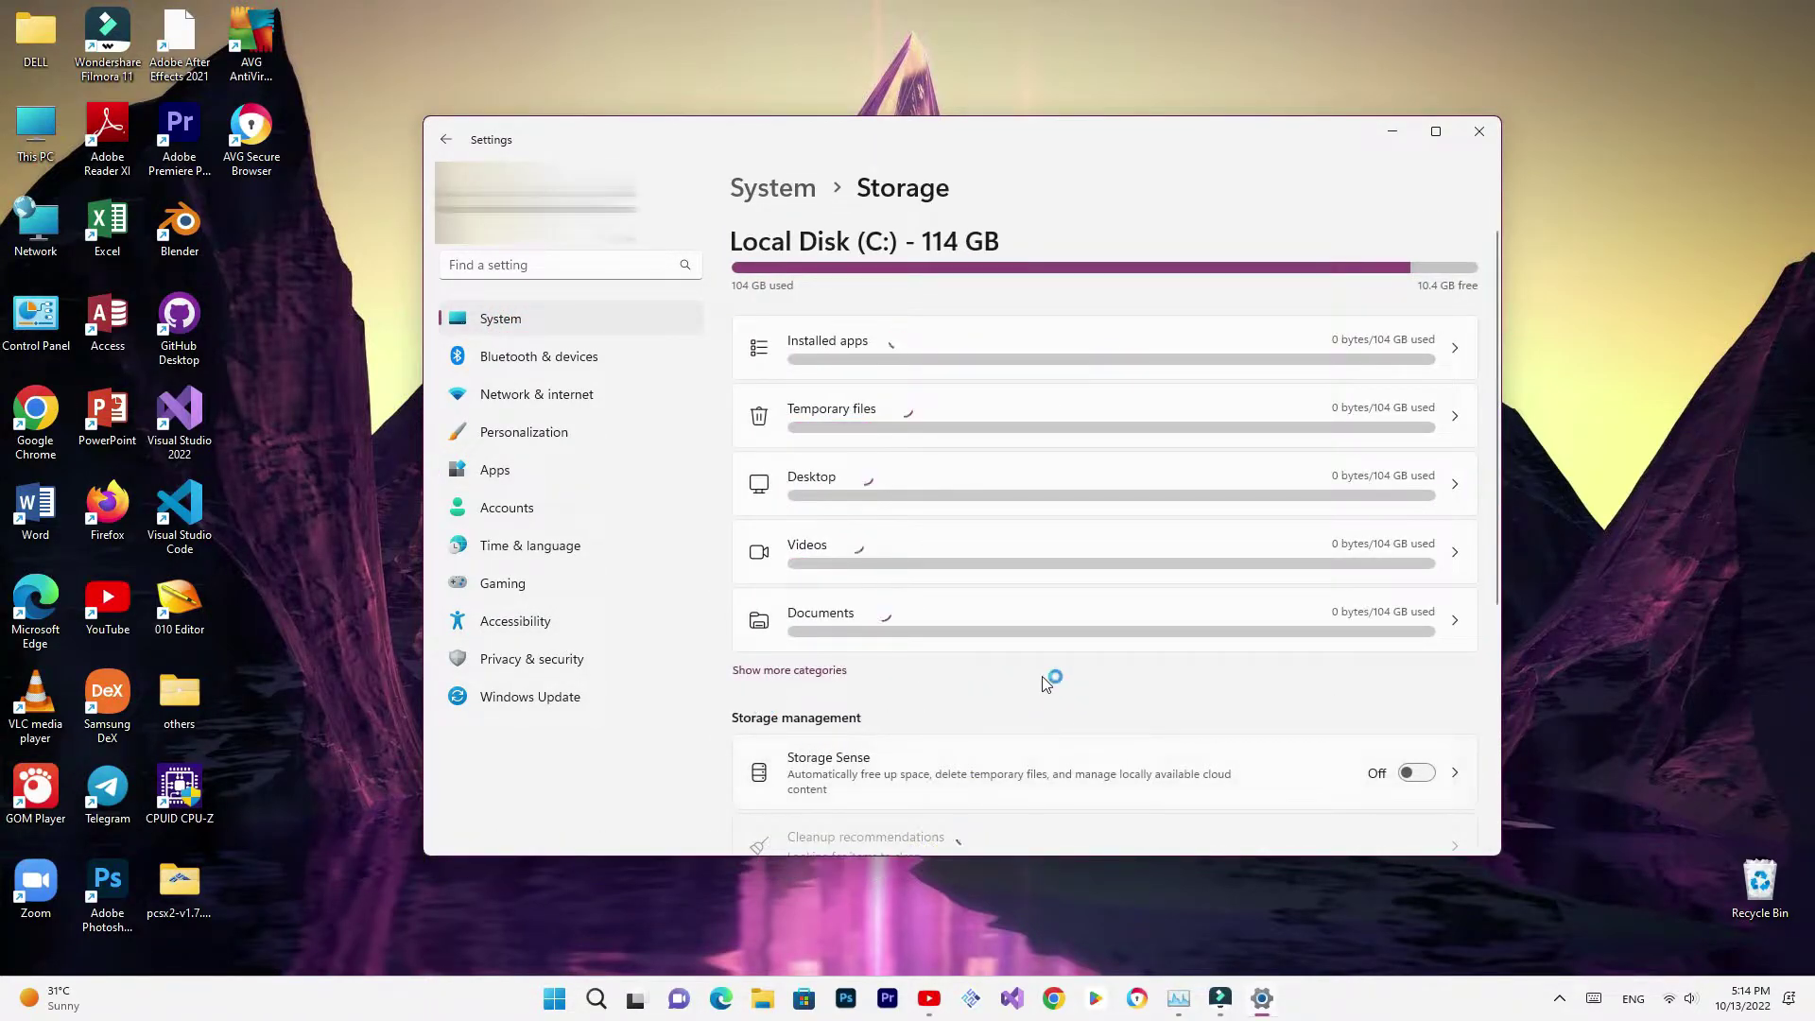
pyautogui.scroll(-4, 1042, 677)
pyautogui.scroll(2, 1169, 668)
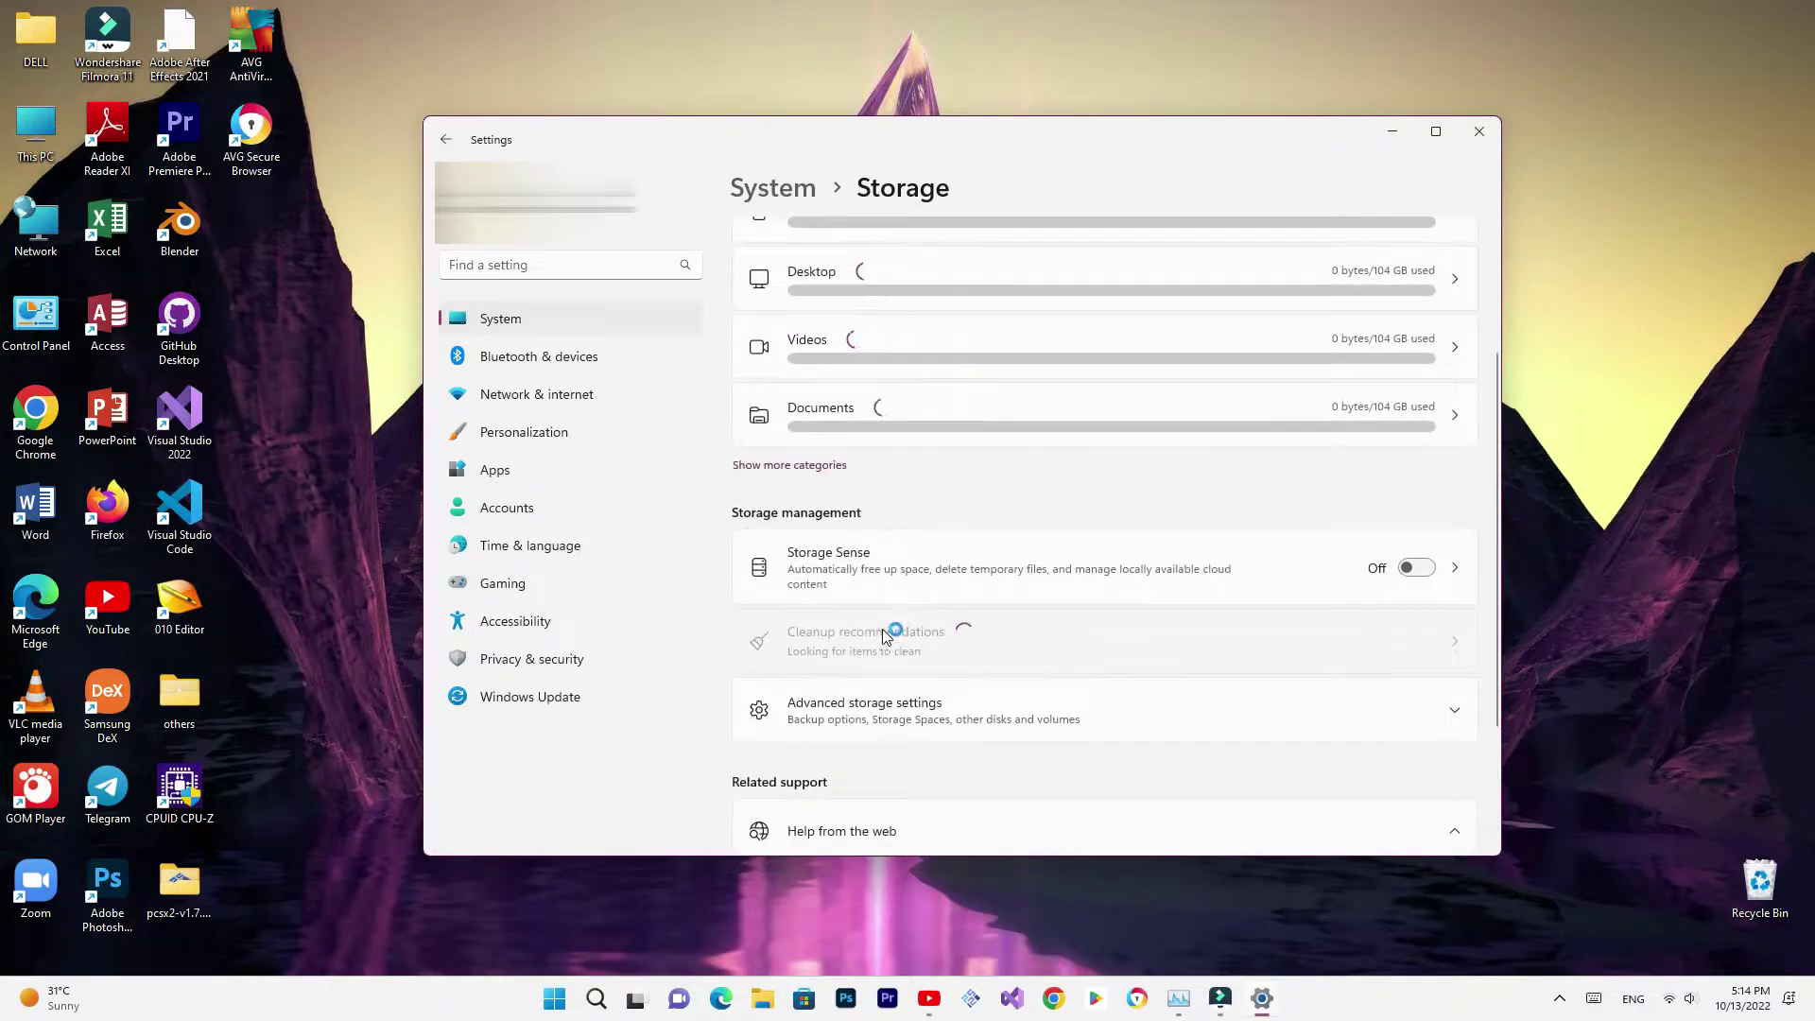
pyautogui.click(1416, 570)
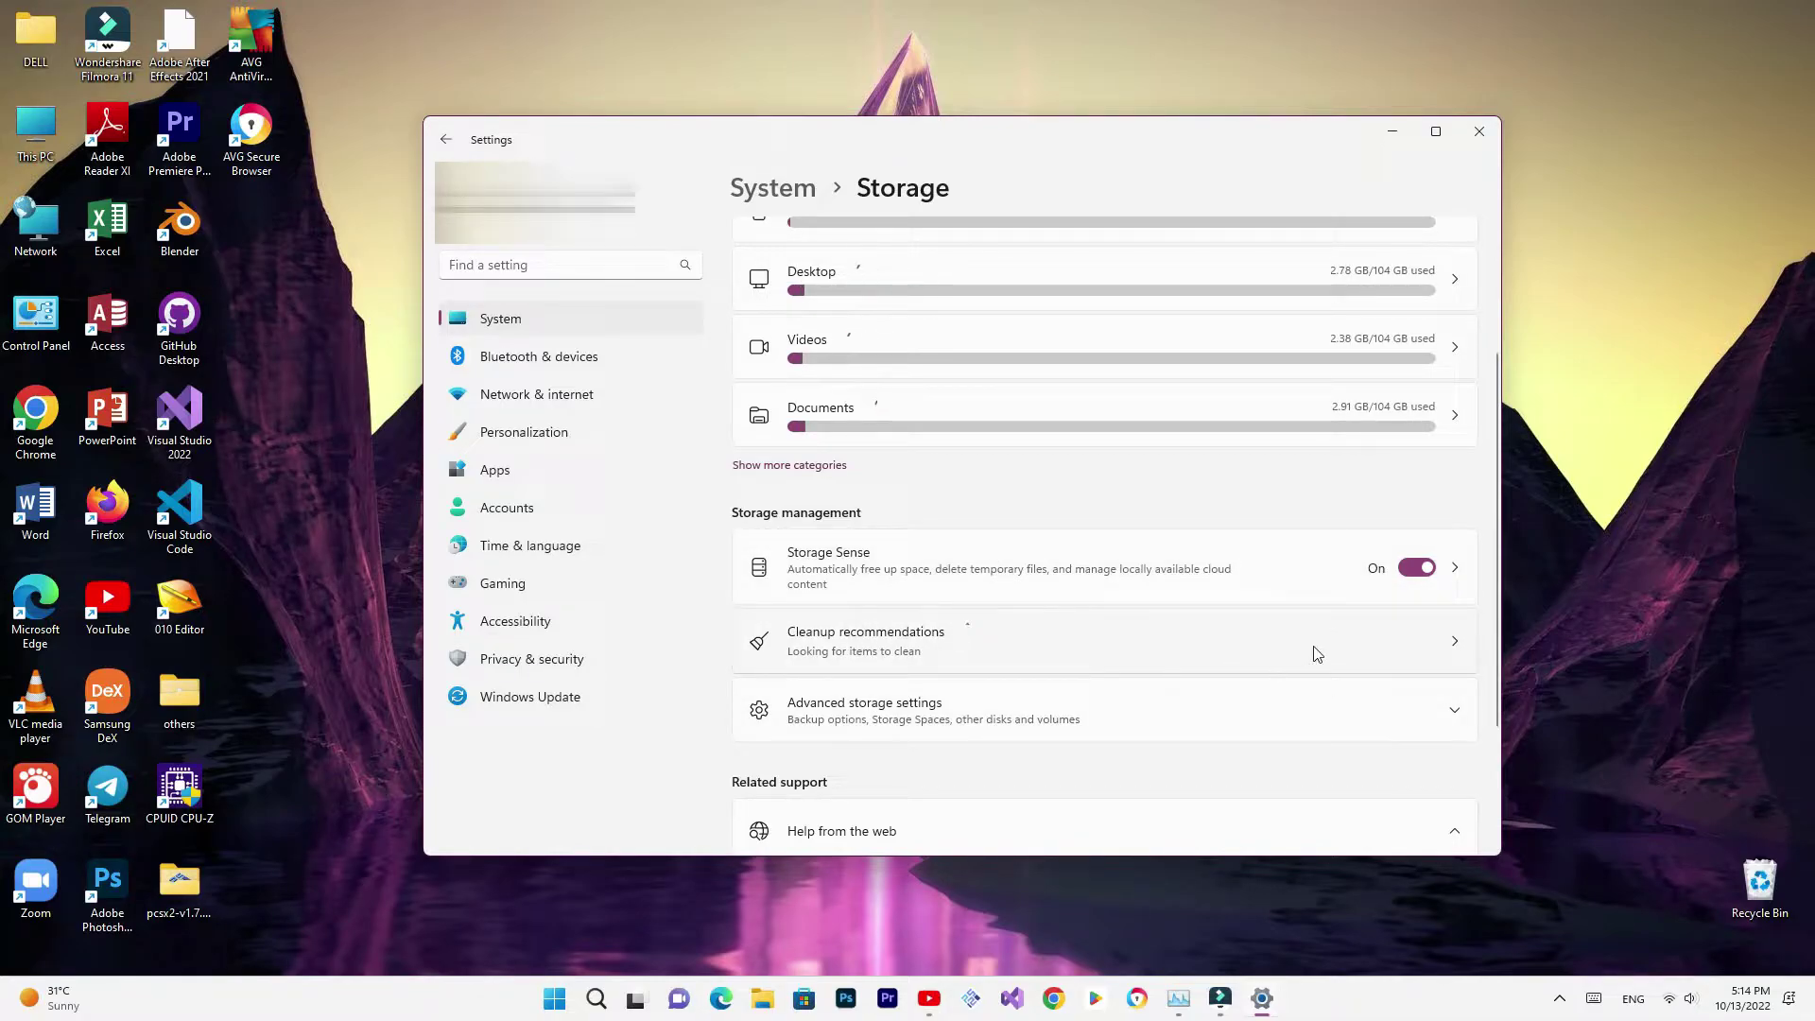
# - Clean up the Recycle Bin files through the storage cleanup recommendations, leaving Downloads unselected
pyautogui.scroll(-2, 1318, 653)
pyautogui.scroll(5, 1318, 653)
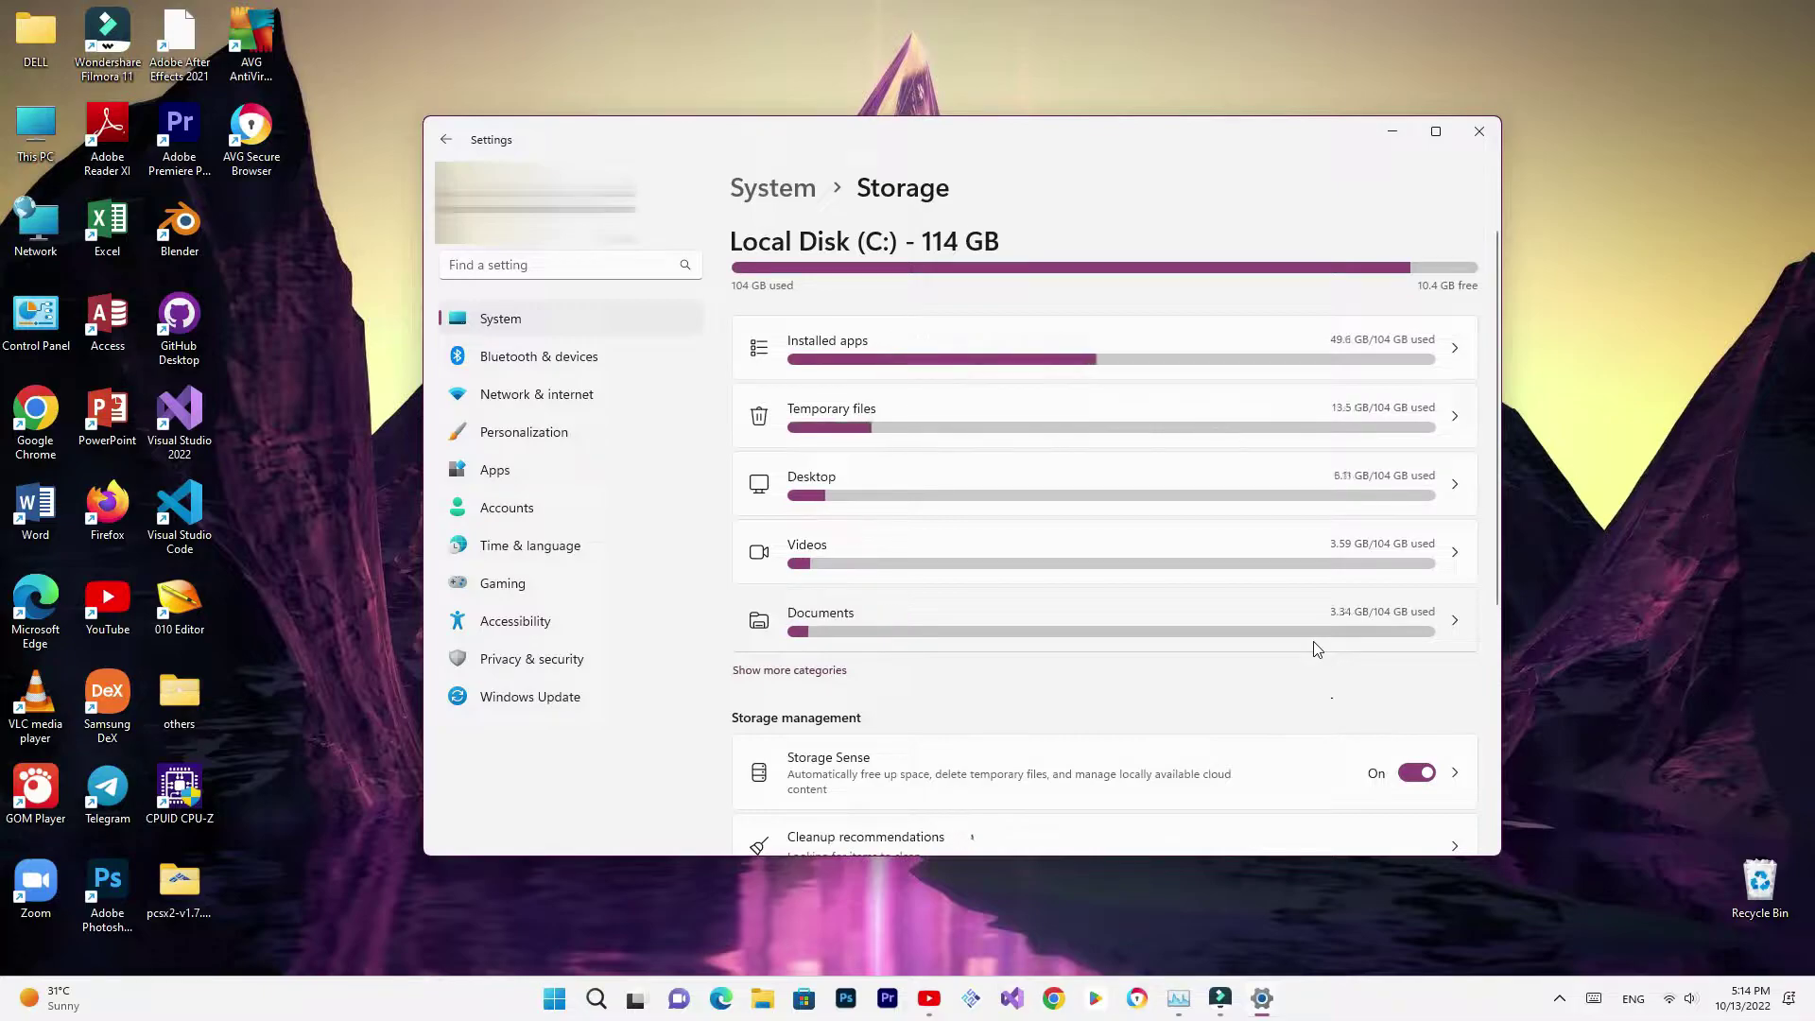
pyautogui.scroll(-3, 1317, 649)
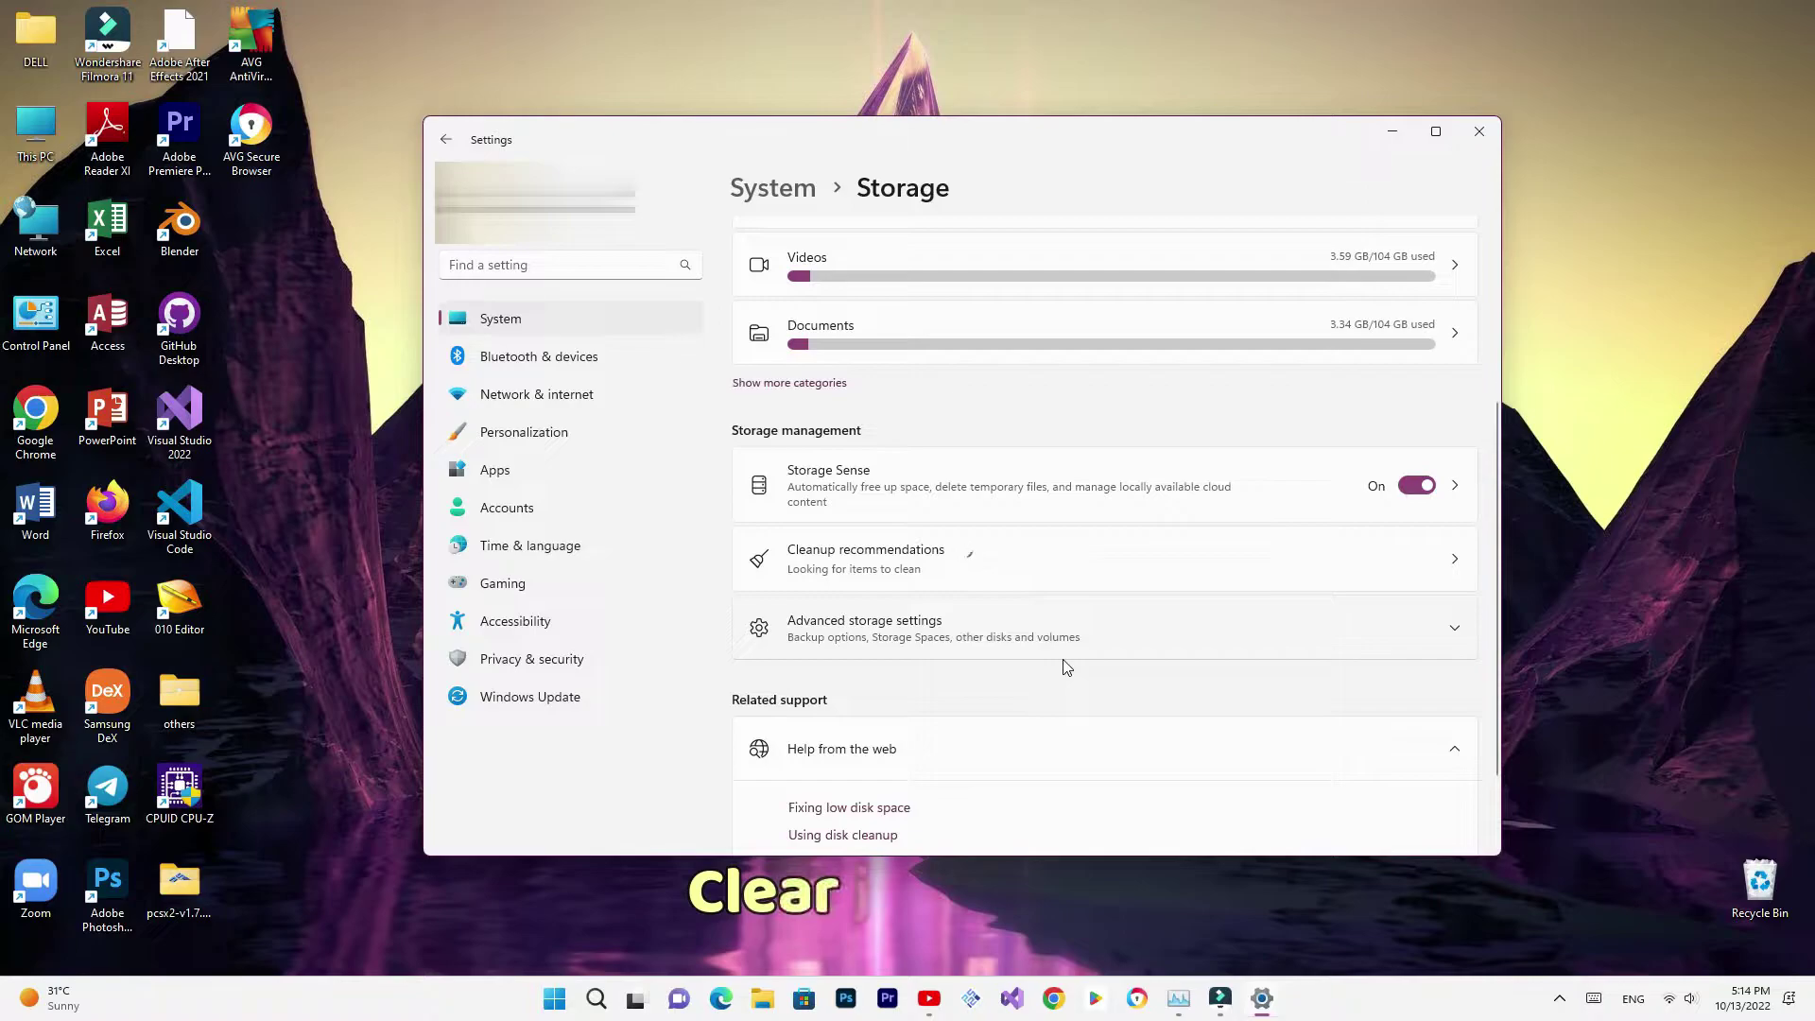
pyautogui.click(871, 560)
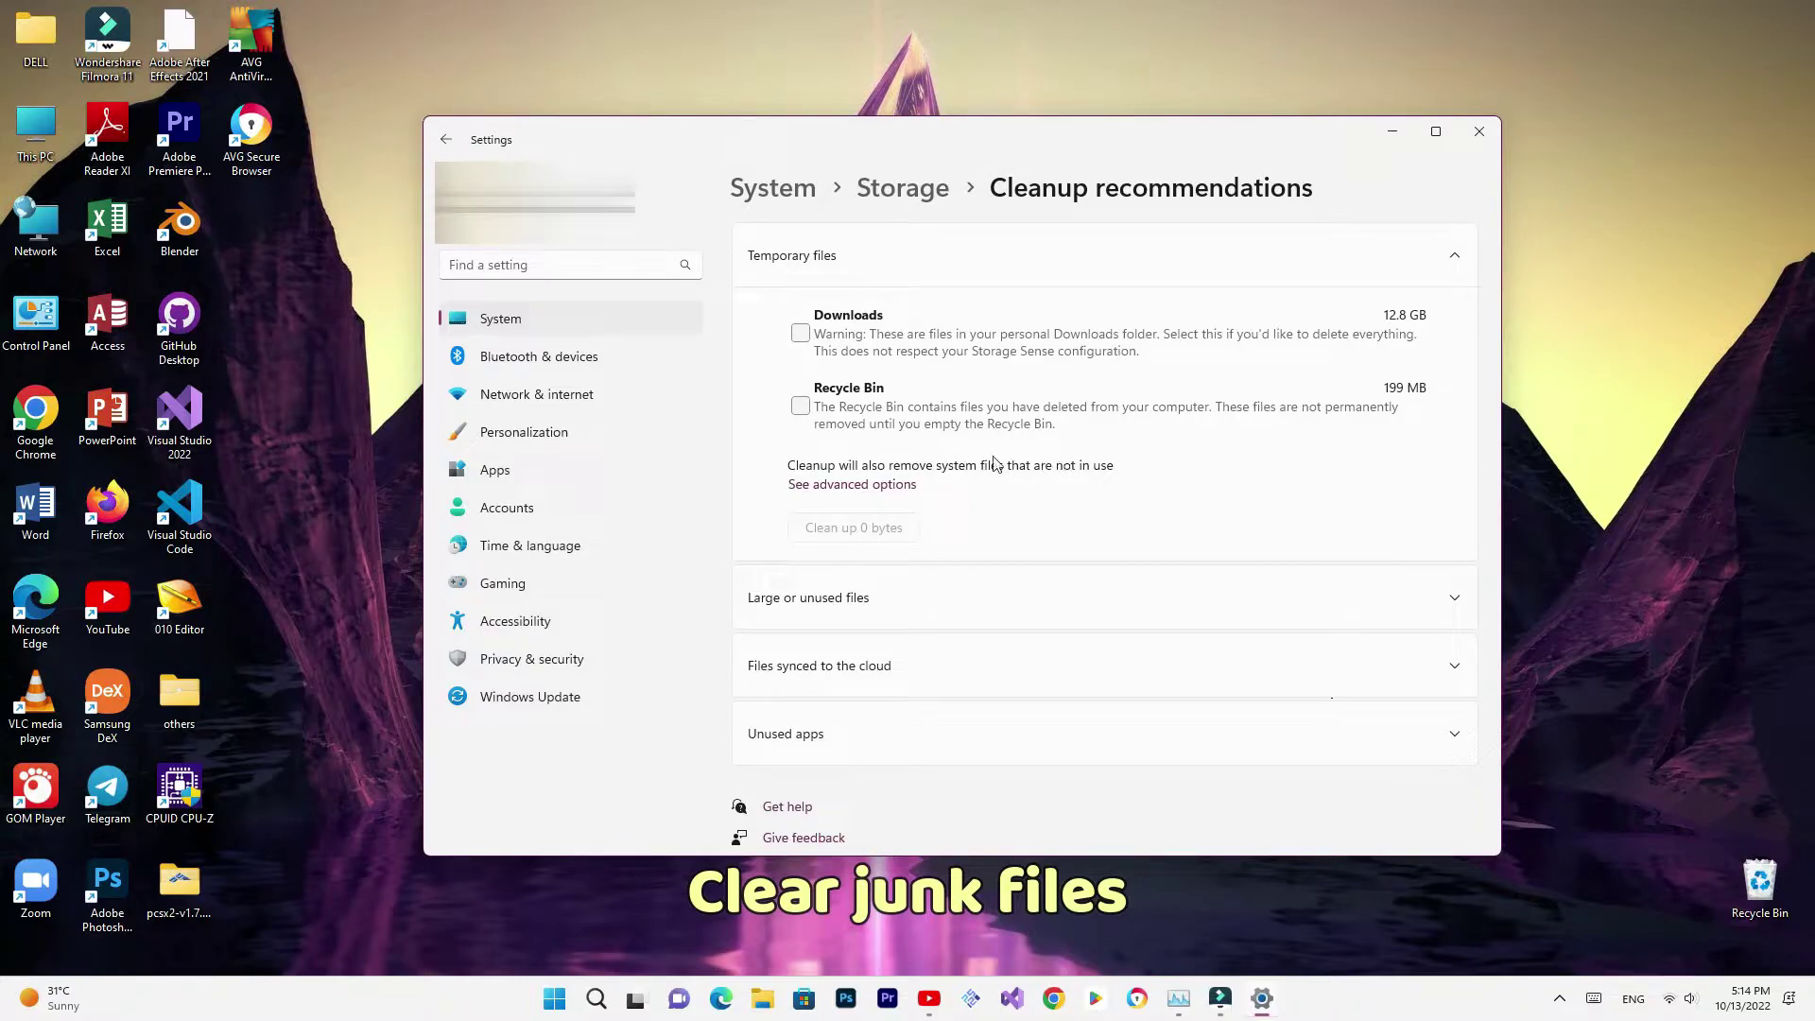
pyautogui.click(800, 407)
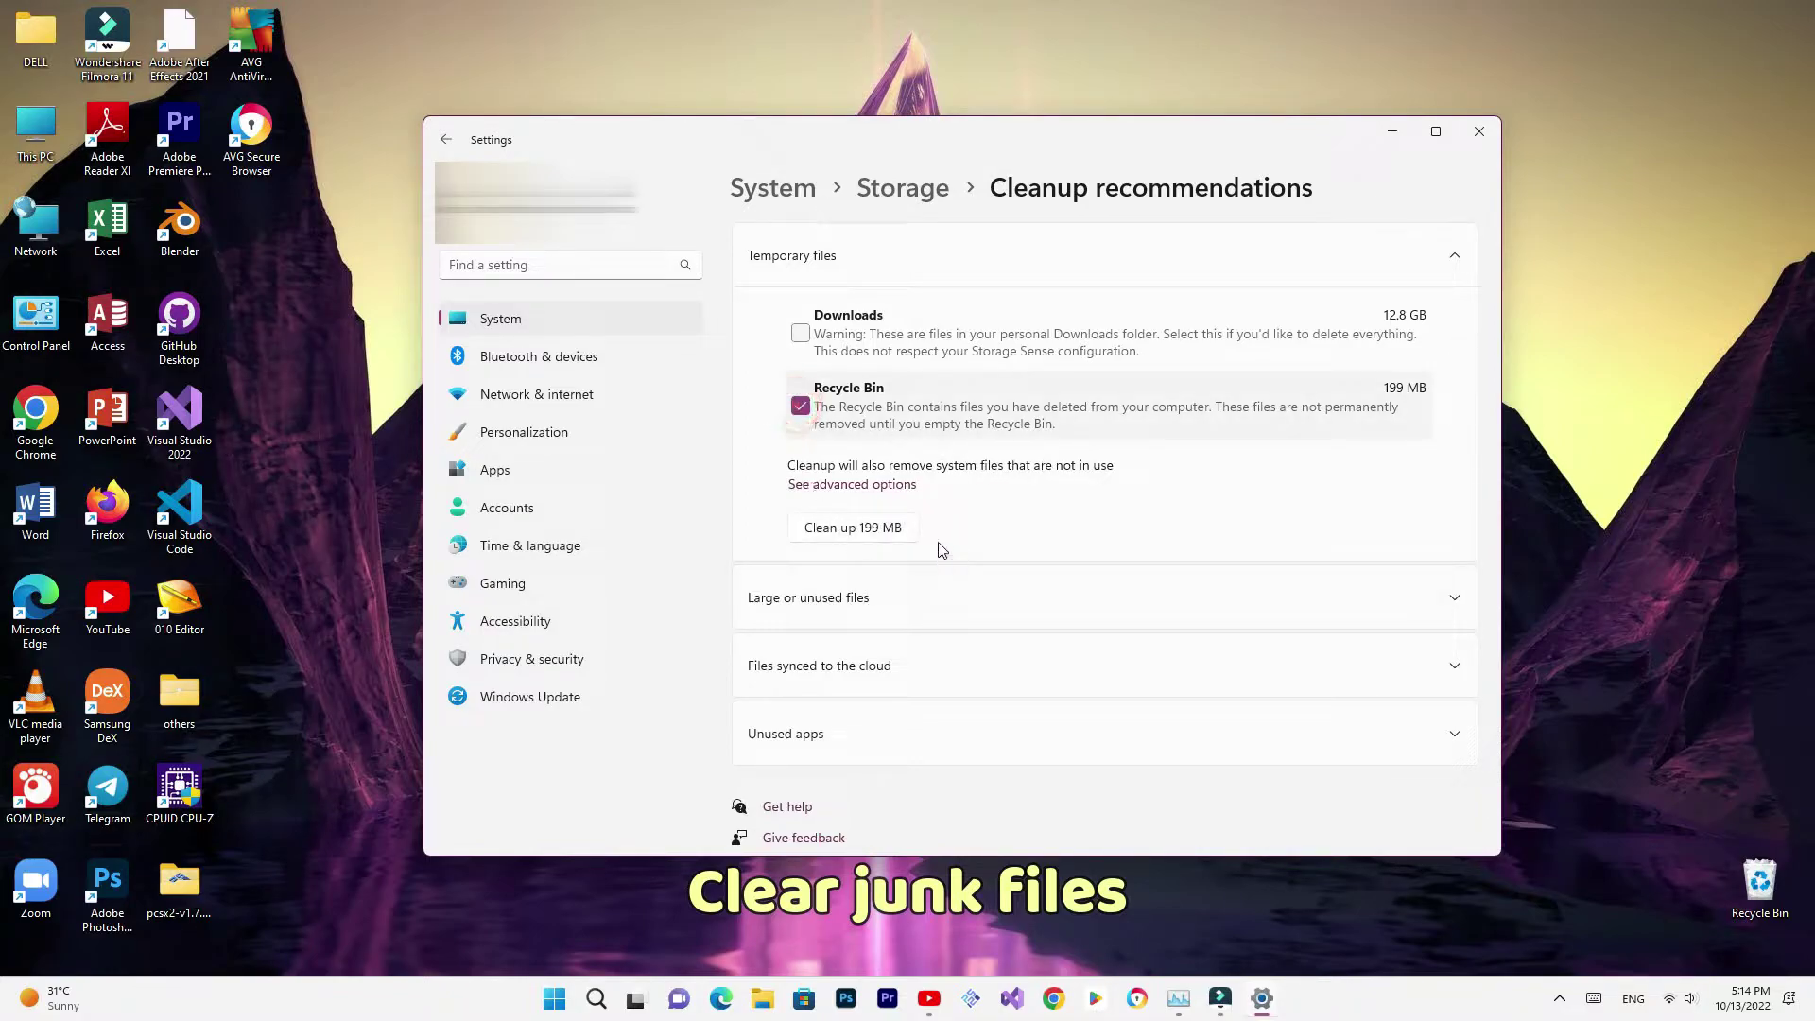
pyautogui.click(898, 528)
pyautogui.click(893, 541)
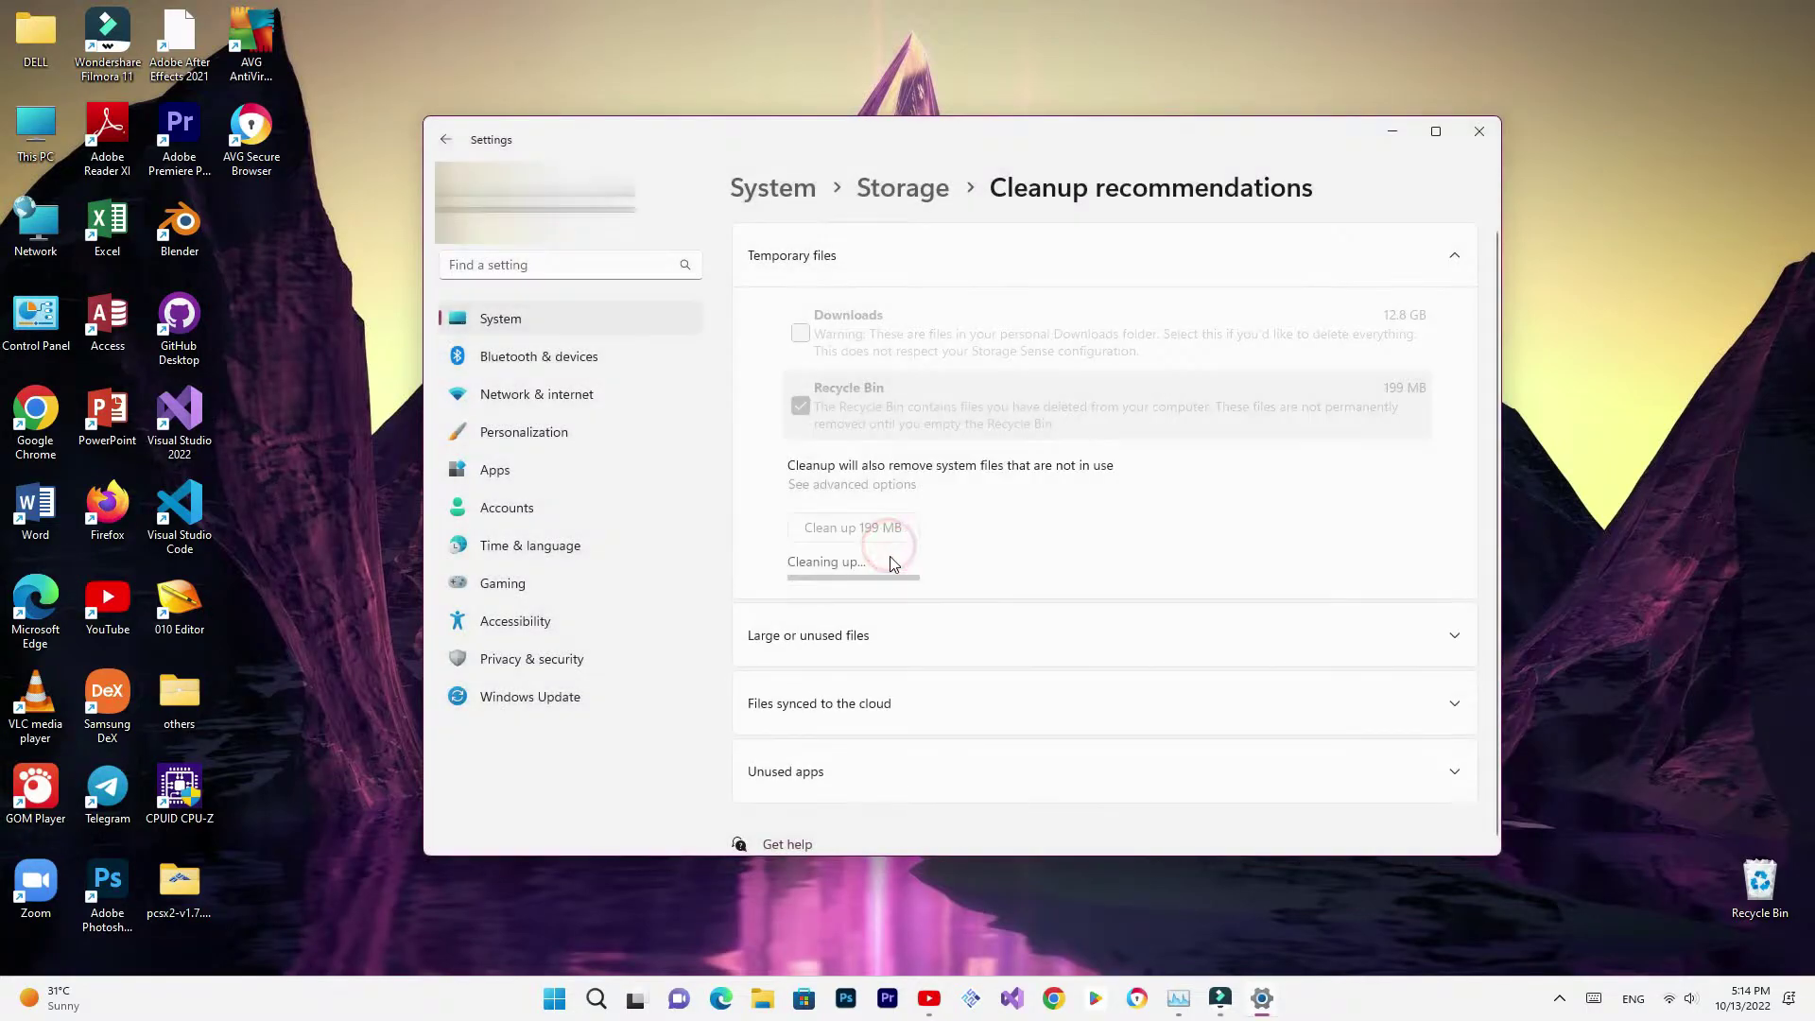
# - Check the large or unused files, remove the unused SHARP Printer Driver Utility, and return to the Storage settings
pyautogui.click(916, 627)
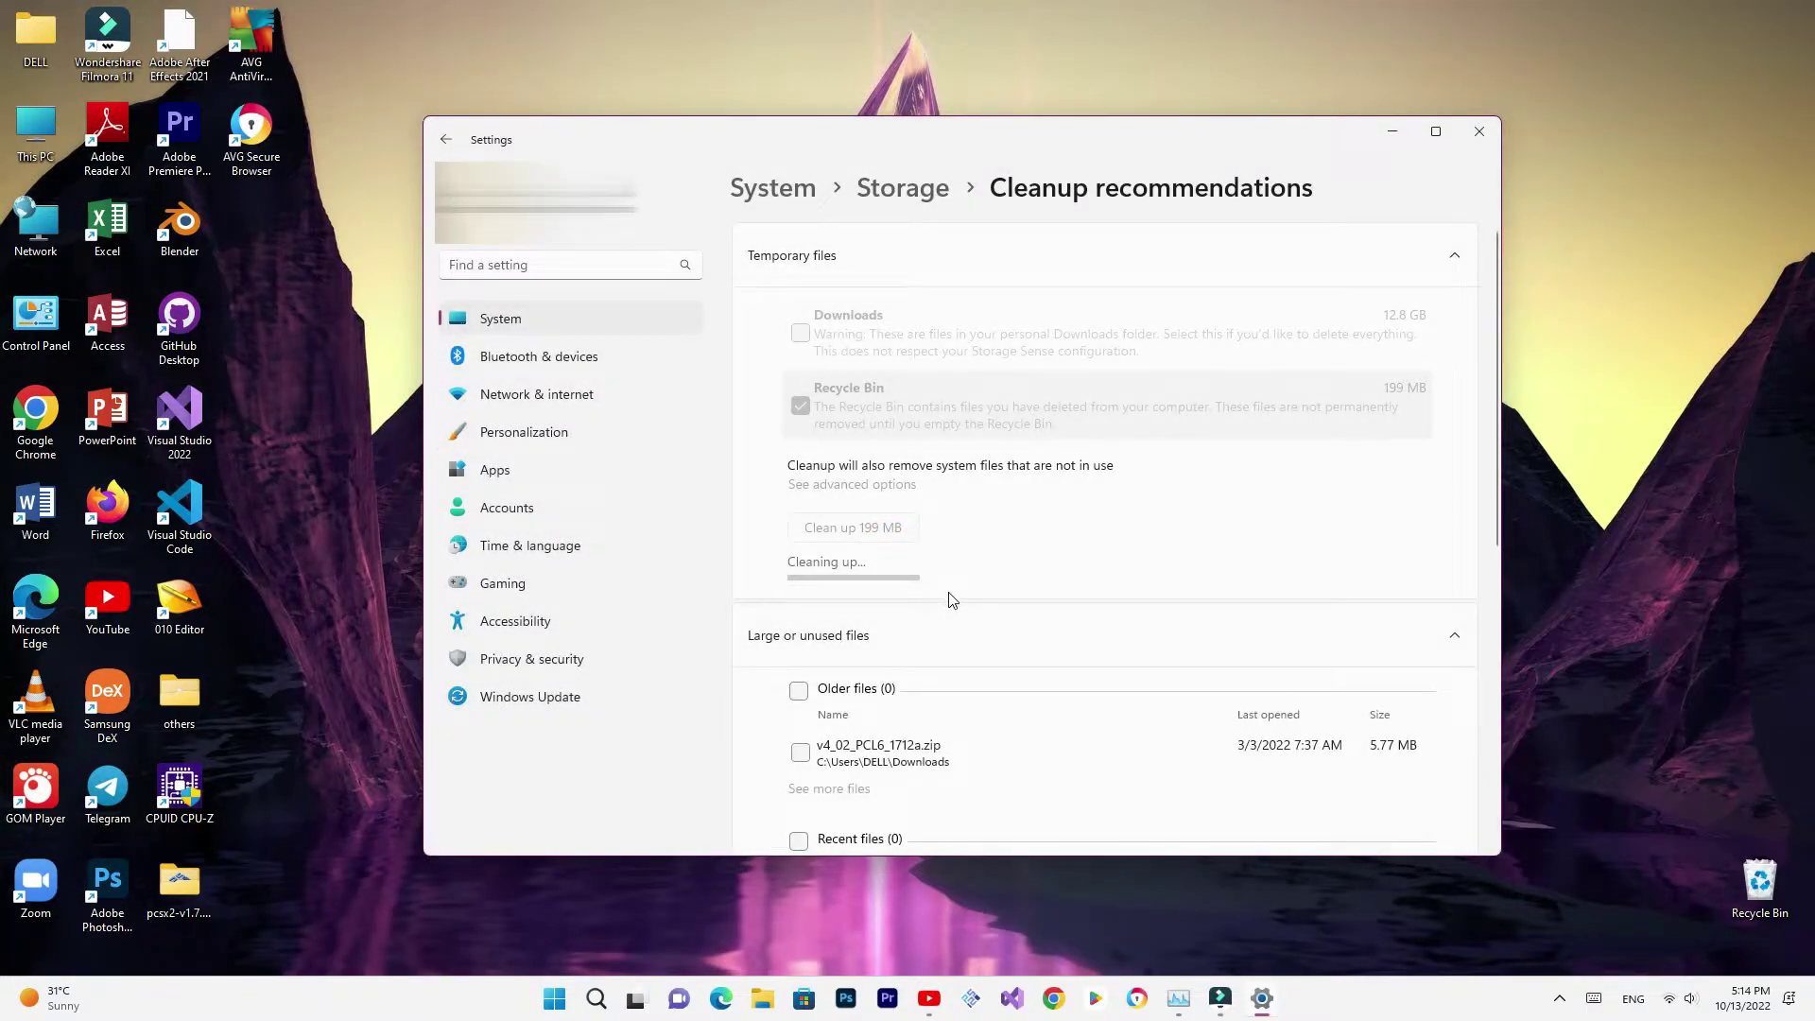
pyautogui.click(929, 643)
pyautogui.click(932, 746)
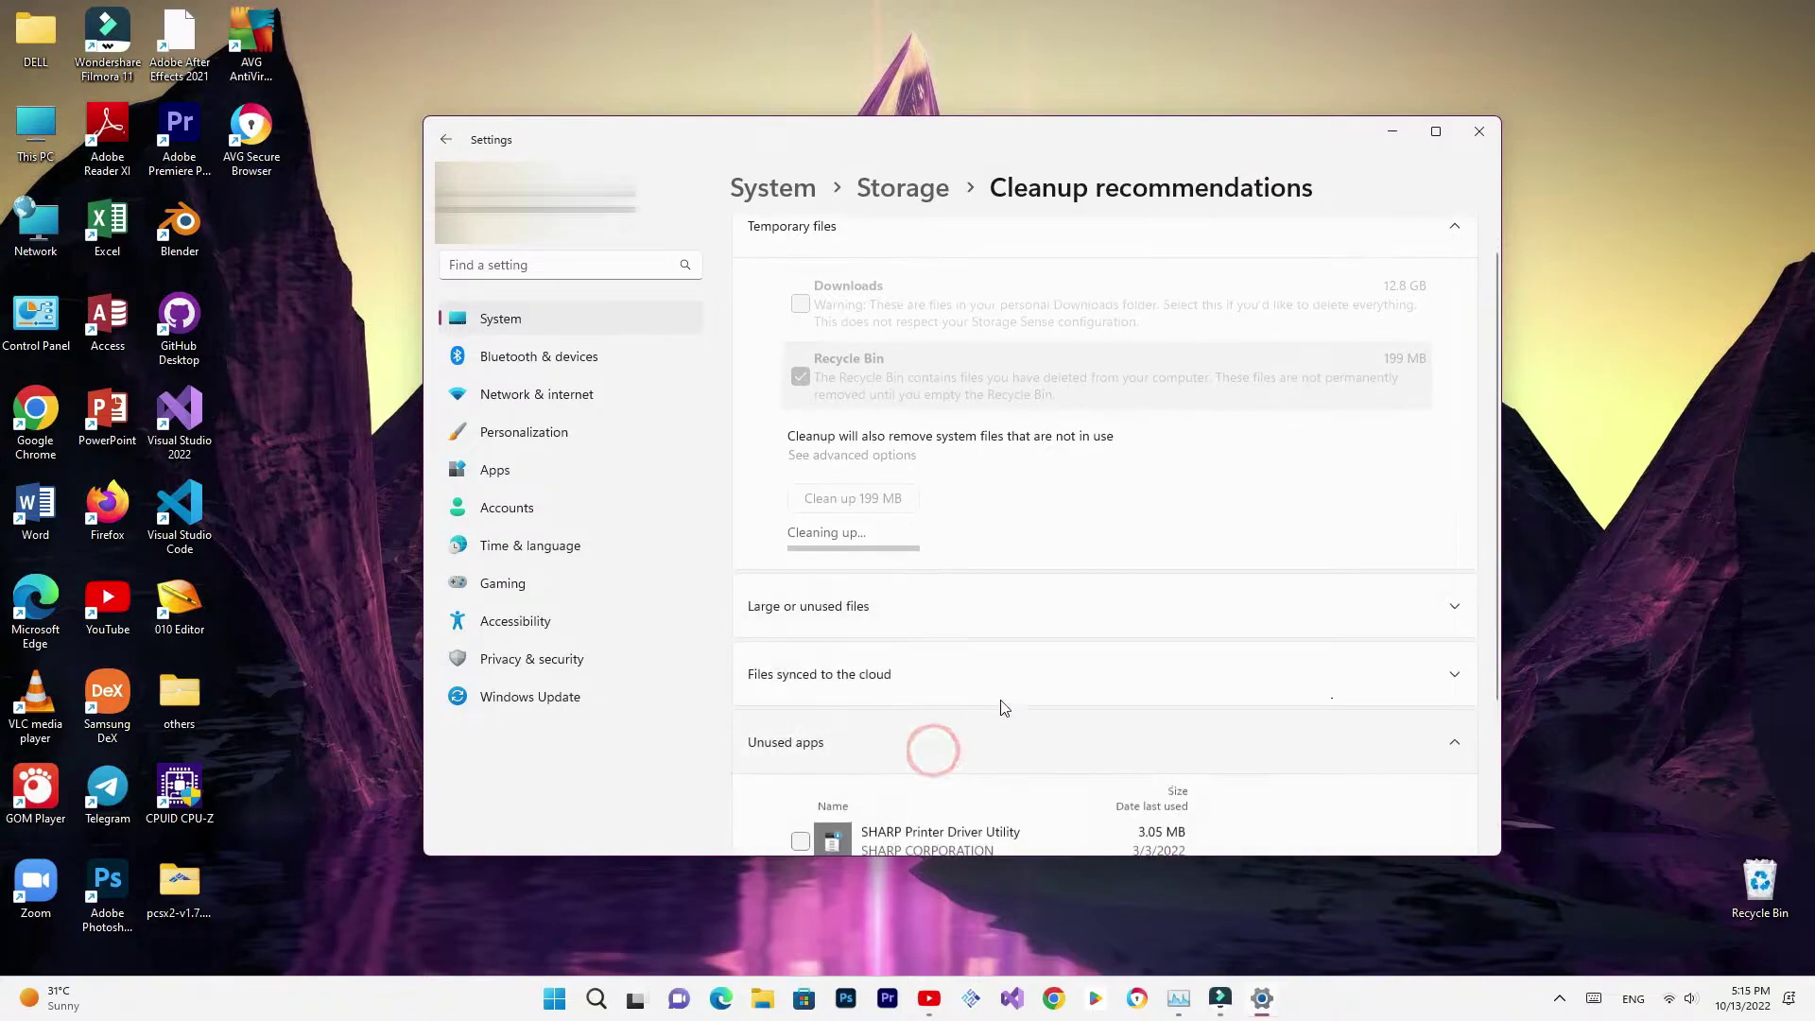
pyautogui.scroll(-2, 829, 662)
pyautogui.click(801, 644)
pyautogui.click(858, 742)
pyautogui.click(922, 540)
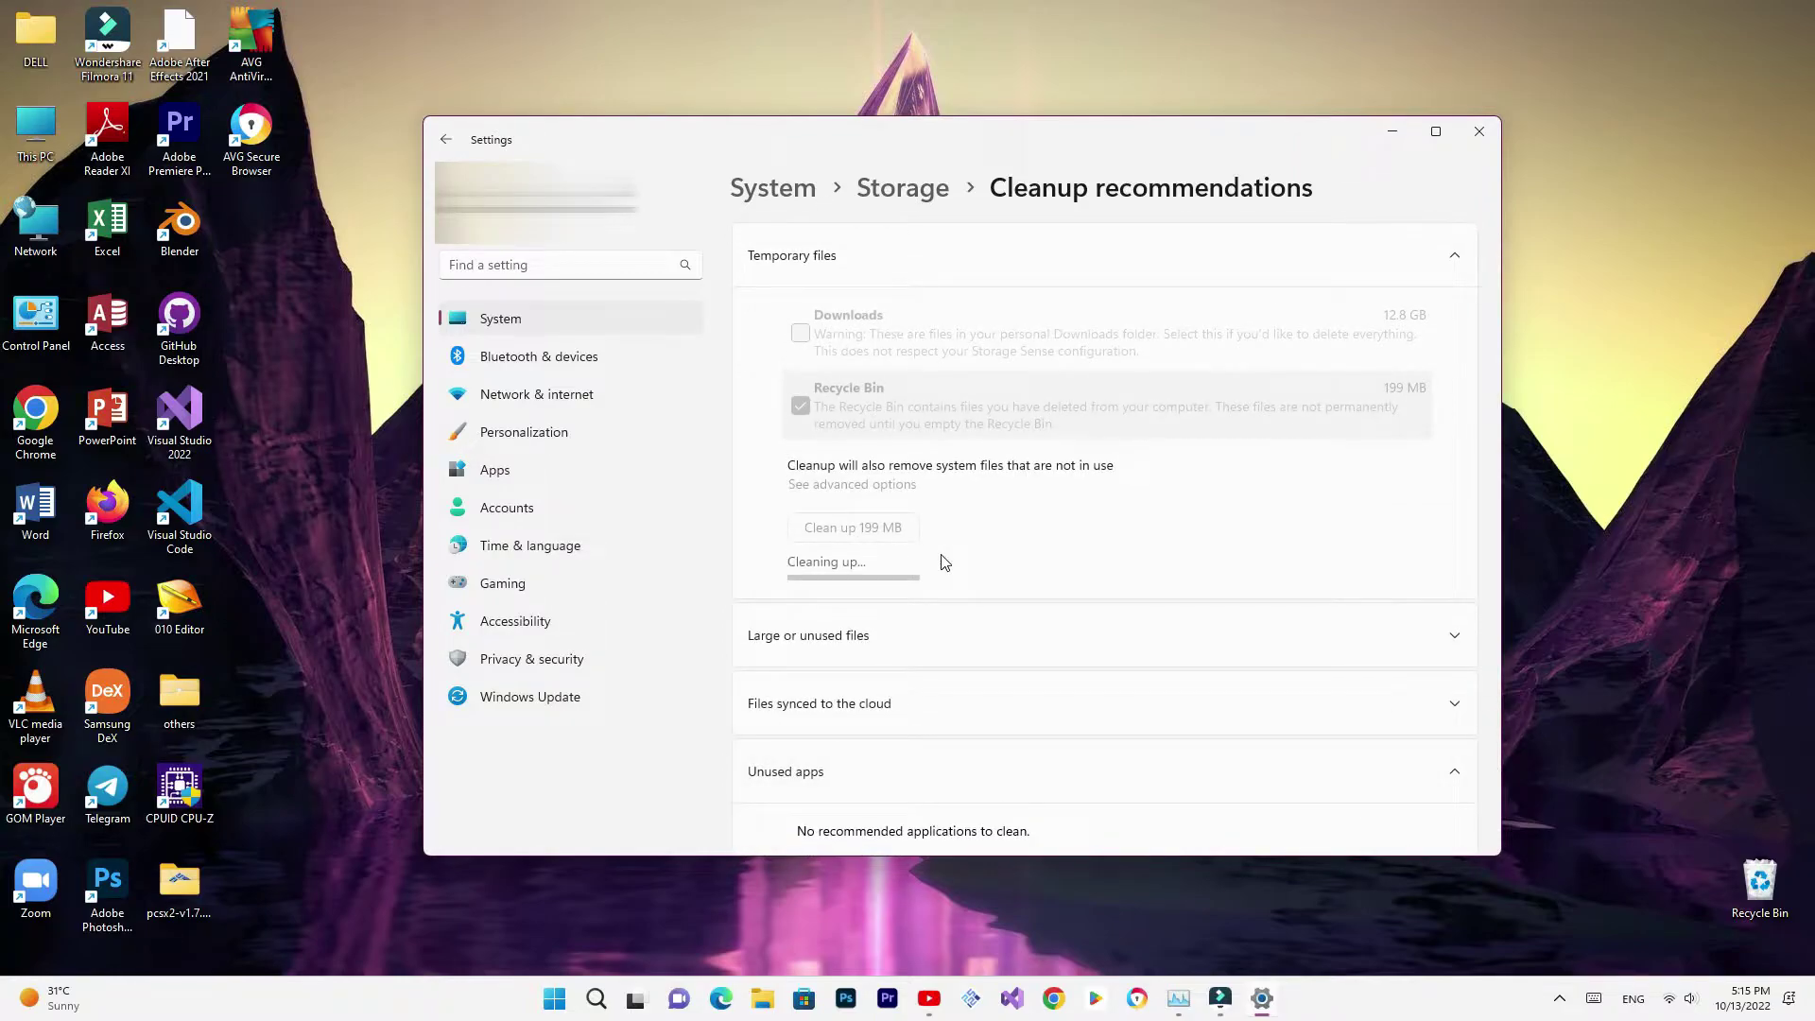
pyautogui.scroll(-2, 908, 590)
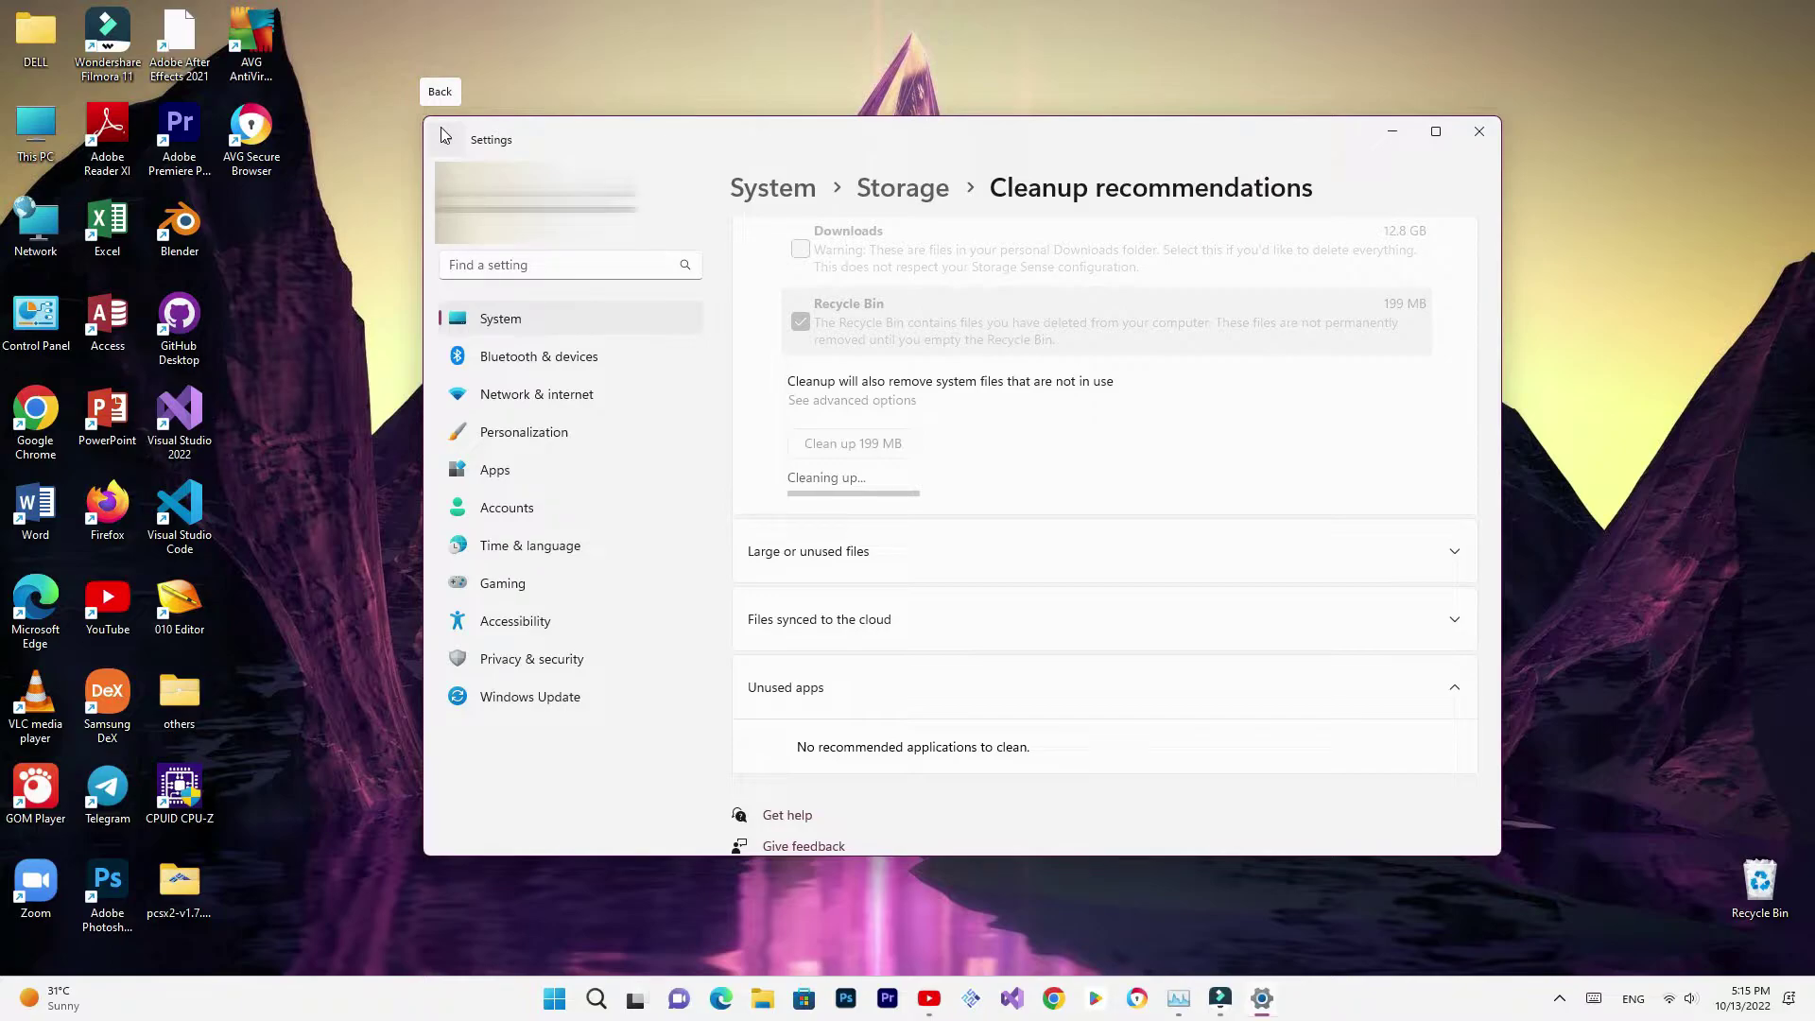
pyautogui.click(441, 128)
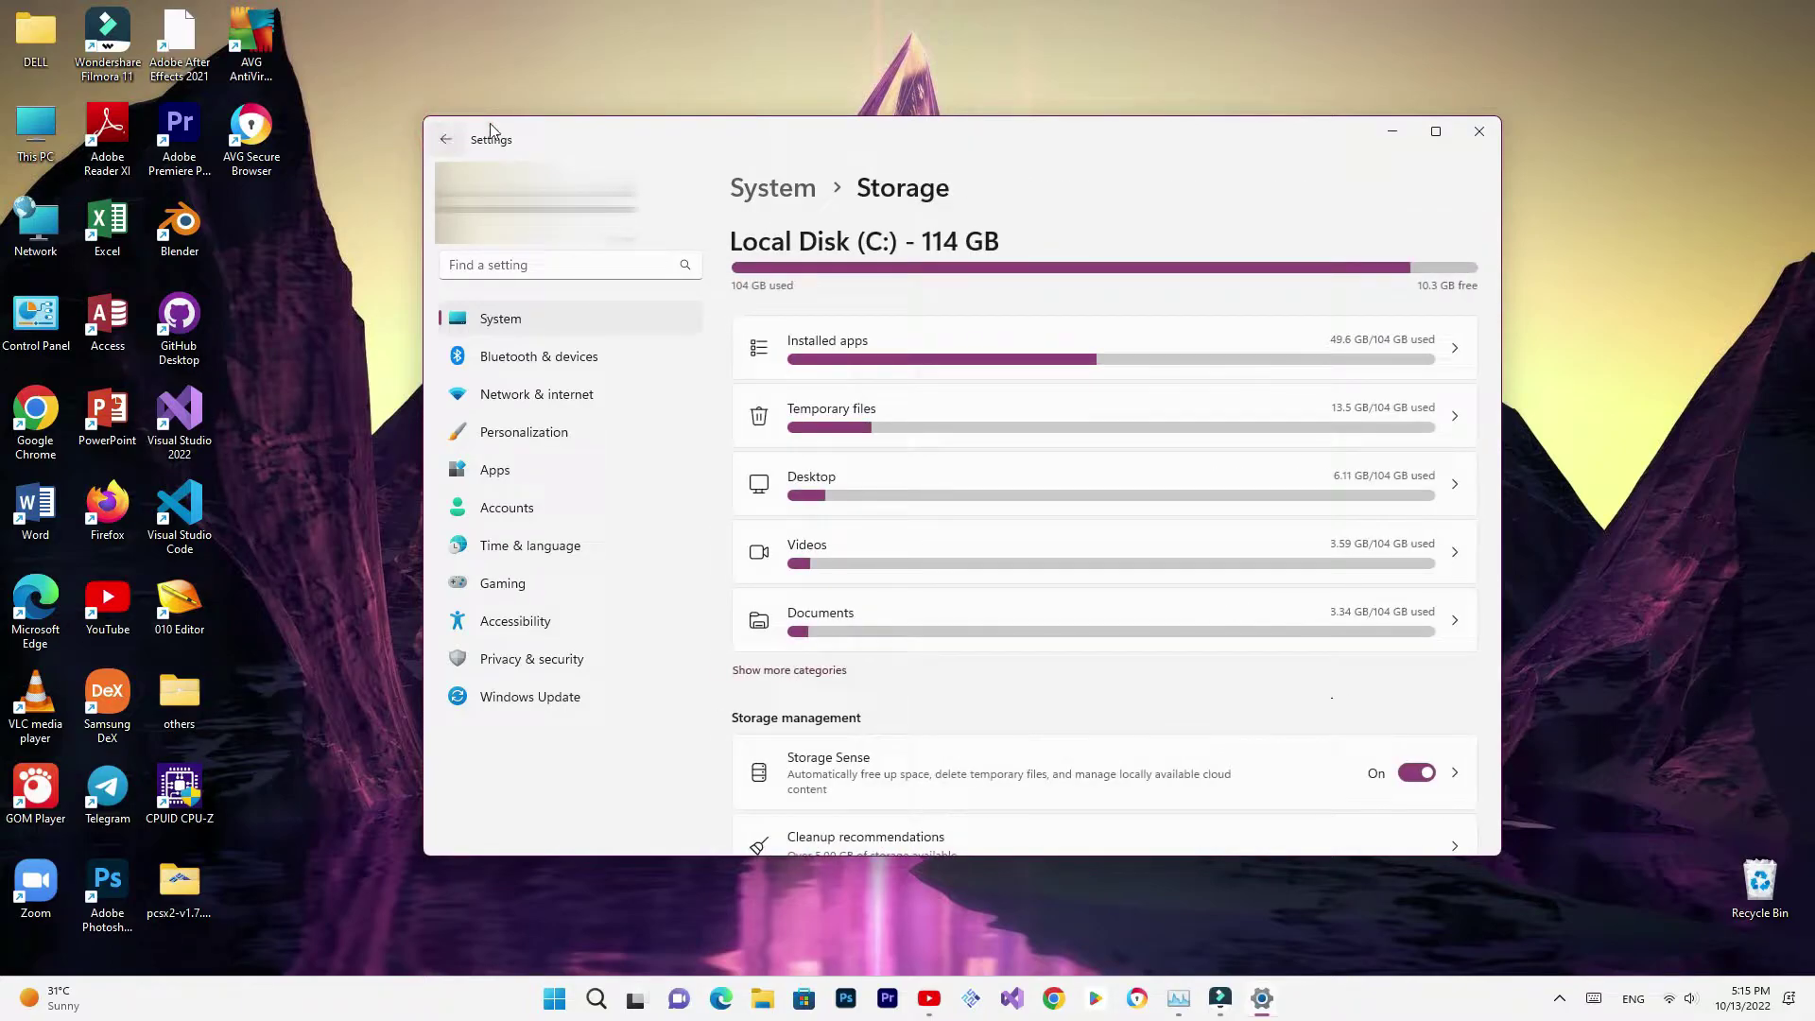
# - Examine the categories in the Storage settings' Temporary files list and close Settings
pyautogui.click(1163, 424)
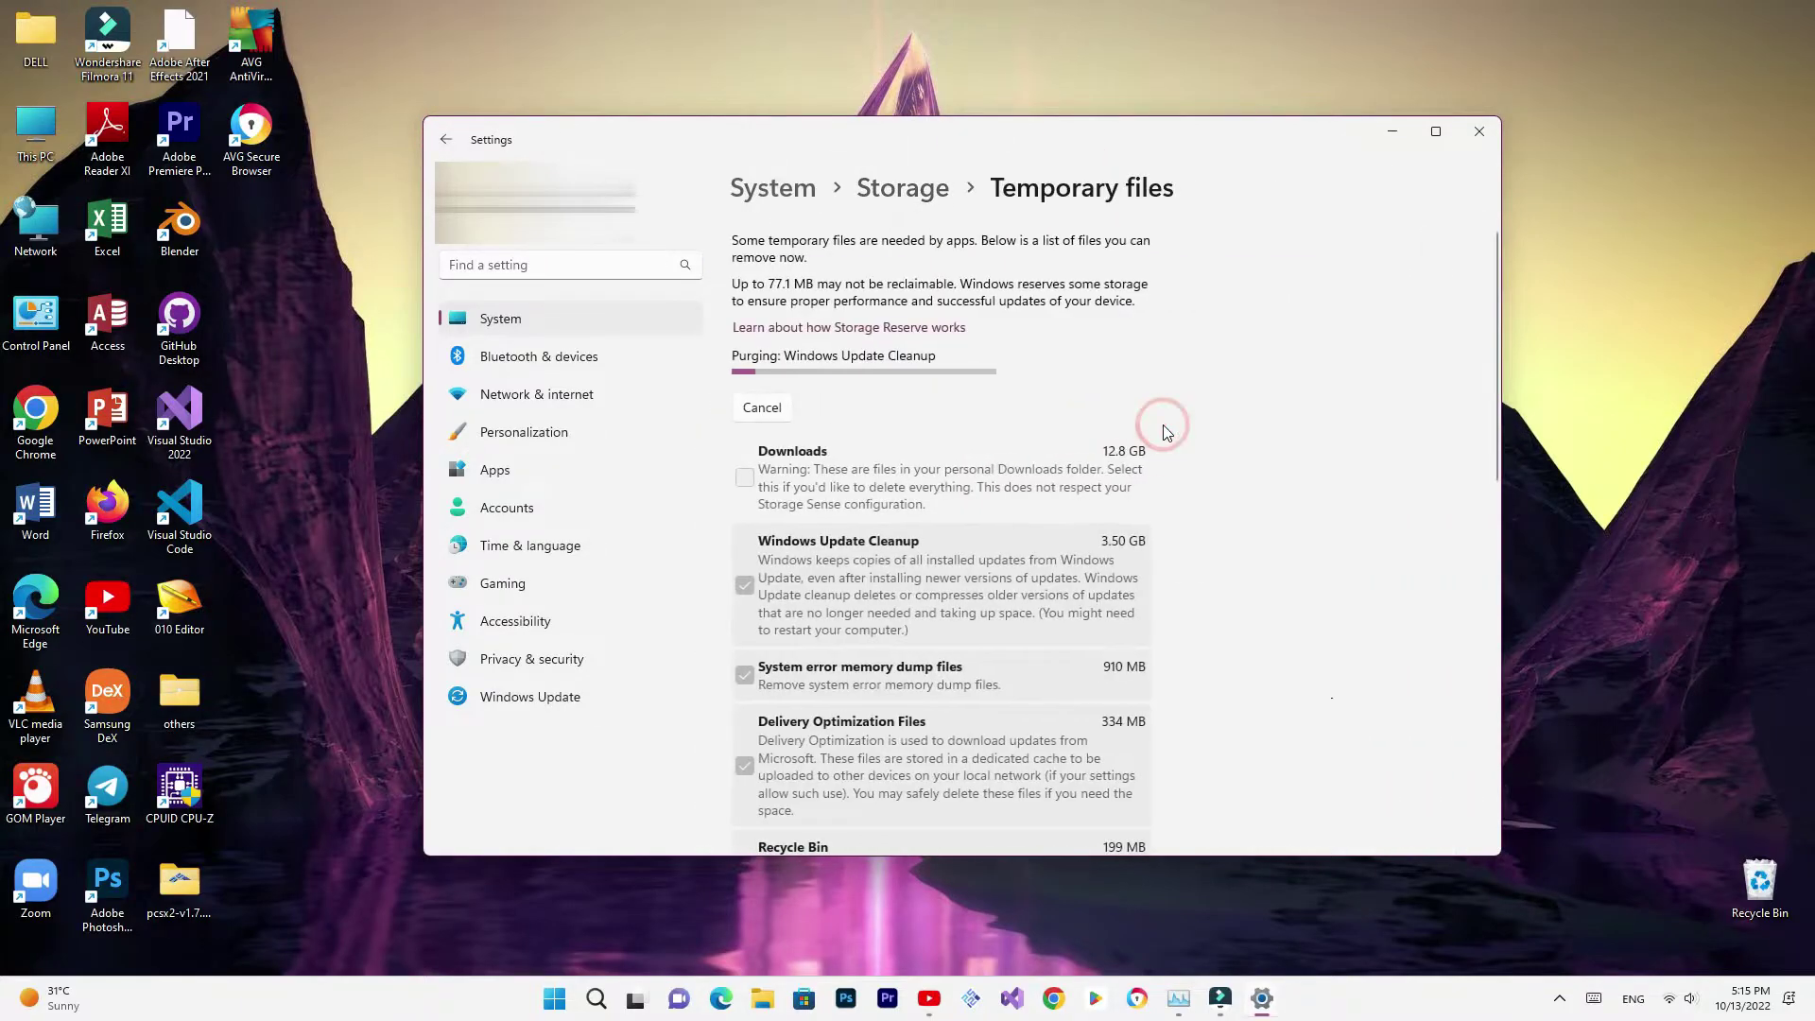
pyautogui.scroll(-3, 1226, 416)
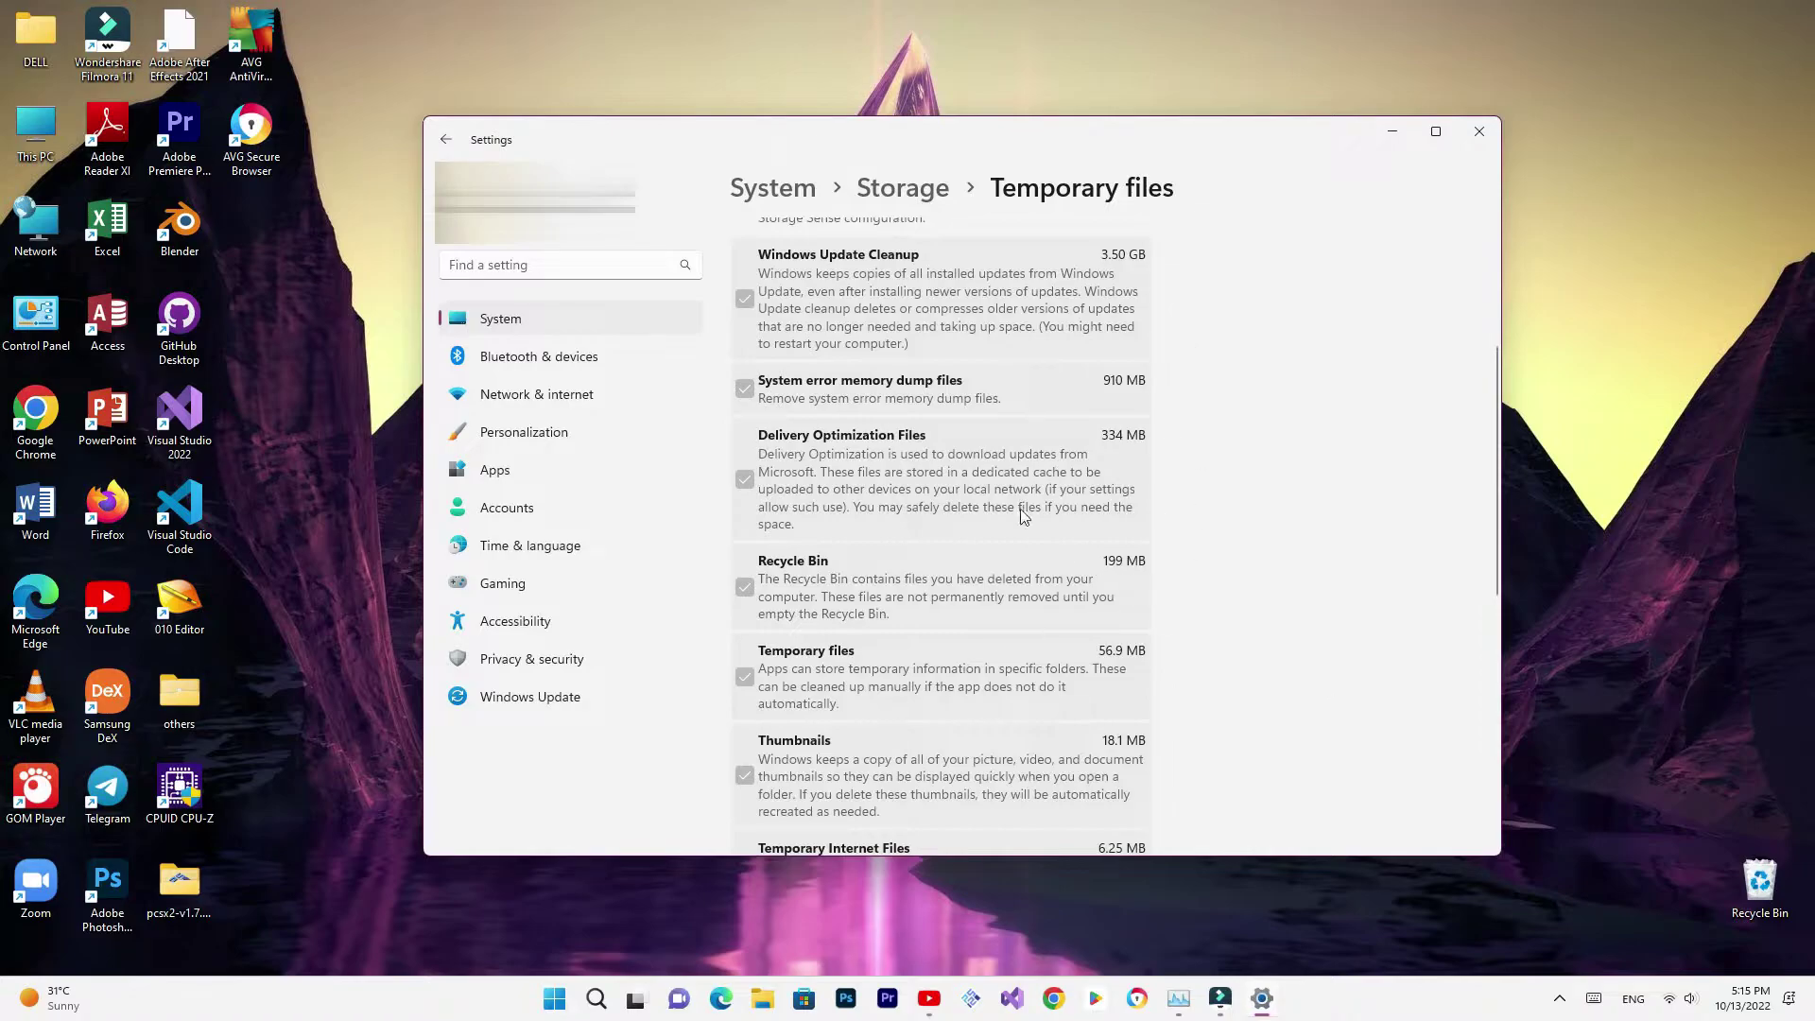
pyautogui.scroll(-6, 1059, 529)
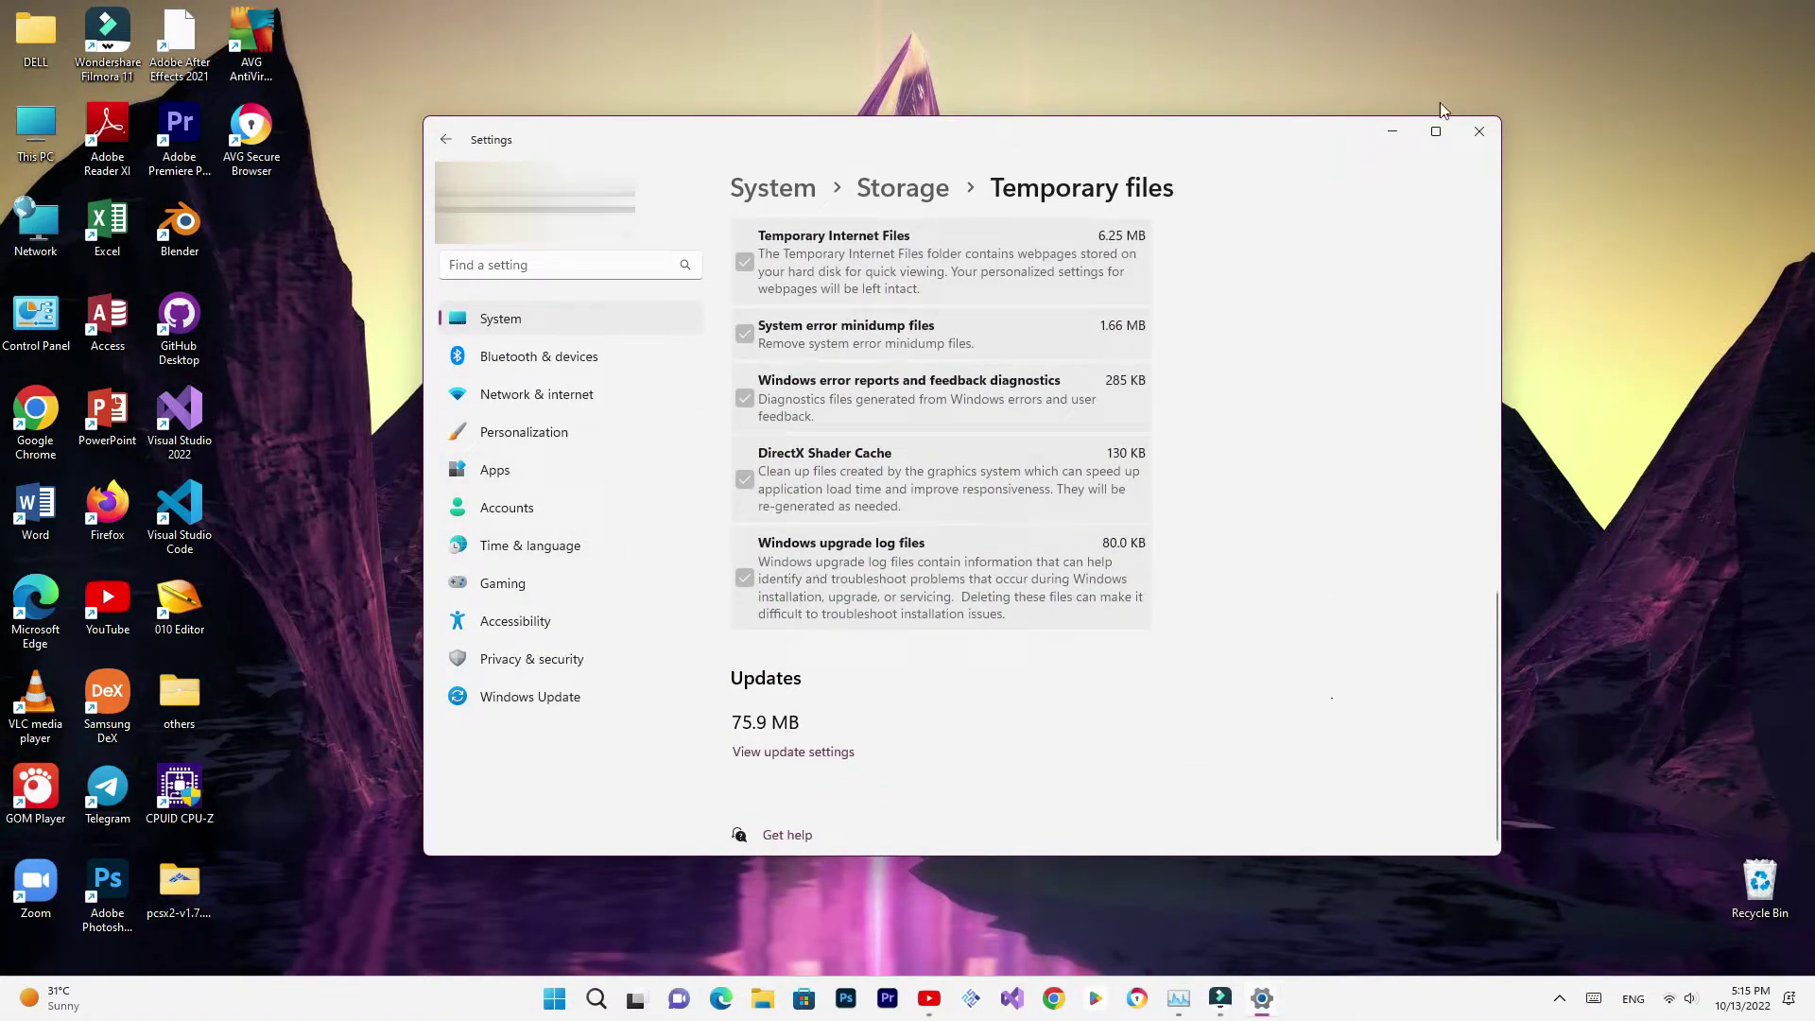
pyautogui.click(1480, 130)
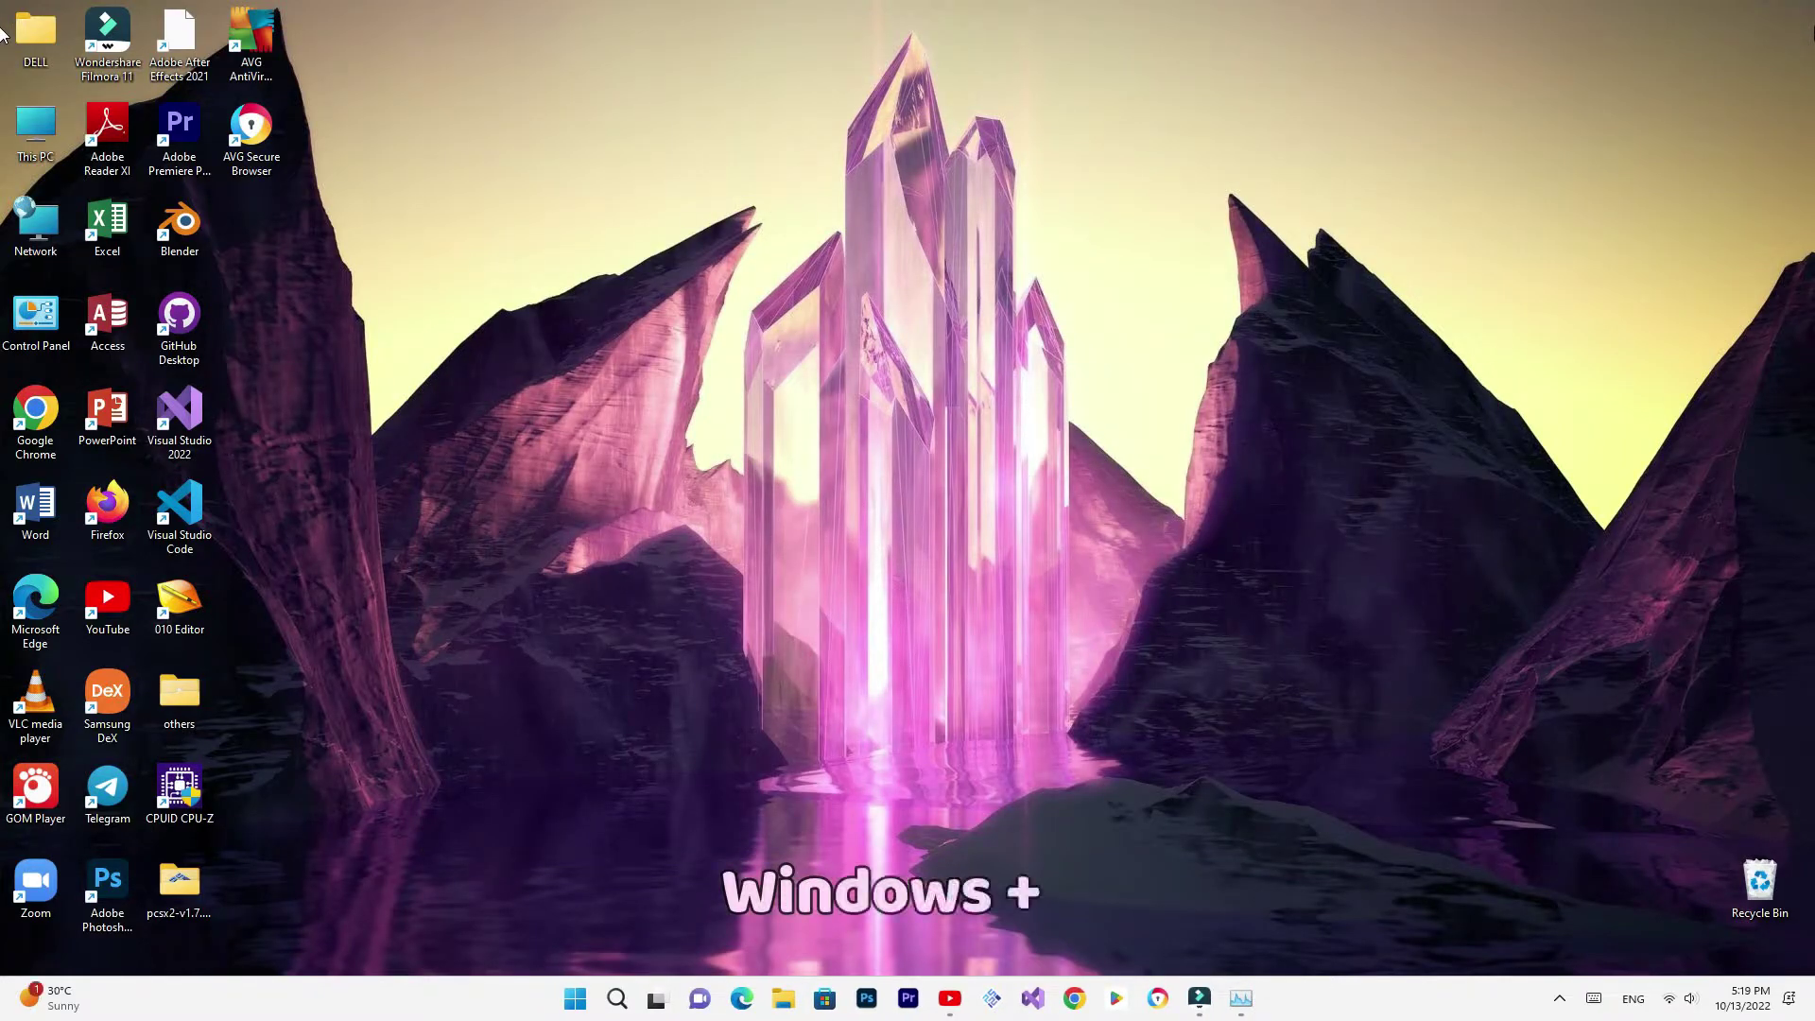
# - Run msconfig to open System Configuration and show its list of services
pyautogui.press('super+r')
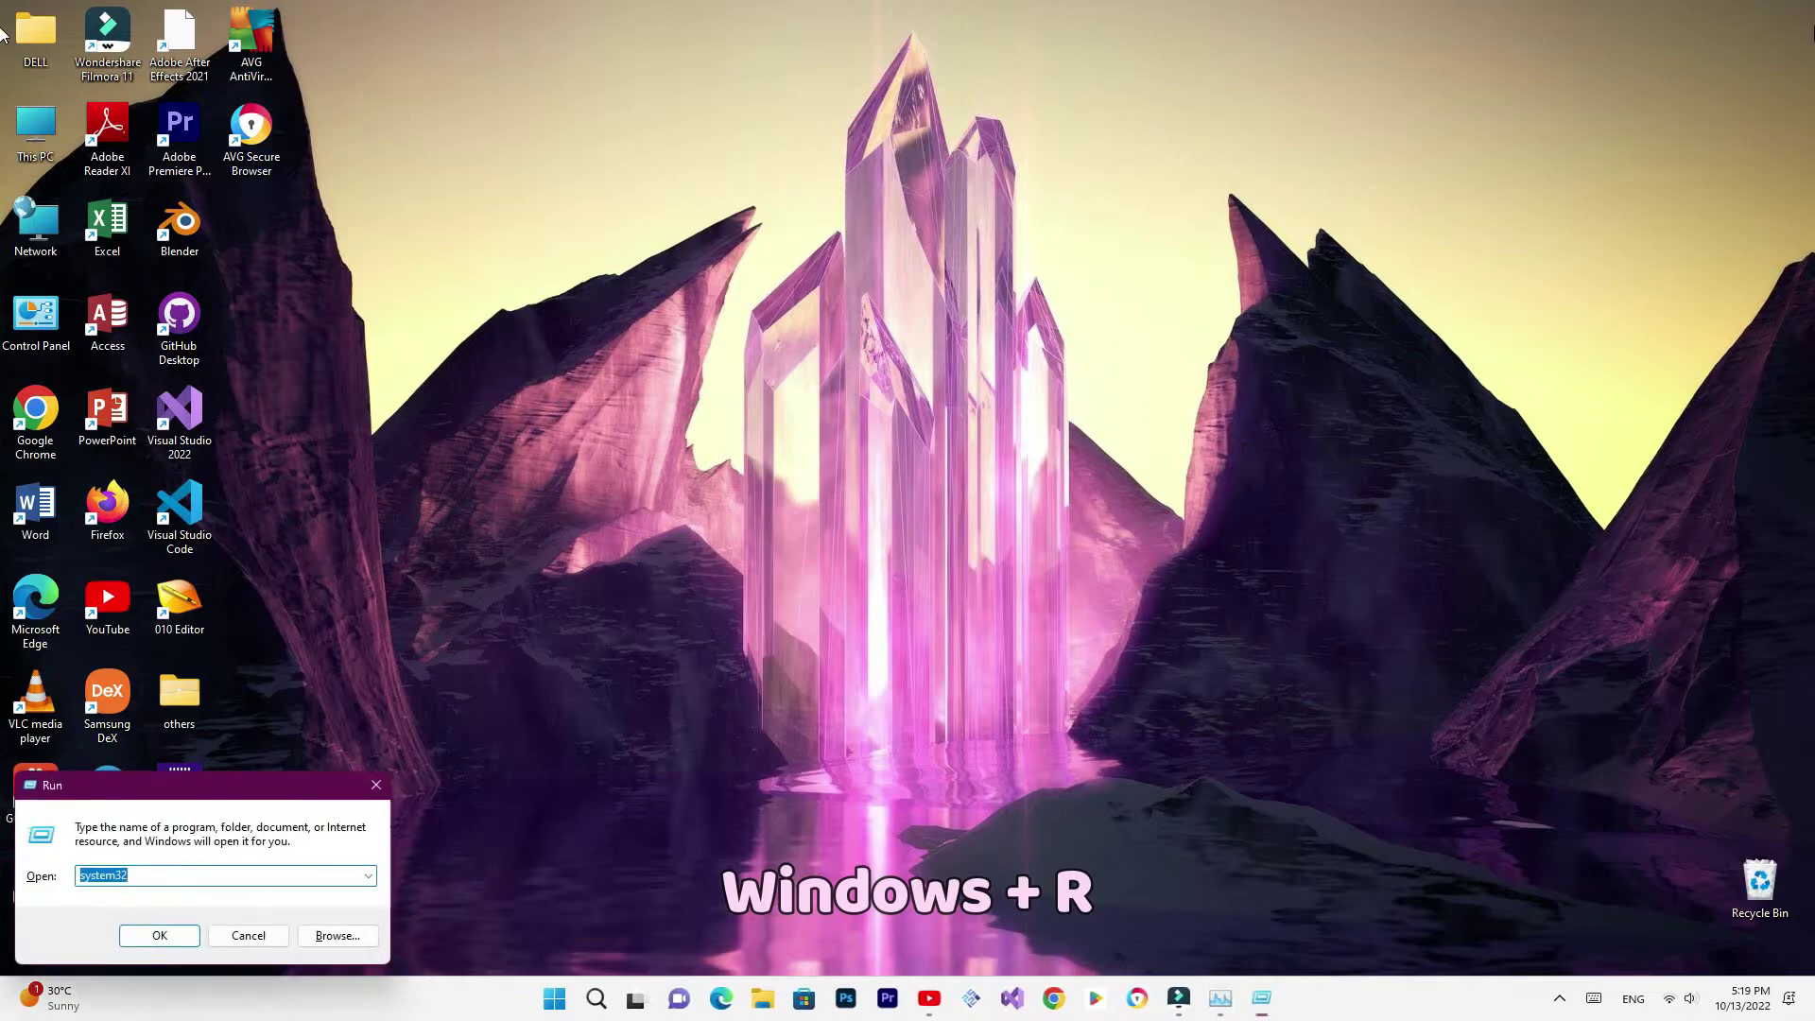
pyautogui.write('msconfig')
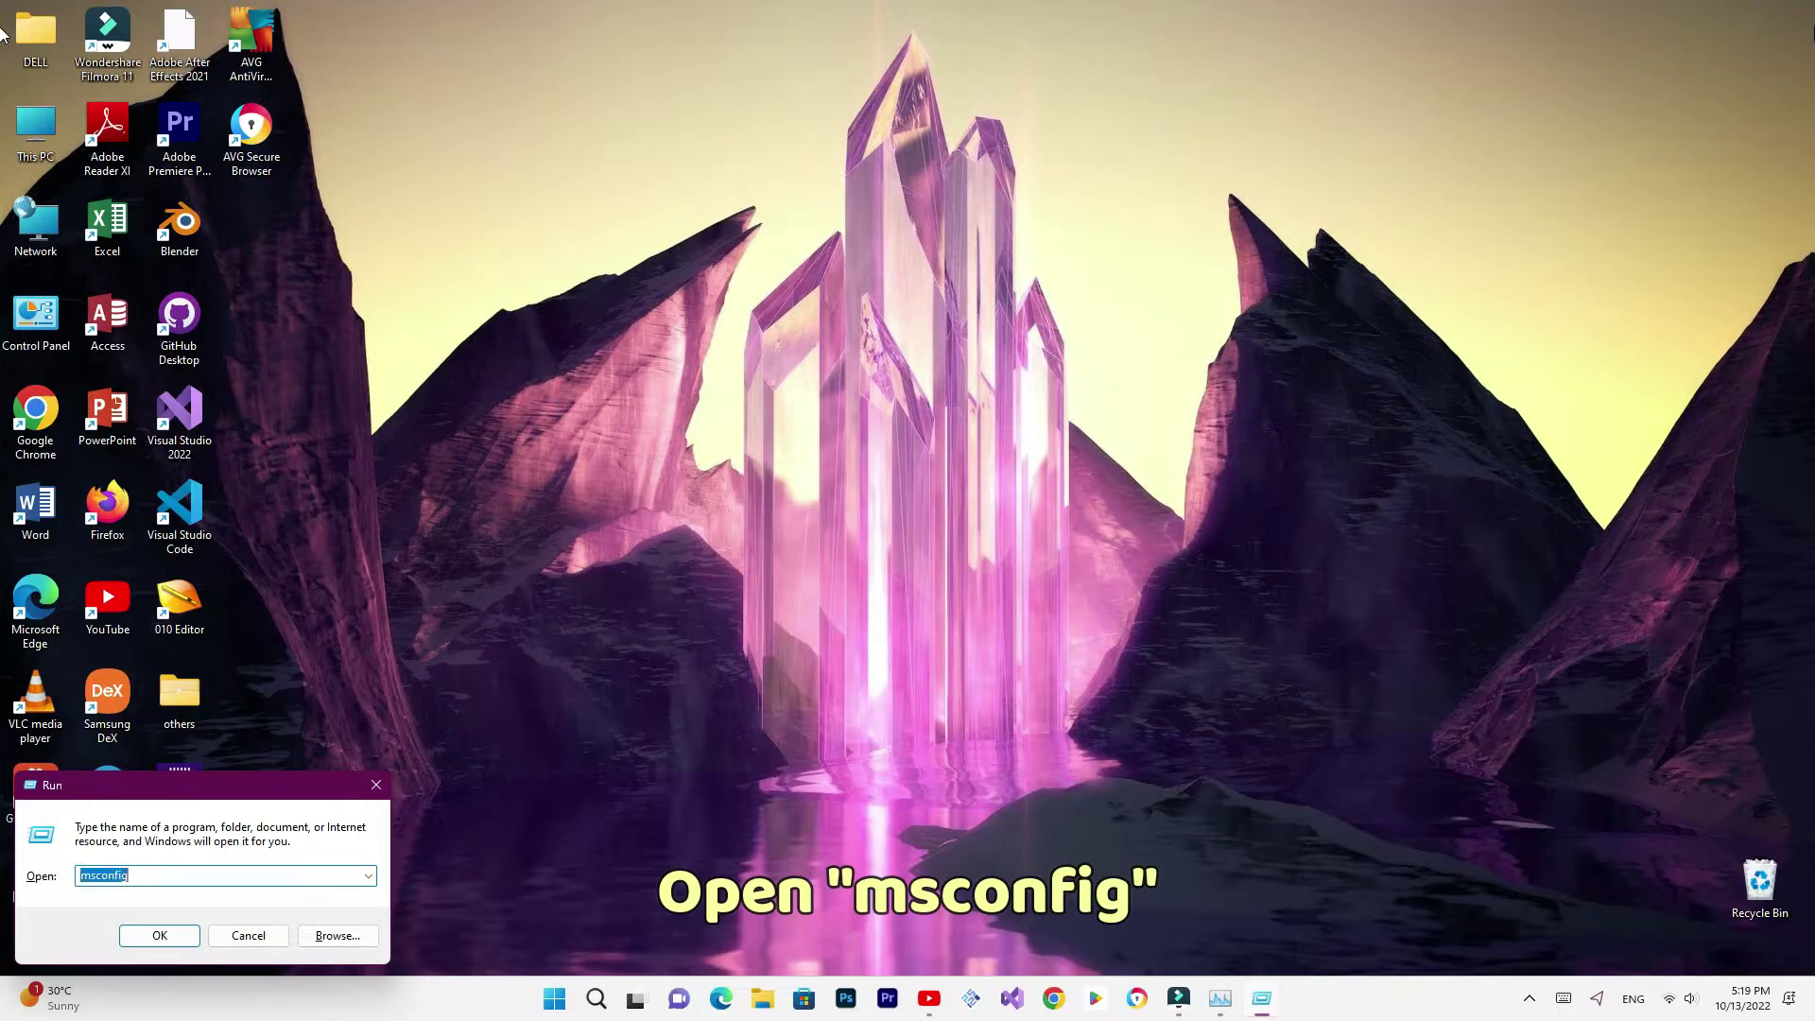
pyautogui.press('Return')
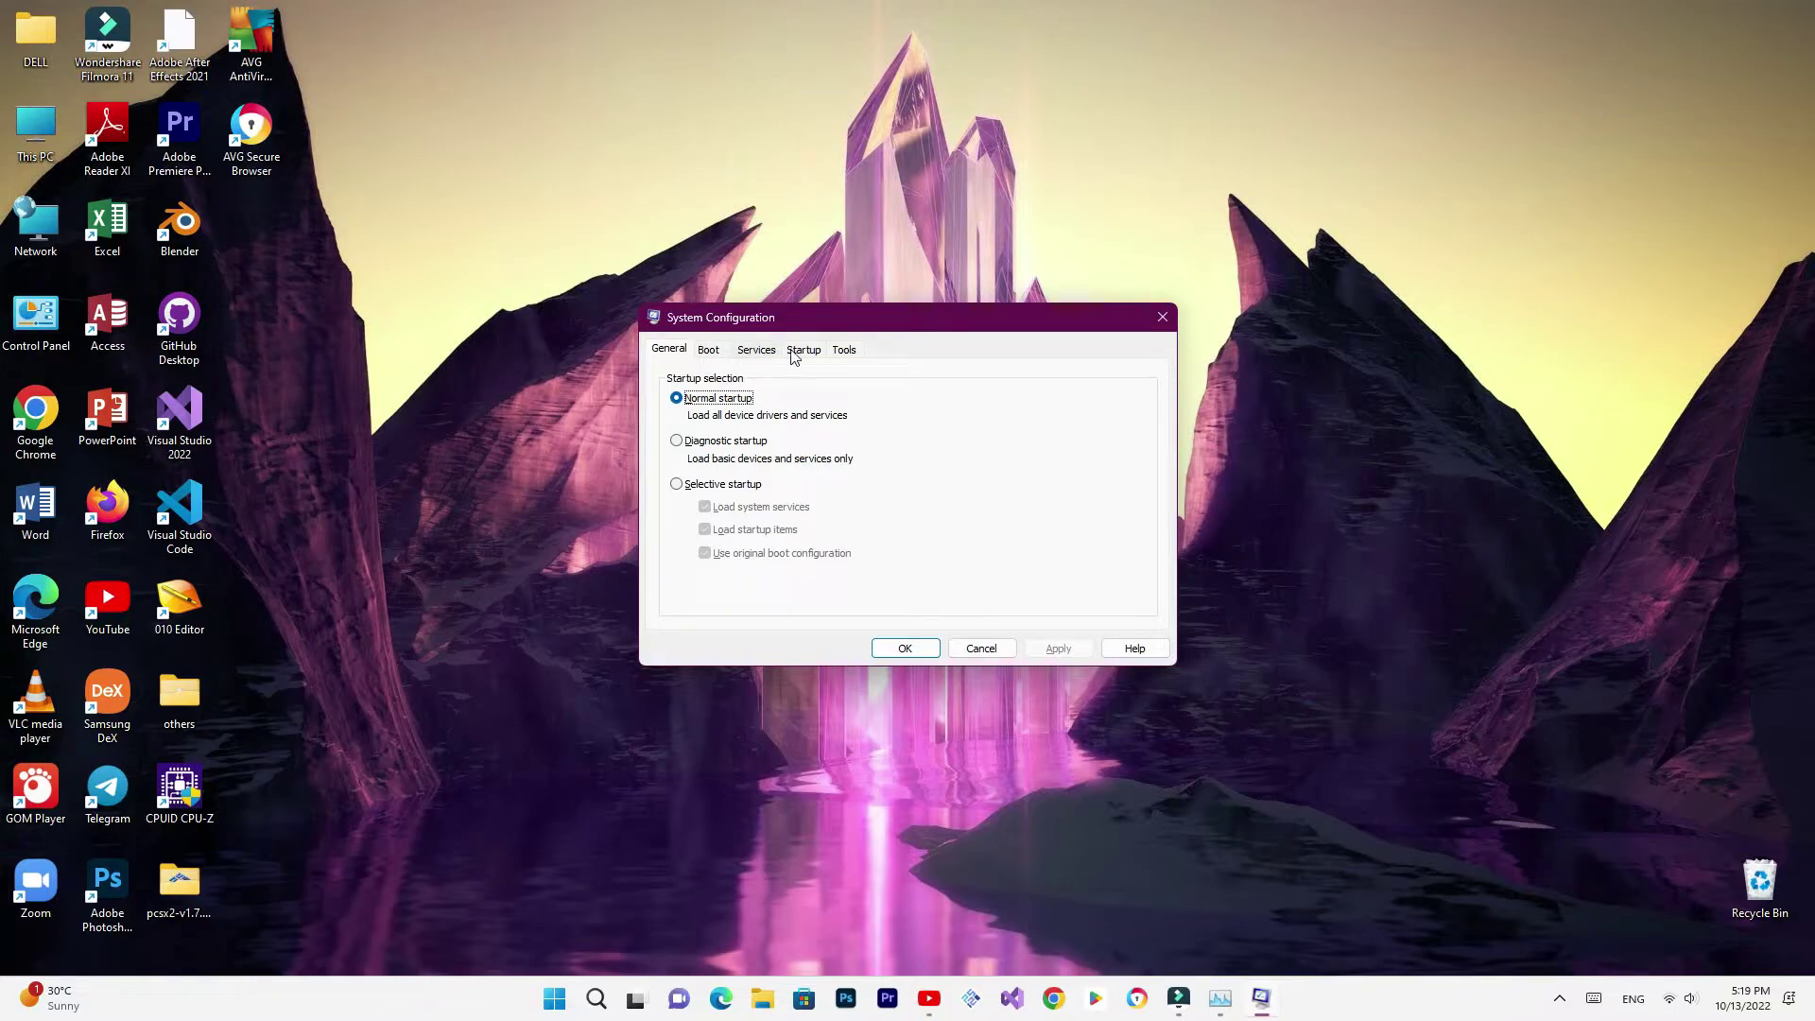
pyautogui.click(754, 352)
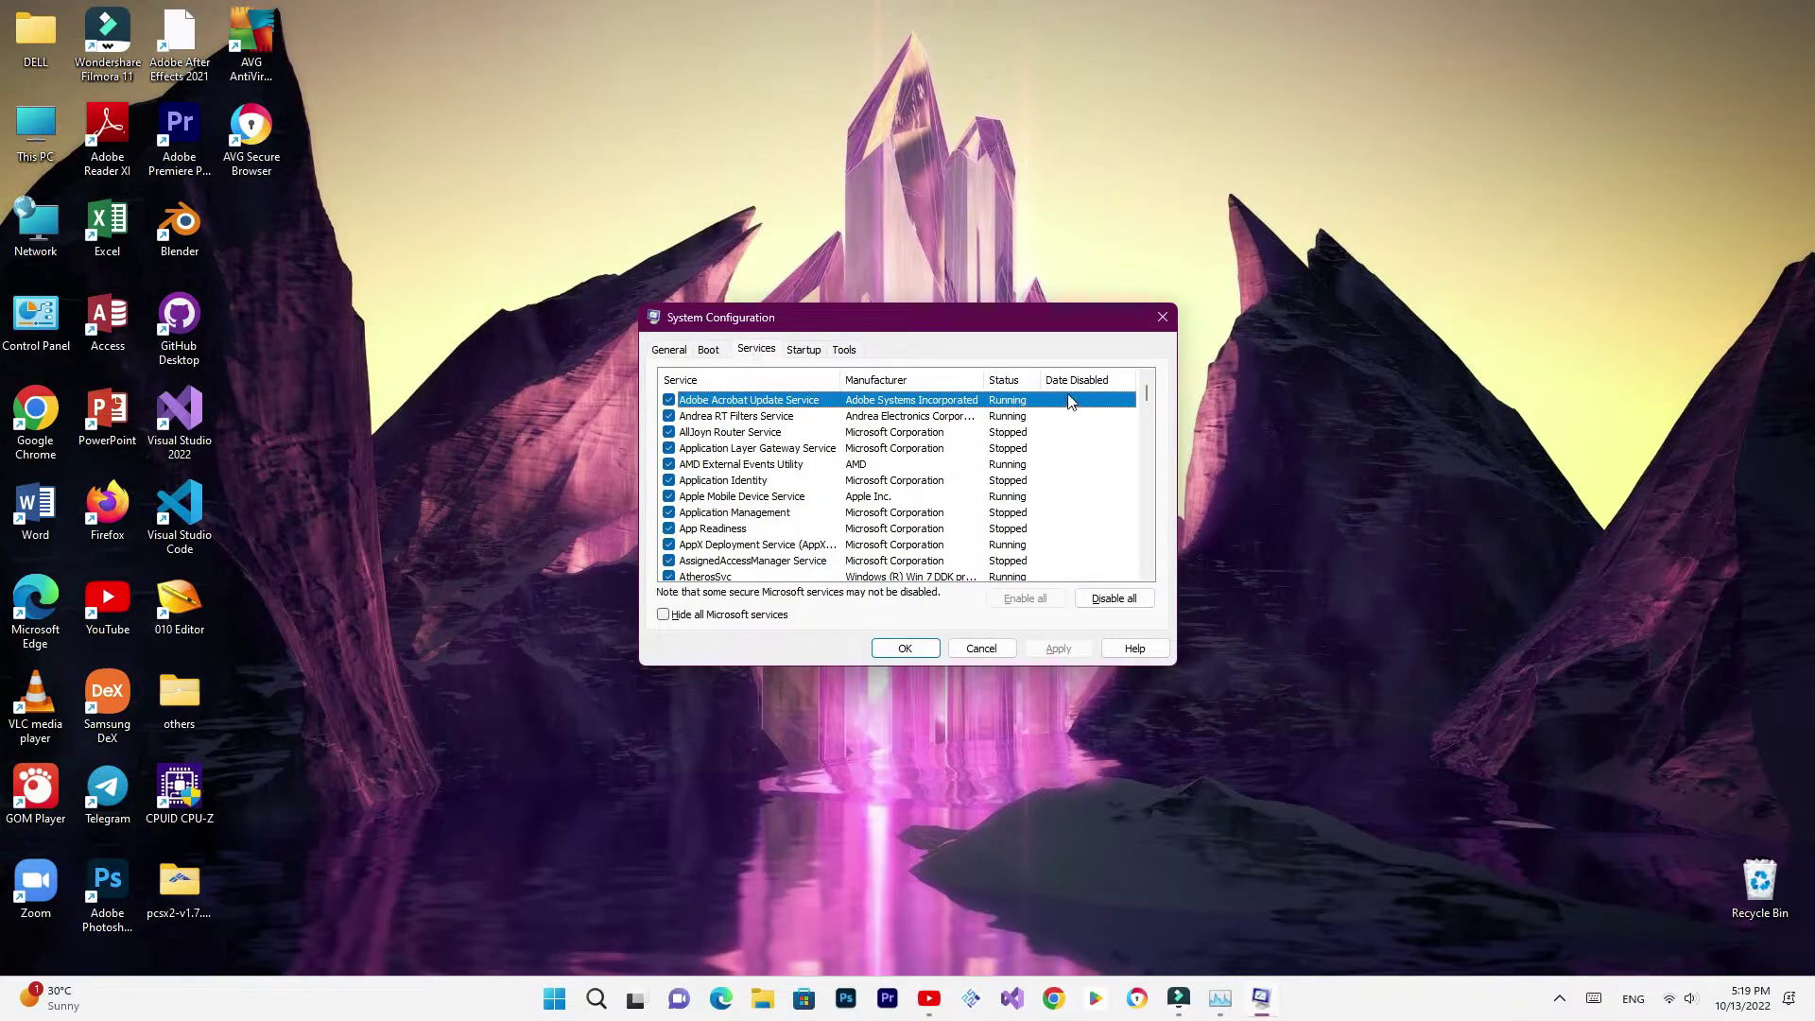
# - Disable all services in System Configuration, check the list, and apply the change by exiting without a restart
pyautogui.moveTo(1147, 386); pyautogui.dragTo(1118, 579)
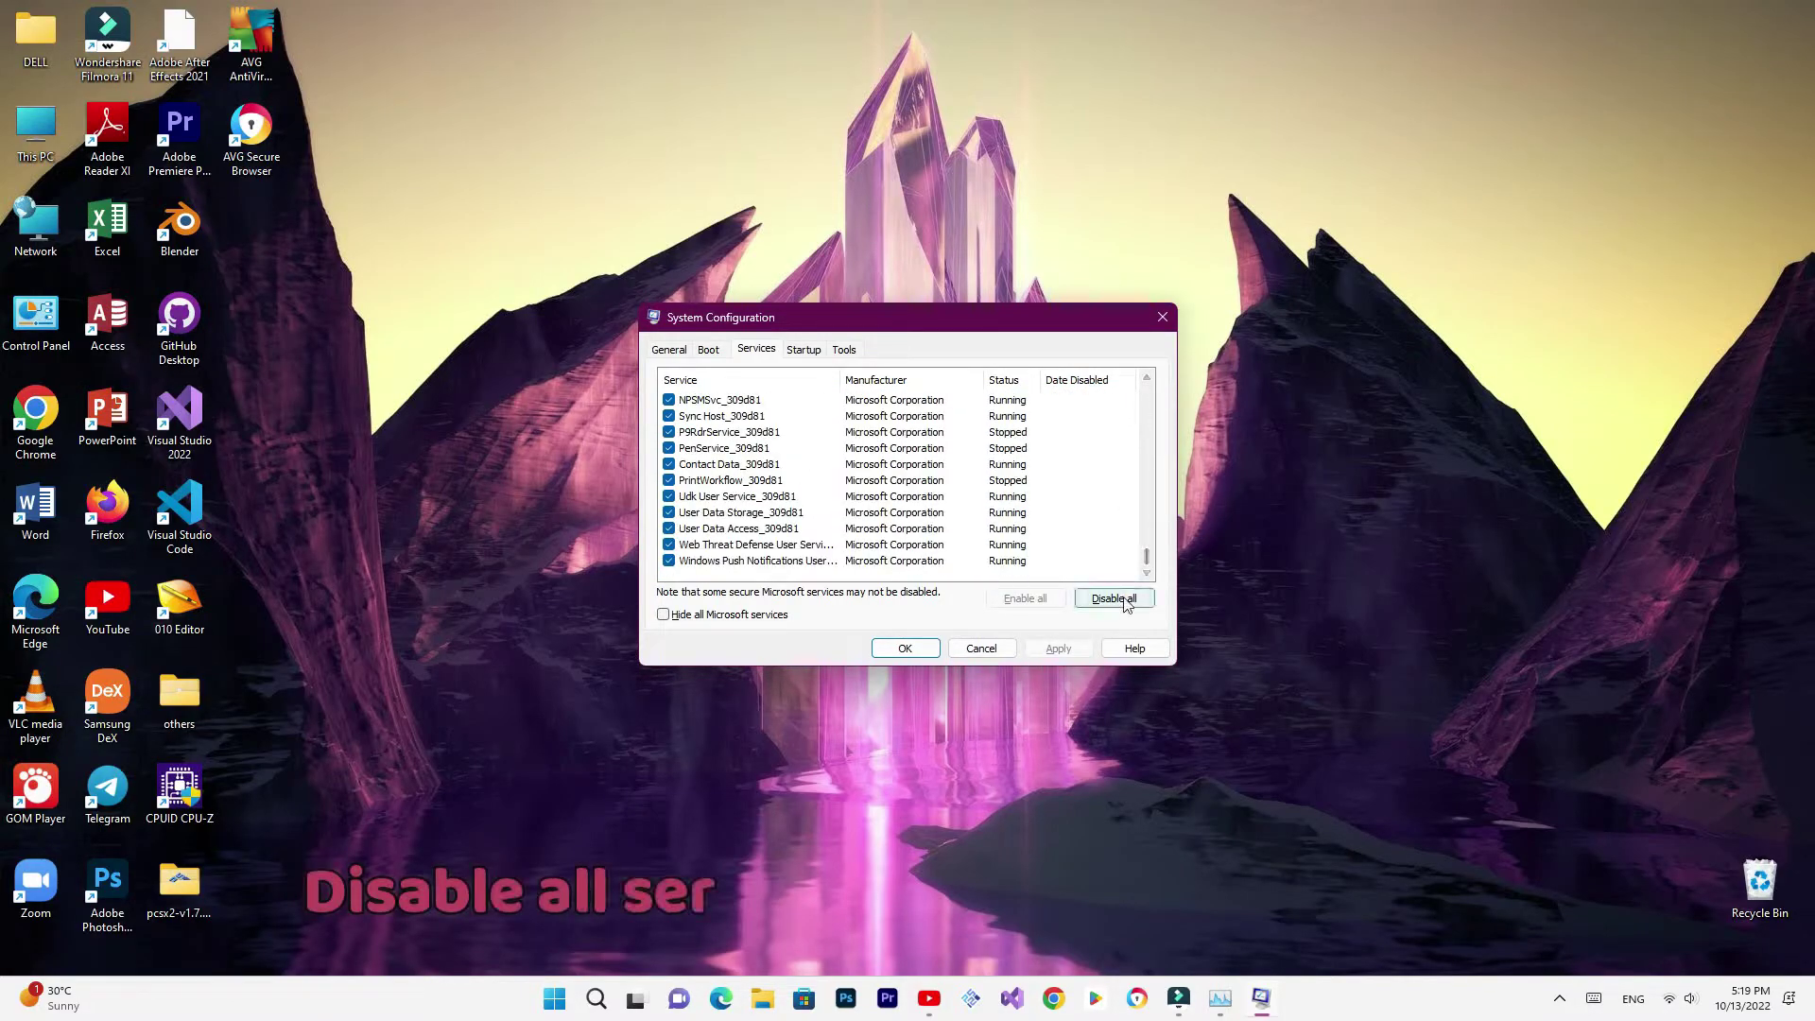
pyautogui.click(1113, 599)
pyautogui.scroll(5, 826, 551)
pyautogui.scroll(10, 826, 551)
pyautogui.scroll(8, 825, 551)
pyautogui.scroll(-15, 826, 551)
pyautogui.scroll(-15, 826, 551)
pyautogui.scroll(-8, 825, 551)
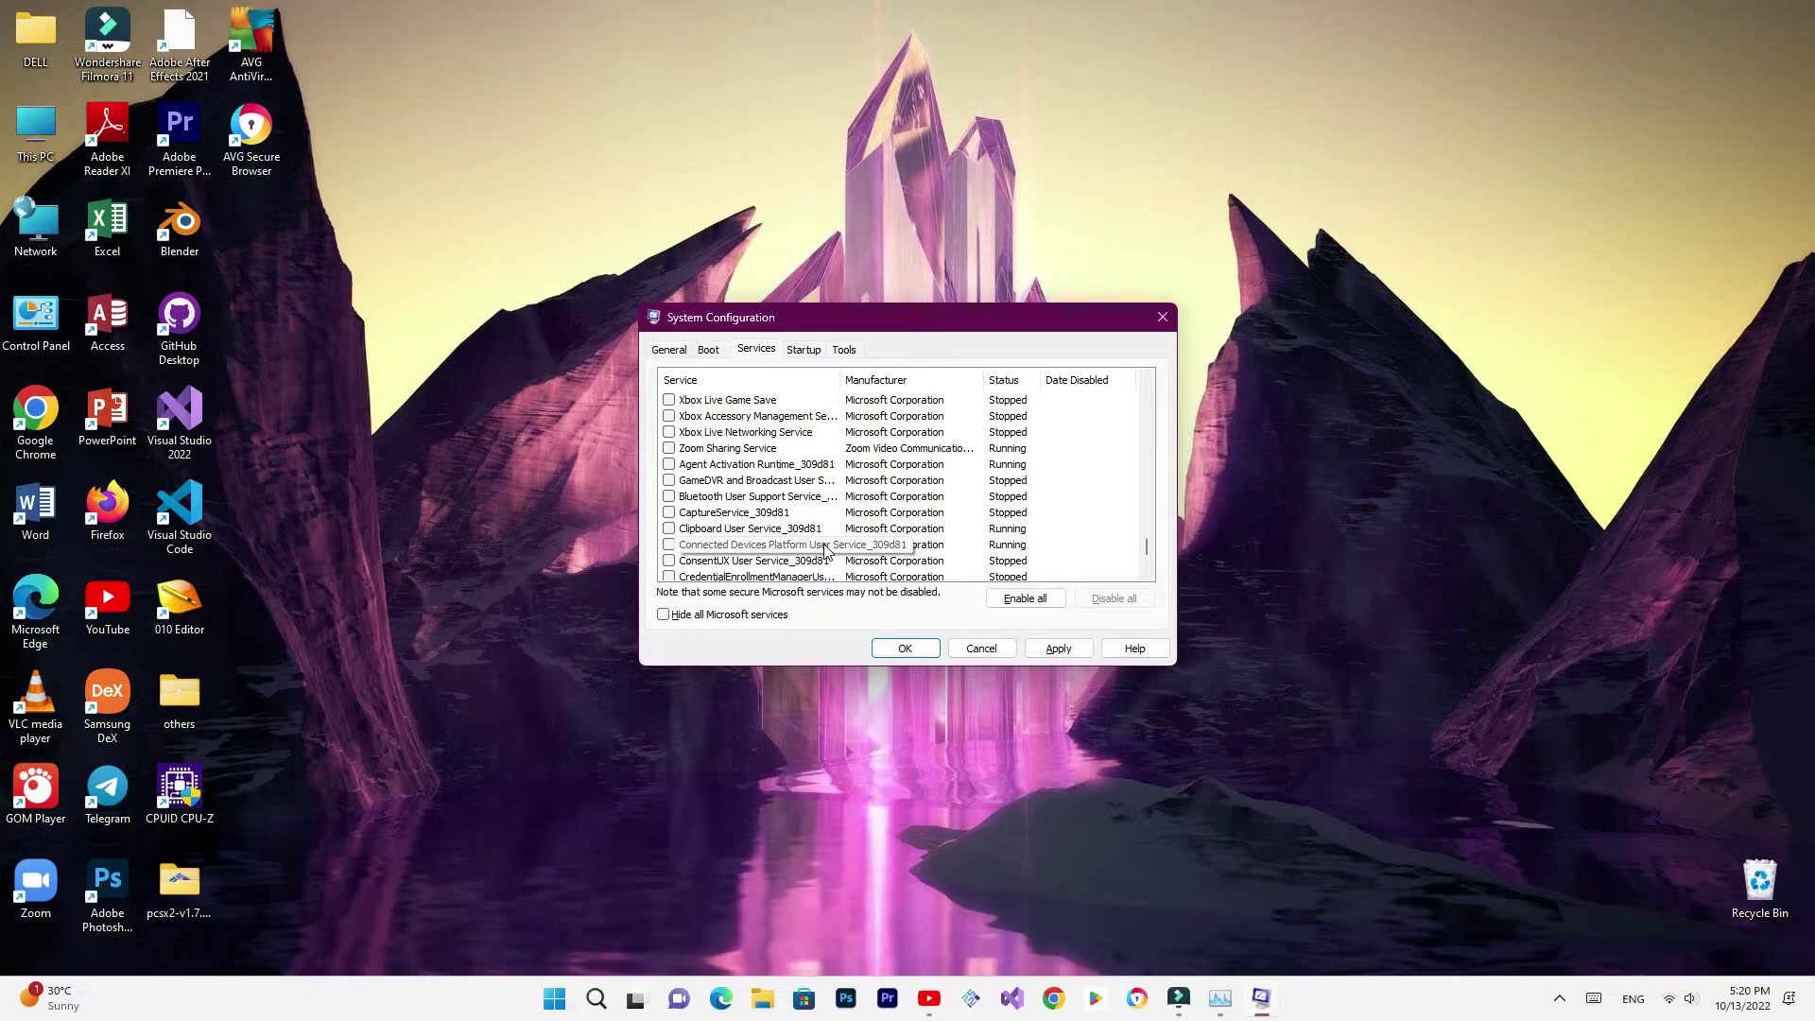
pyautogui.scroll(-5, 826, 551)
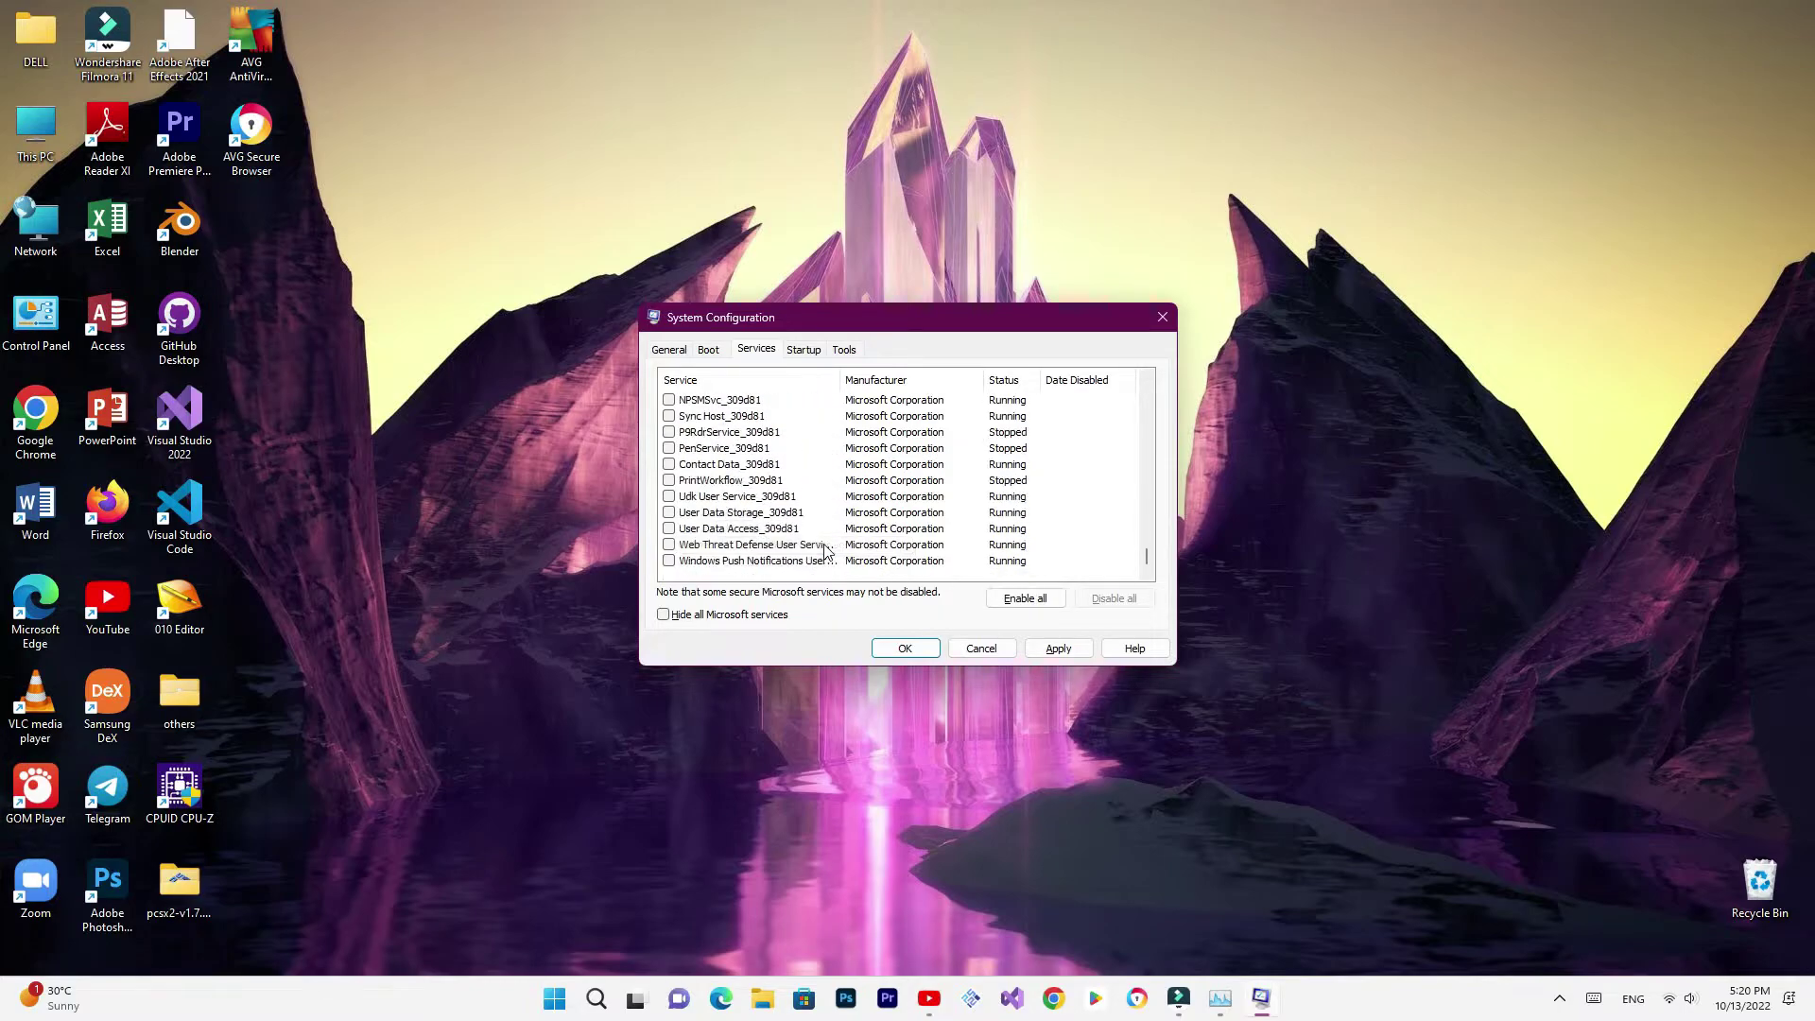
pyautogui.click(900, 641)
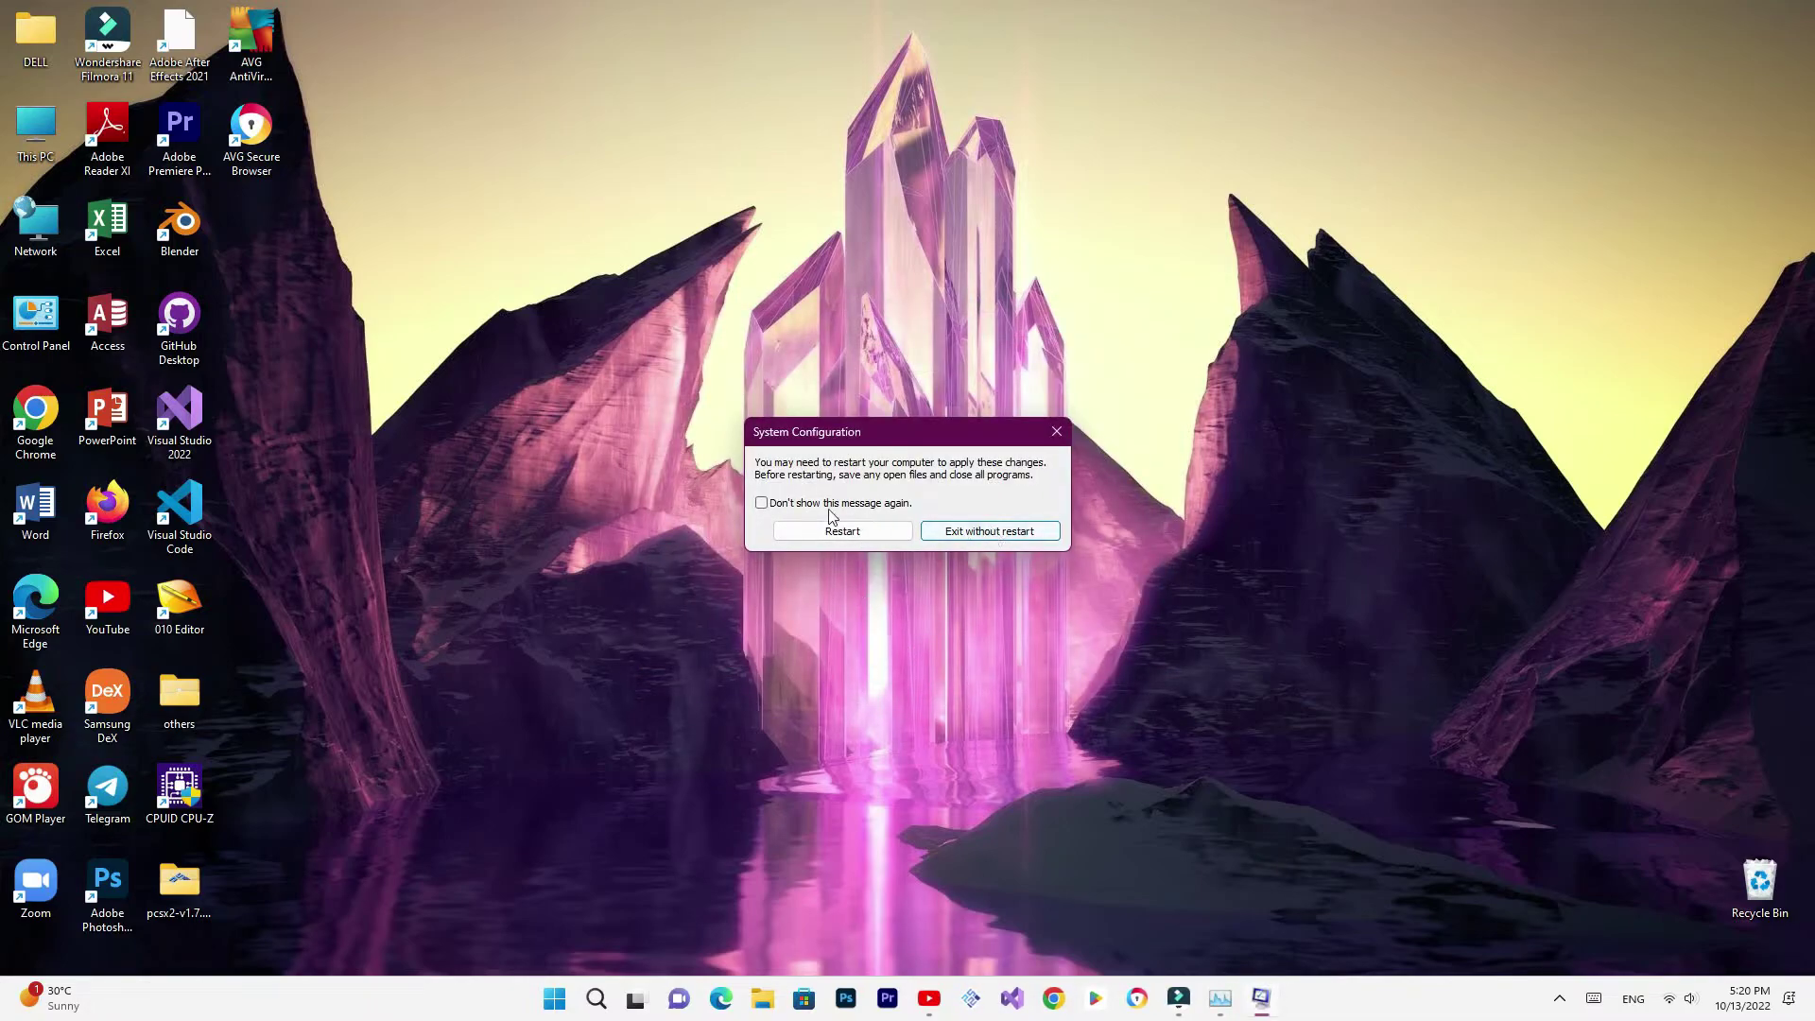
pyautogui.click(981, 531)
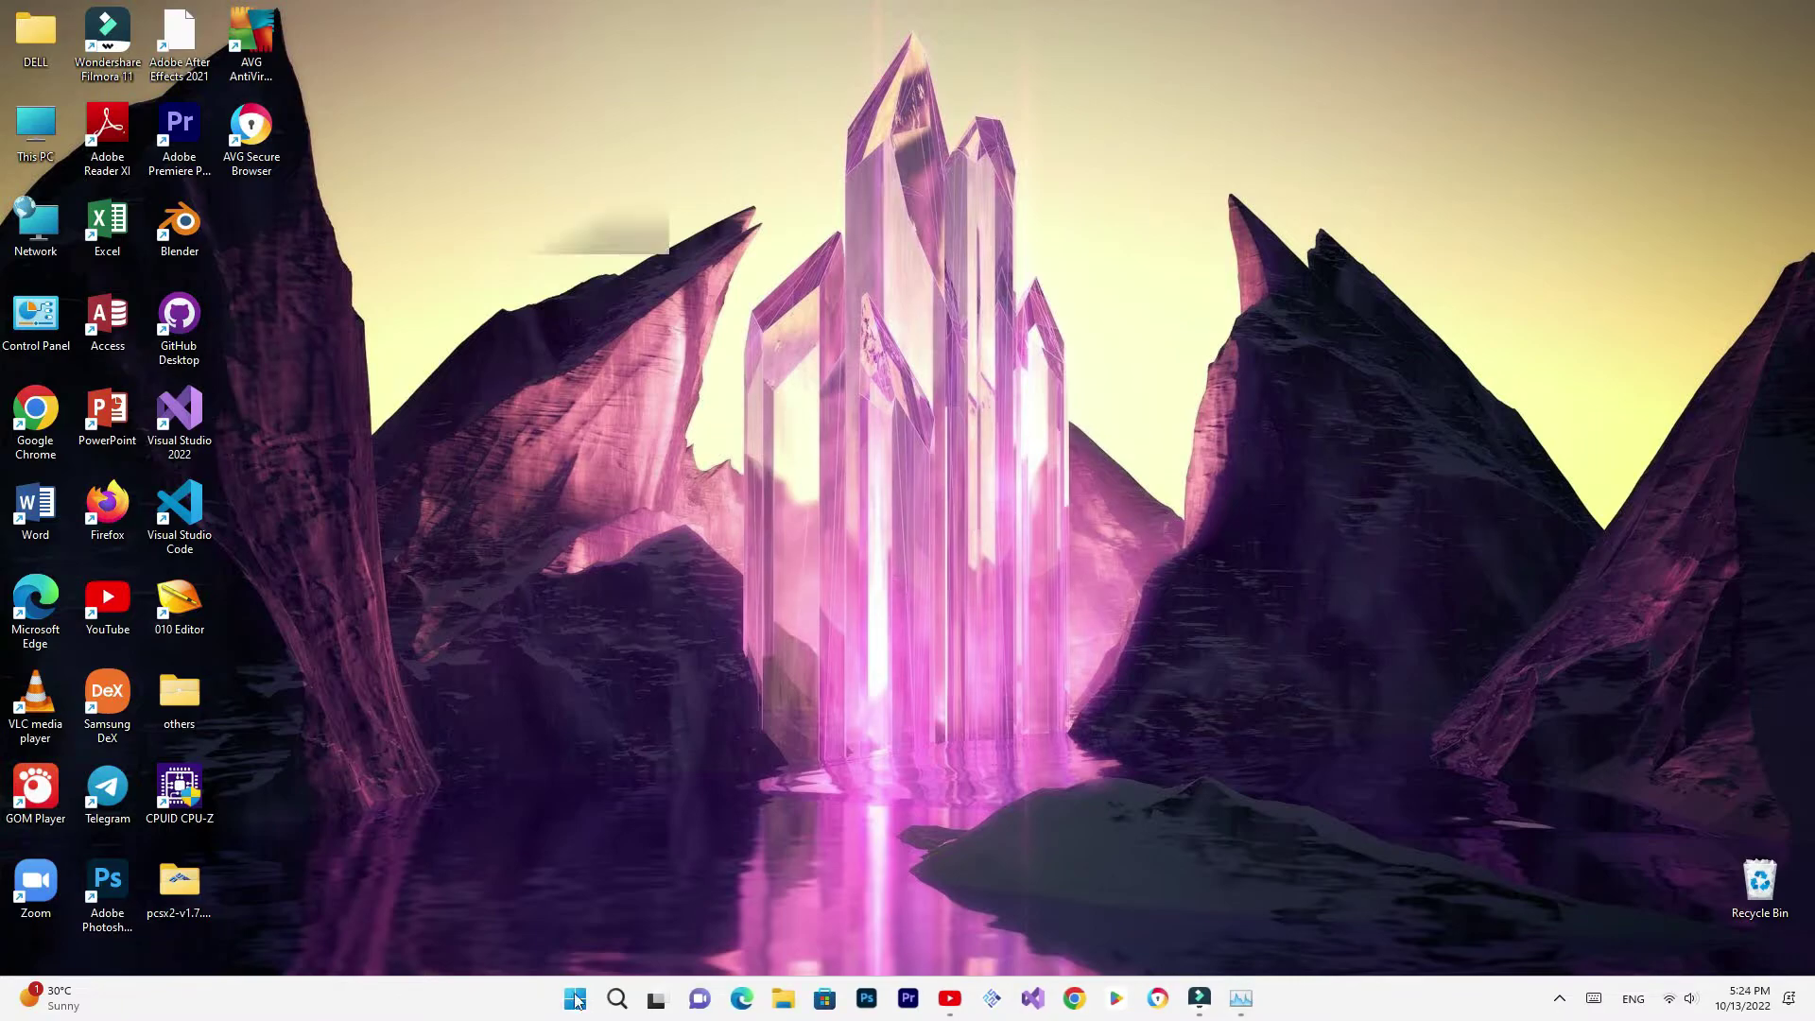
# - Turn off automatically saving and restarting restartable apps in the Accounts sign-in options, close Settings and refresh the desktop
pyautogui.click(575, 999)
pyautogui.click(1104, 934)
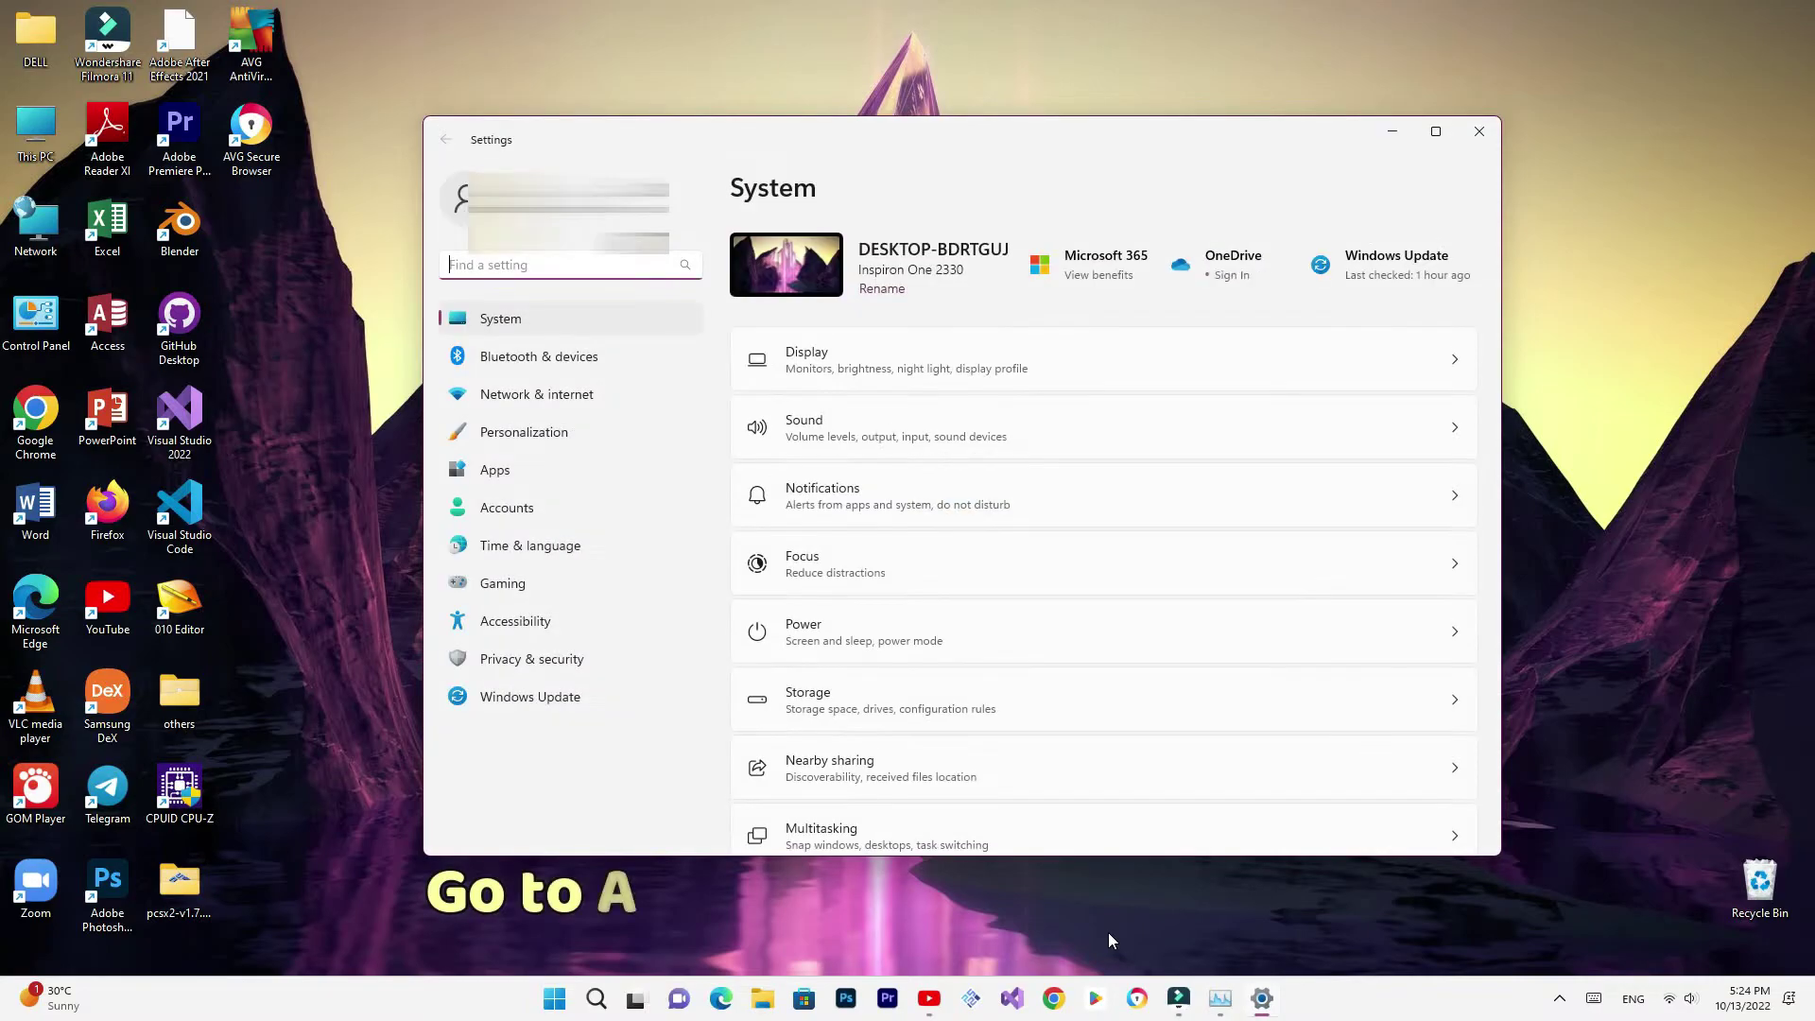
pyautogui.scroll(-5, 926, 770)
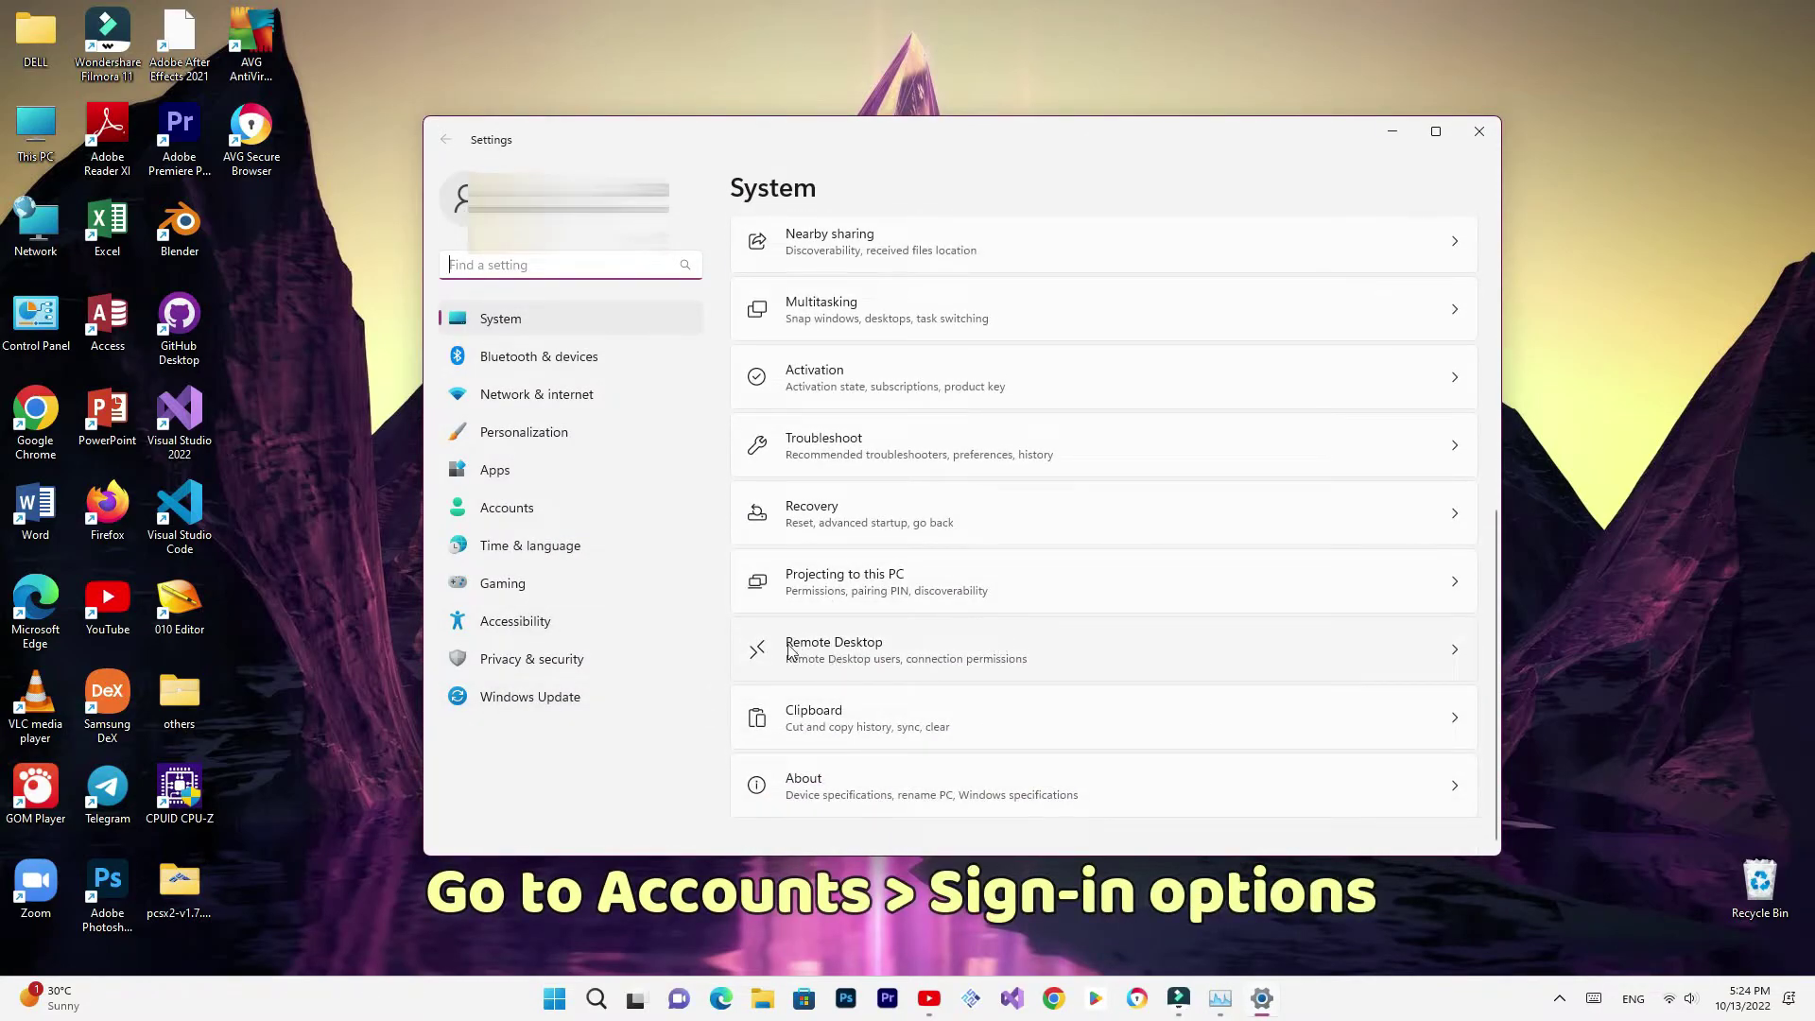
pyautogui.click(576, 510)
pyautogui.scroll(-5, 1041, 668)
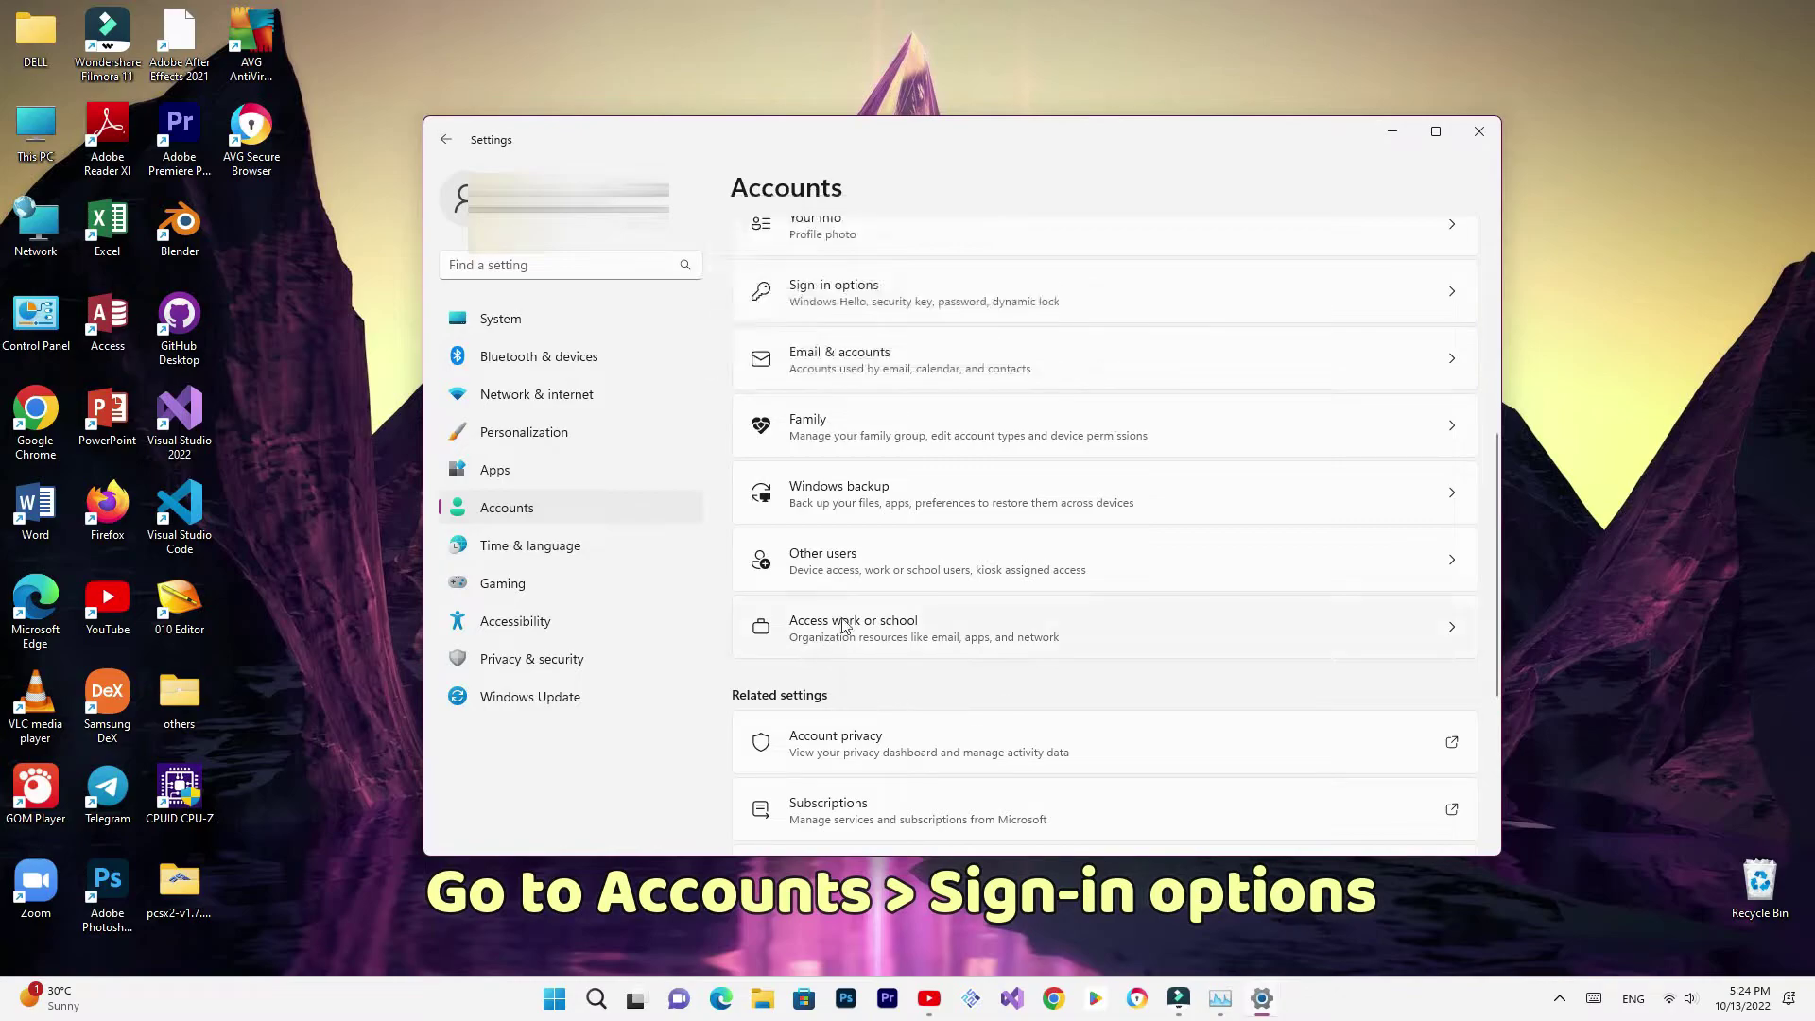
pyautogui.click(955, 312)
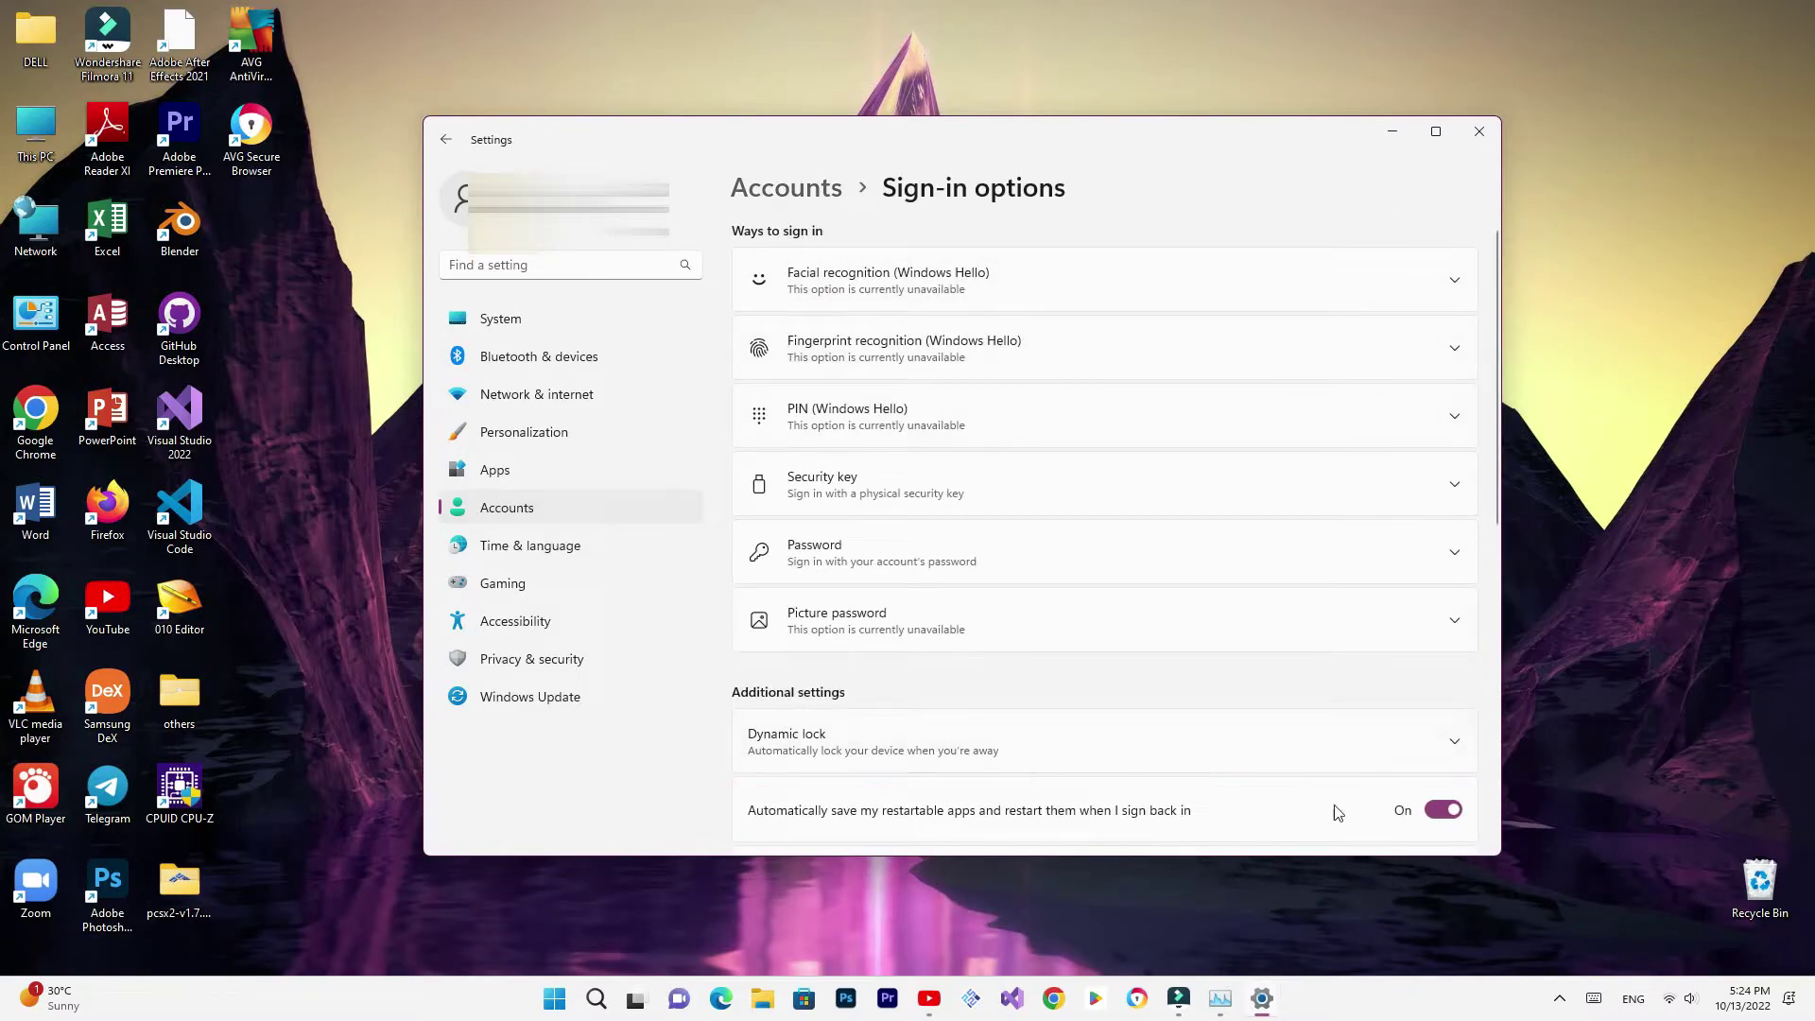
pyautogui.click(1441, 810)
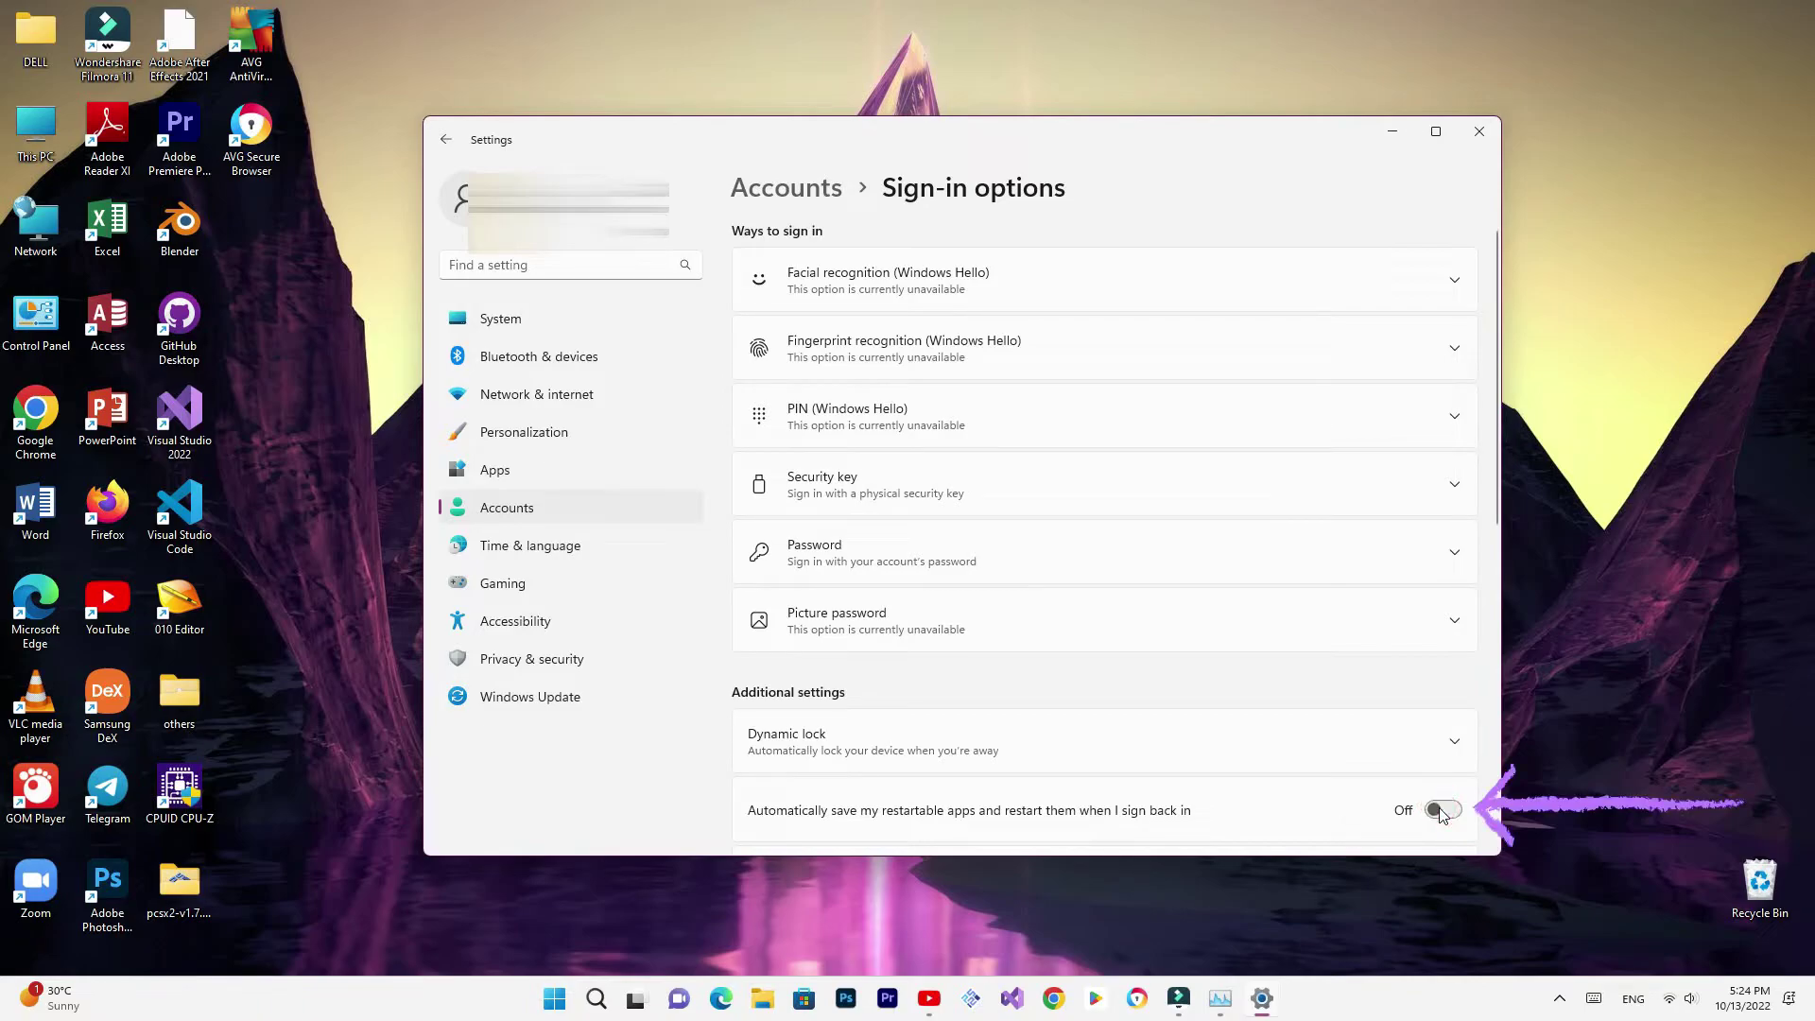
pyautogui.click(1495, 138)
pyautogui.rightClick(1261, 326)
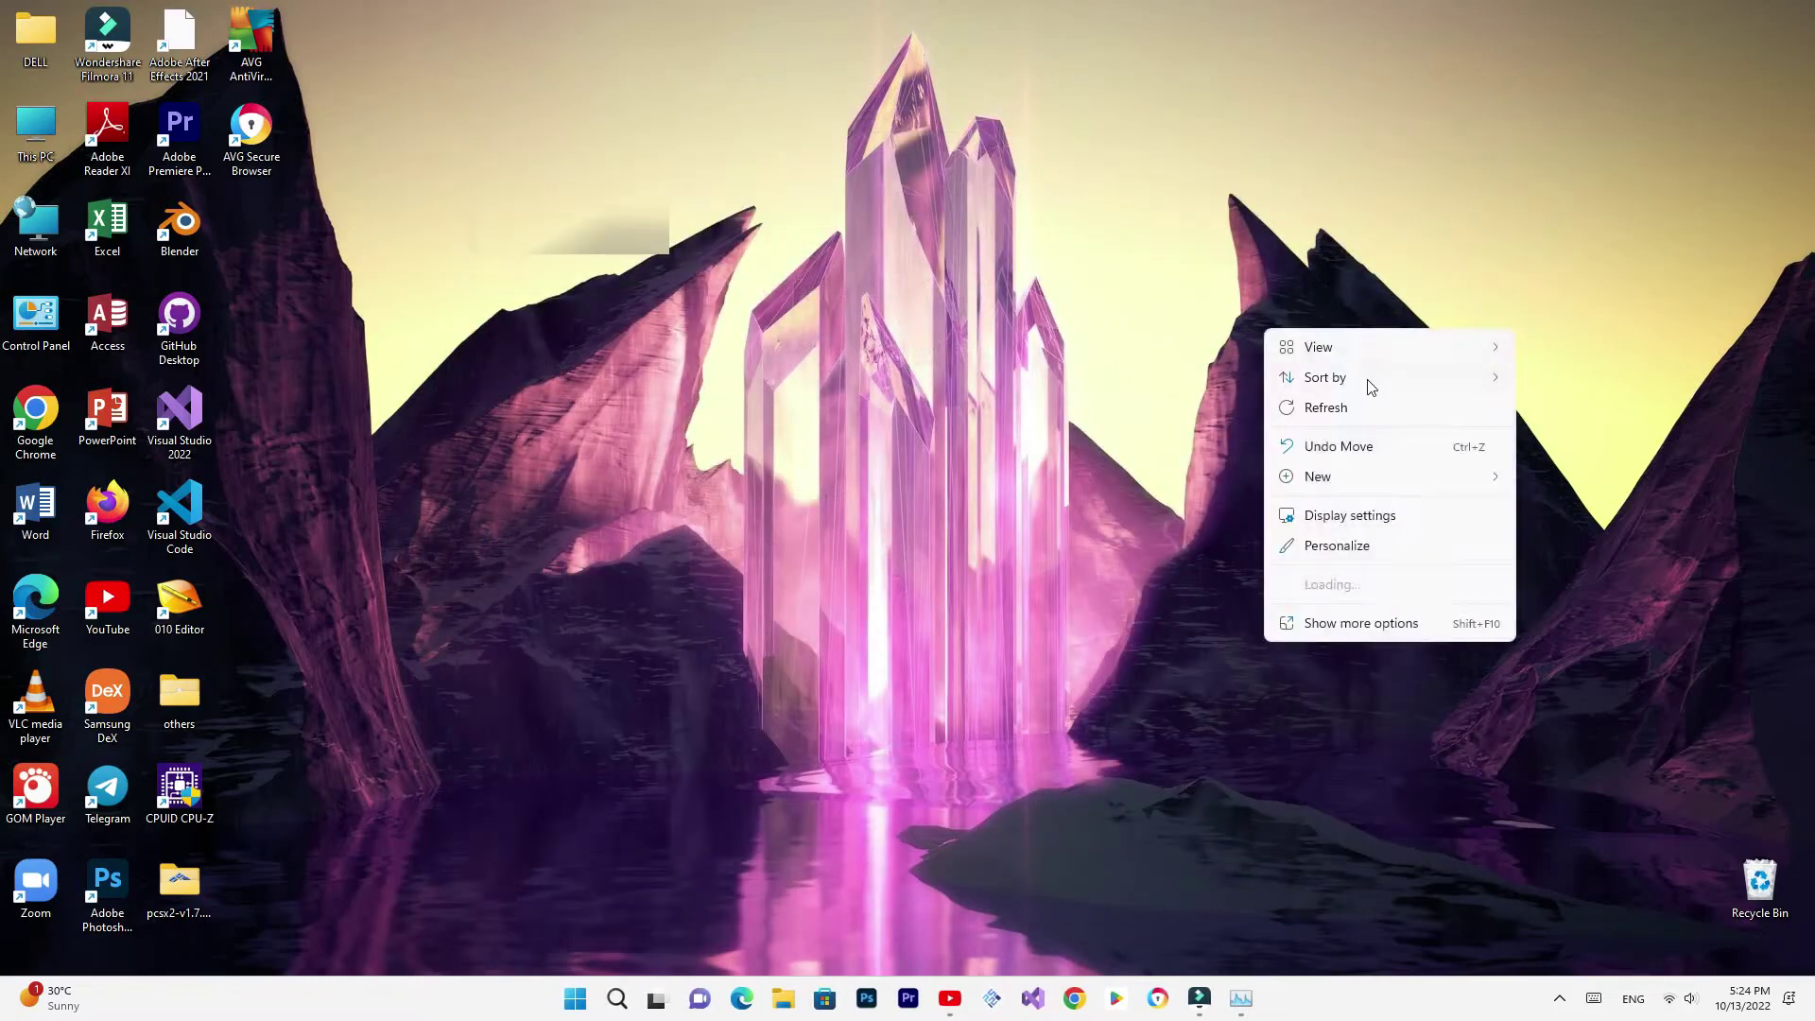
pyautogui.click(1363, 413)
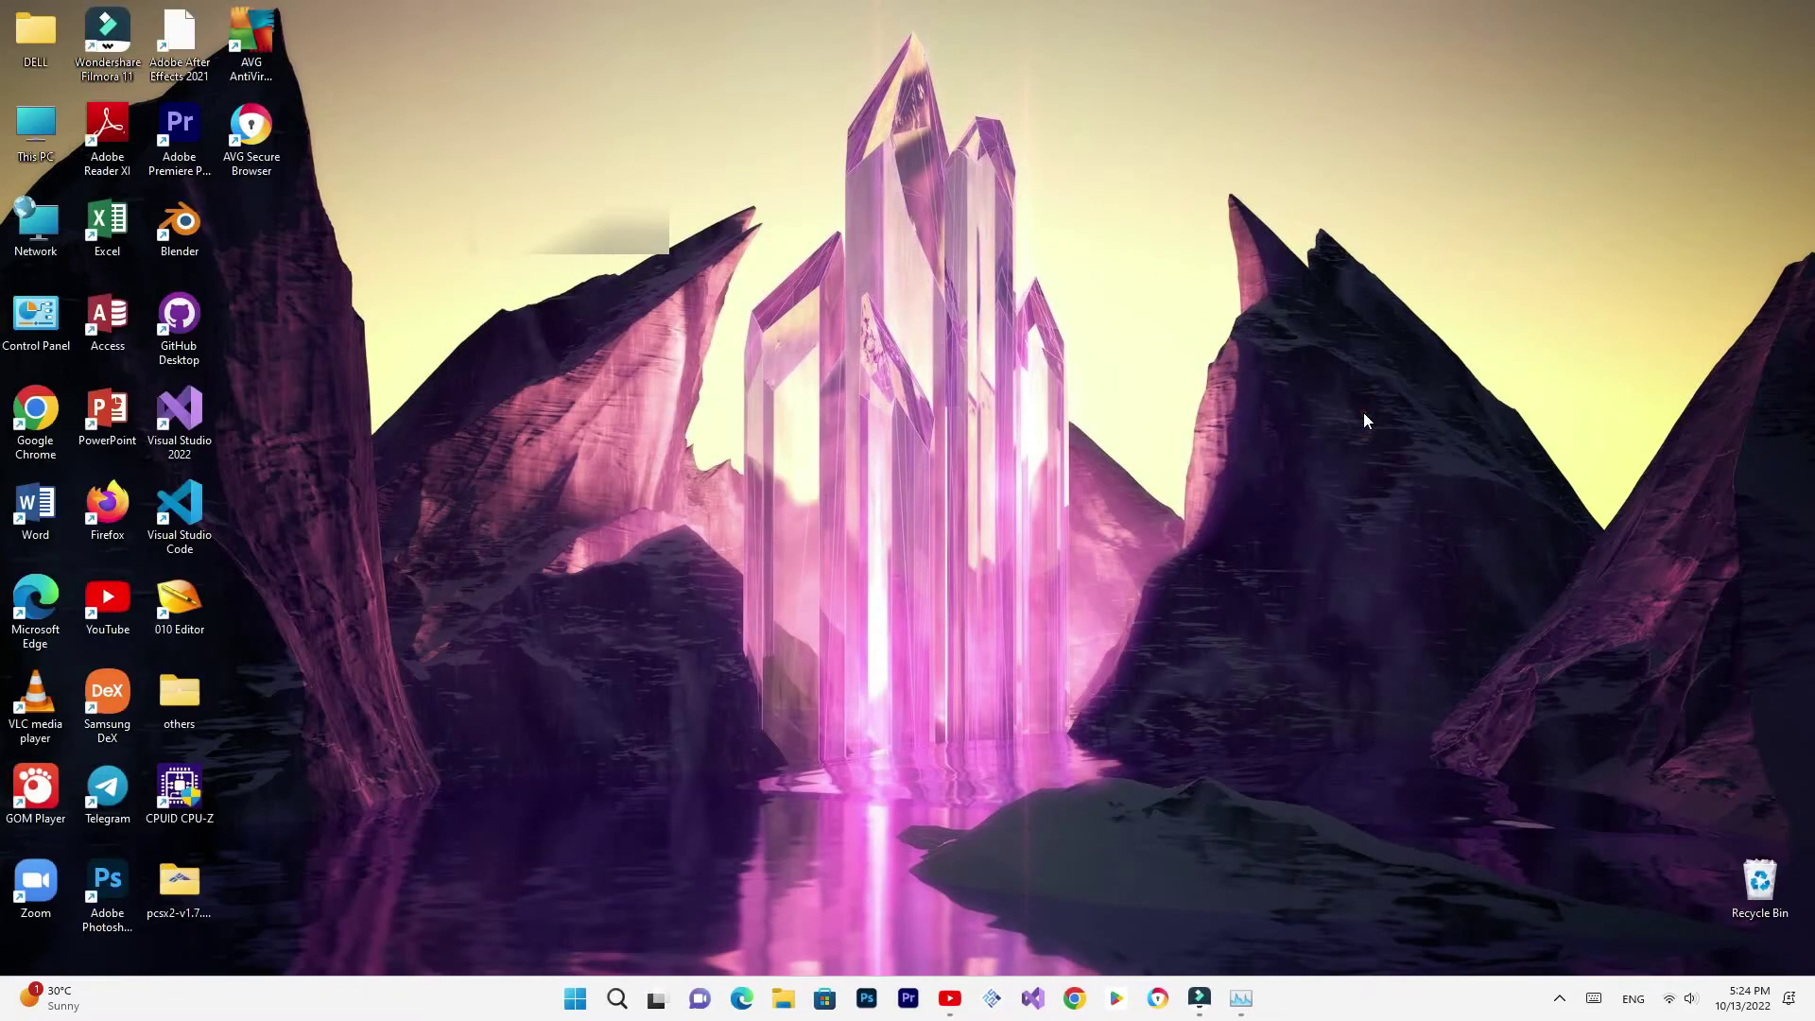
# - Set the visual effects to Adjust for best performance through This PC's properties and advanced system settings
pyautogui.rightClick(46, 142)
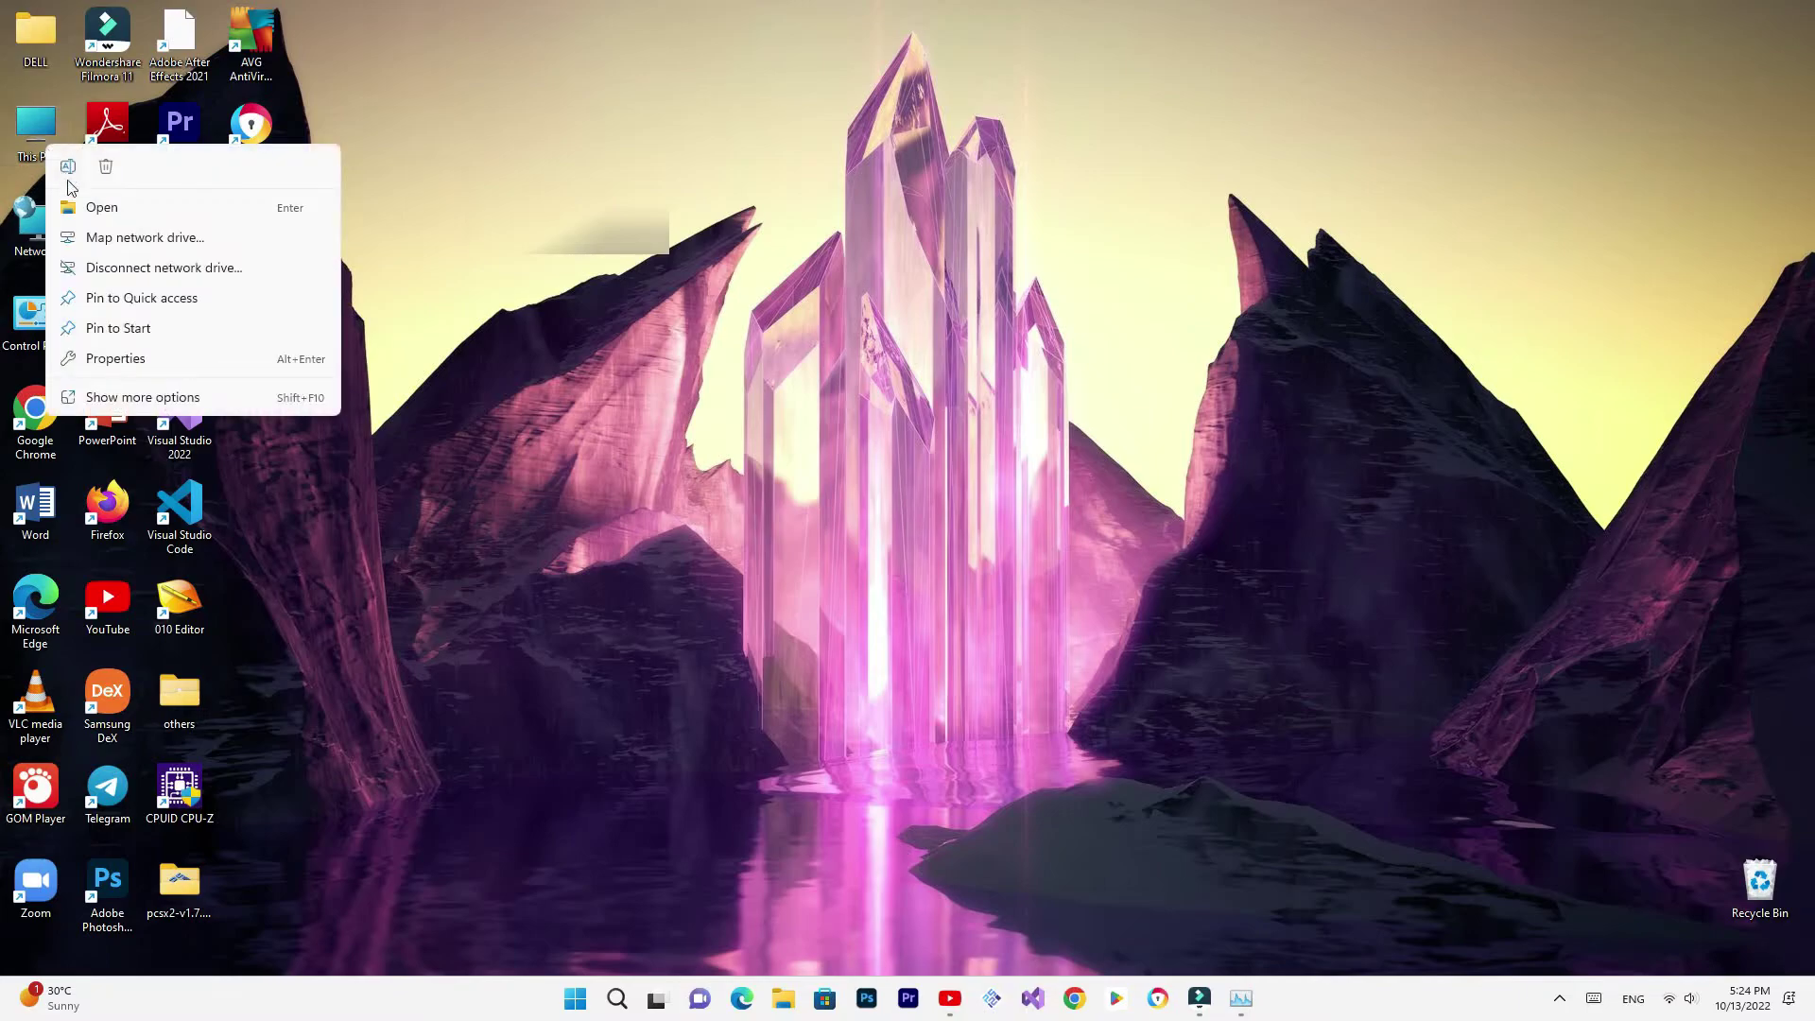
pyautogui.click(156, 359)
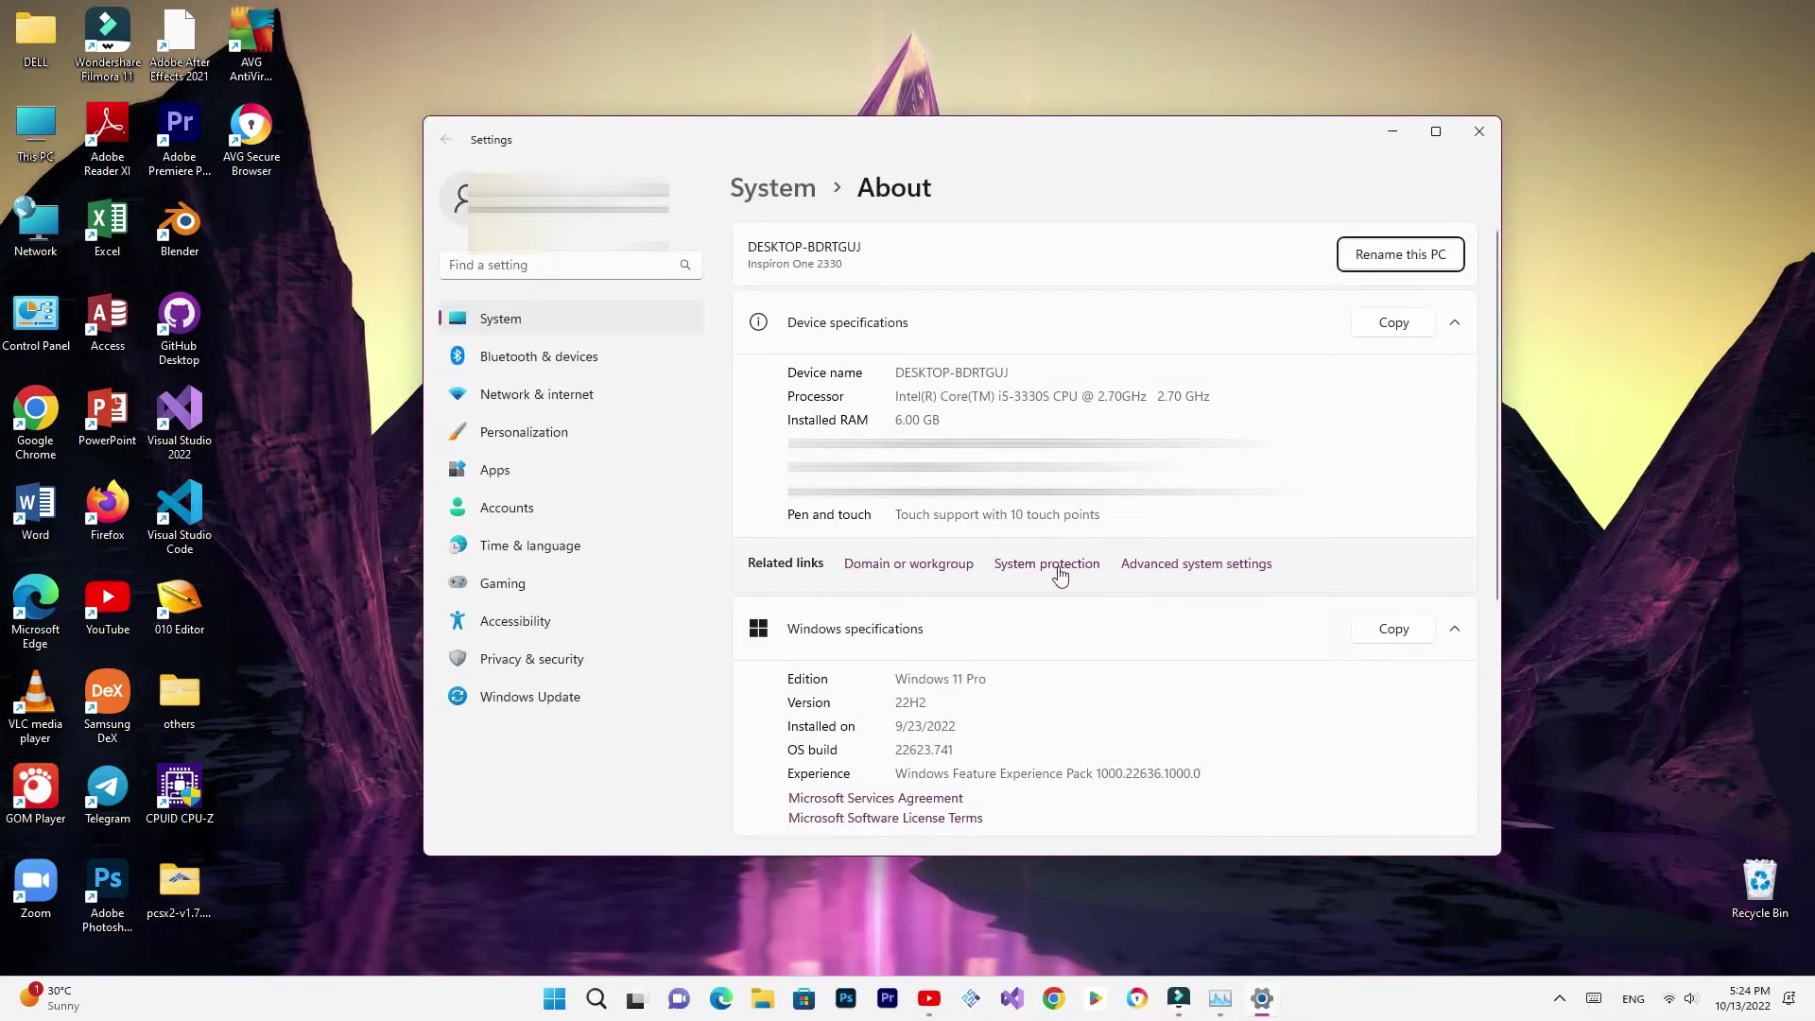
pyautogui.click(1216, 573)
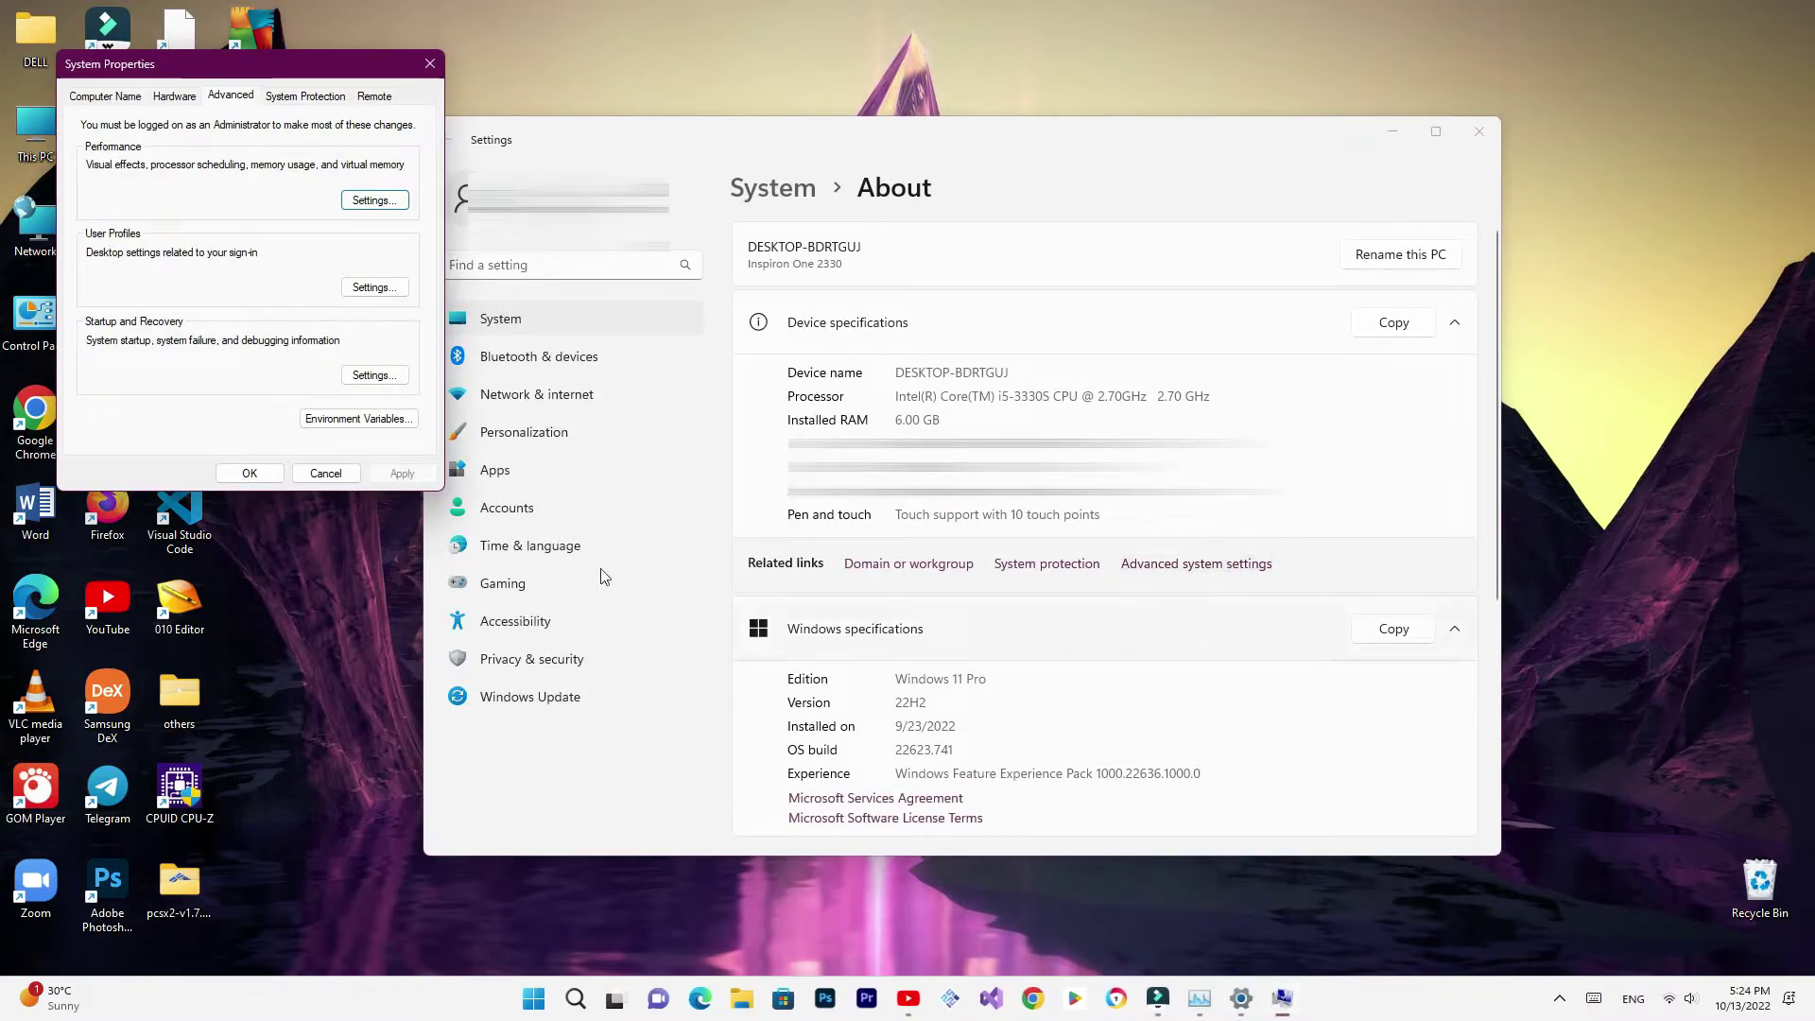
pyautogui.click(374, 201)
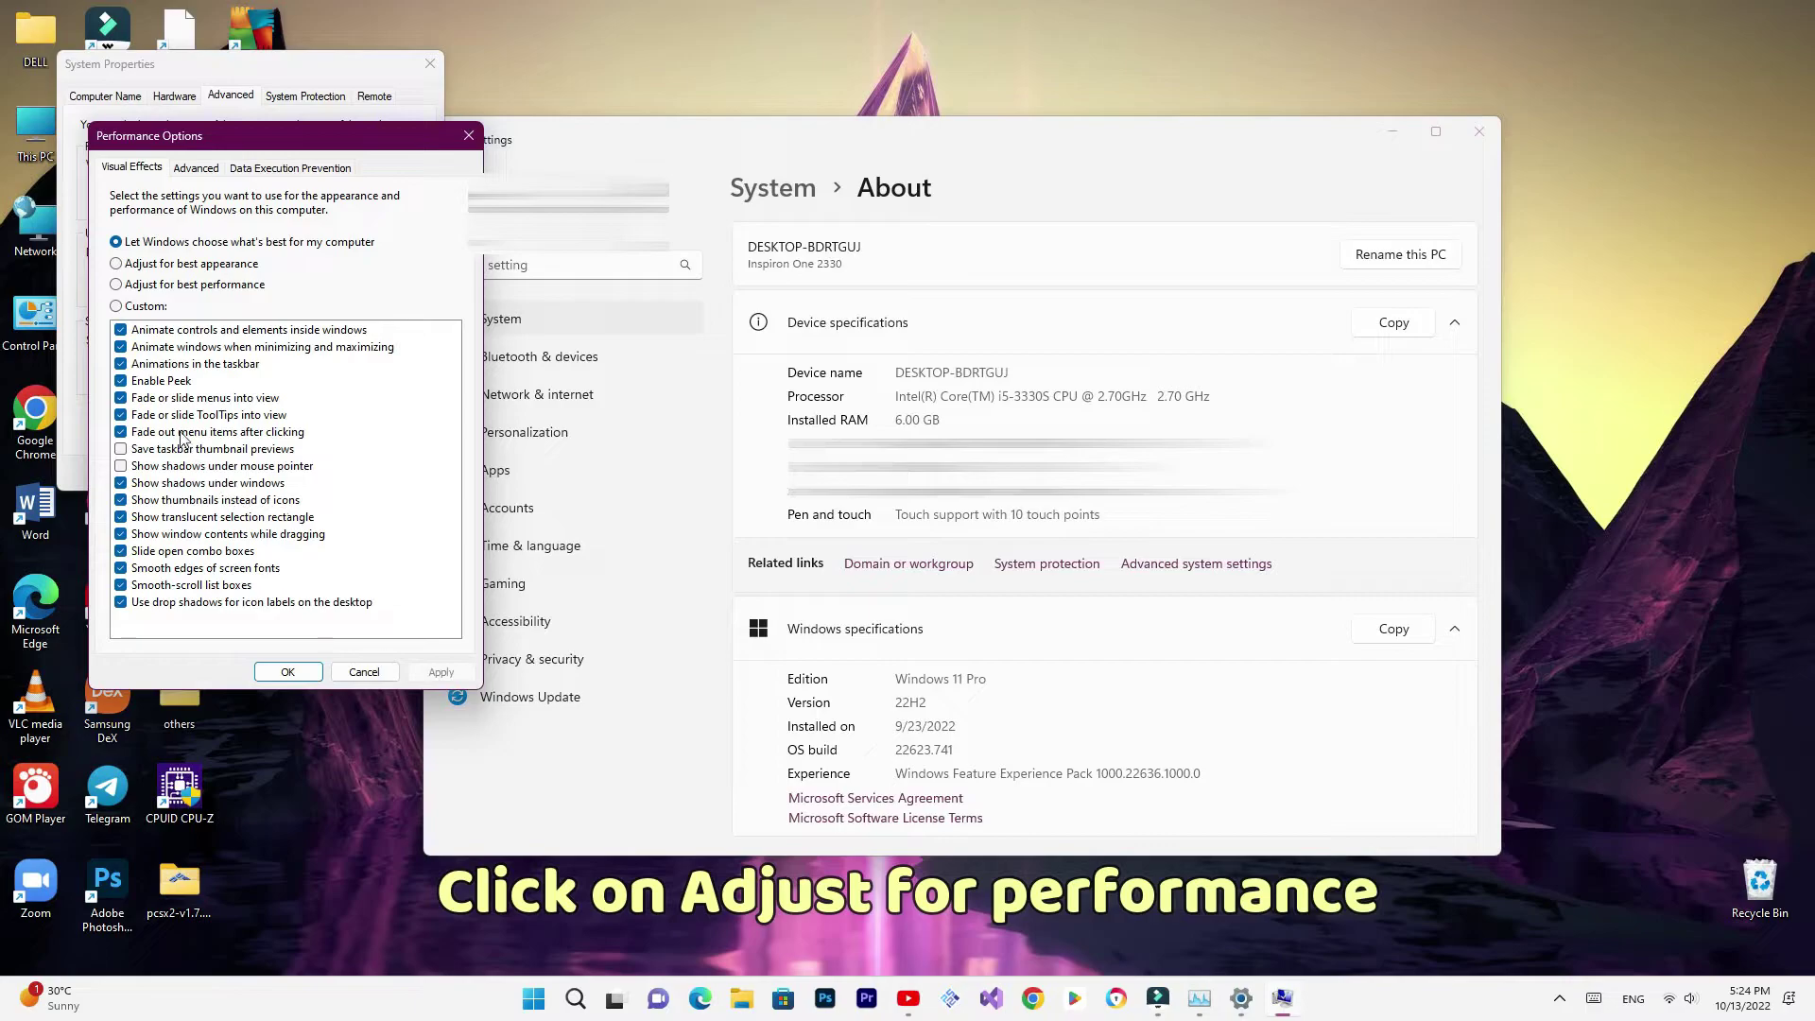
pyautogui.click(116, 285)
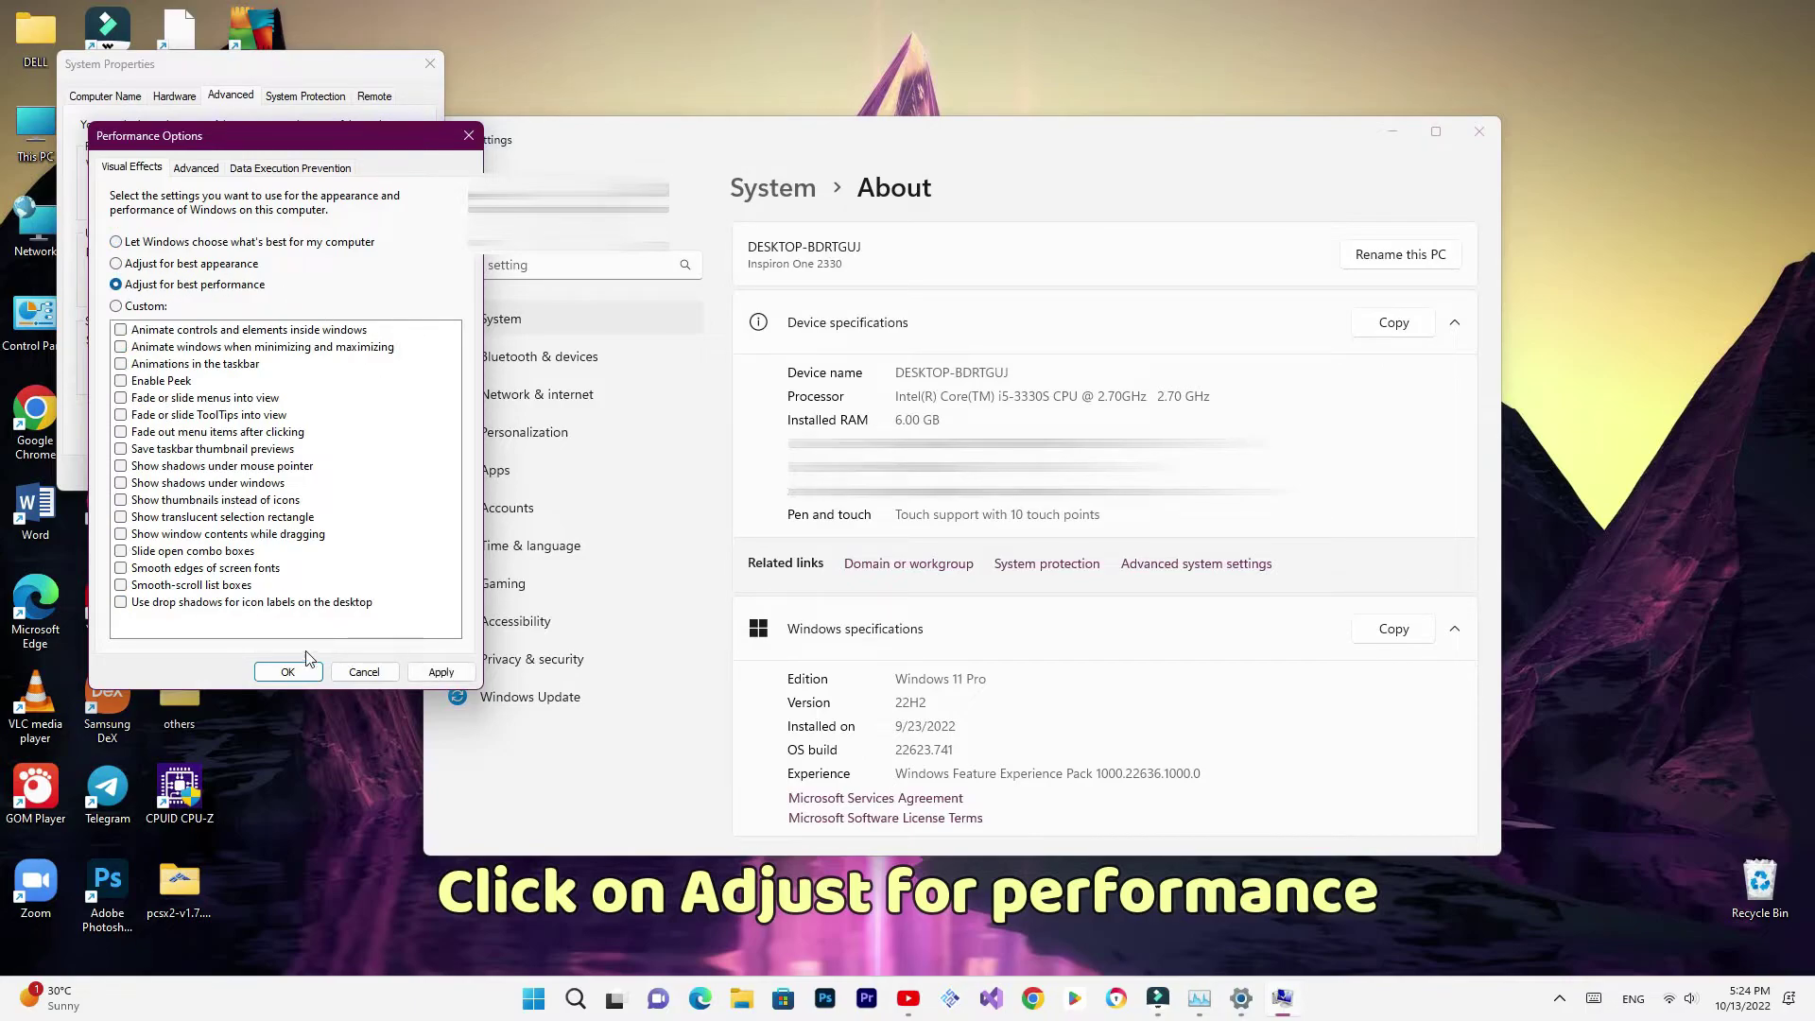
# - Re-enable Smooth edges of screen fonts and Save taskbar thumbnail previews, apply the visual effects, and close the system windows
pyautogui.click(121, 569)
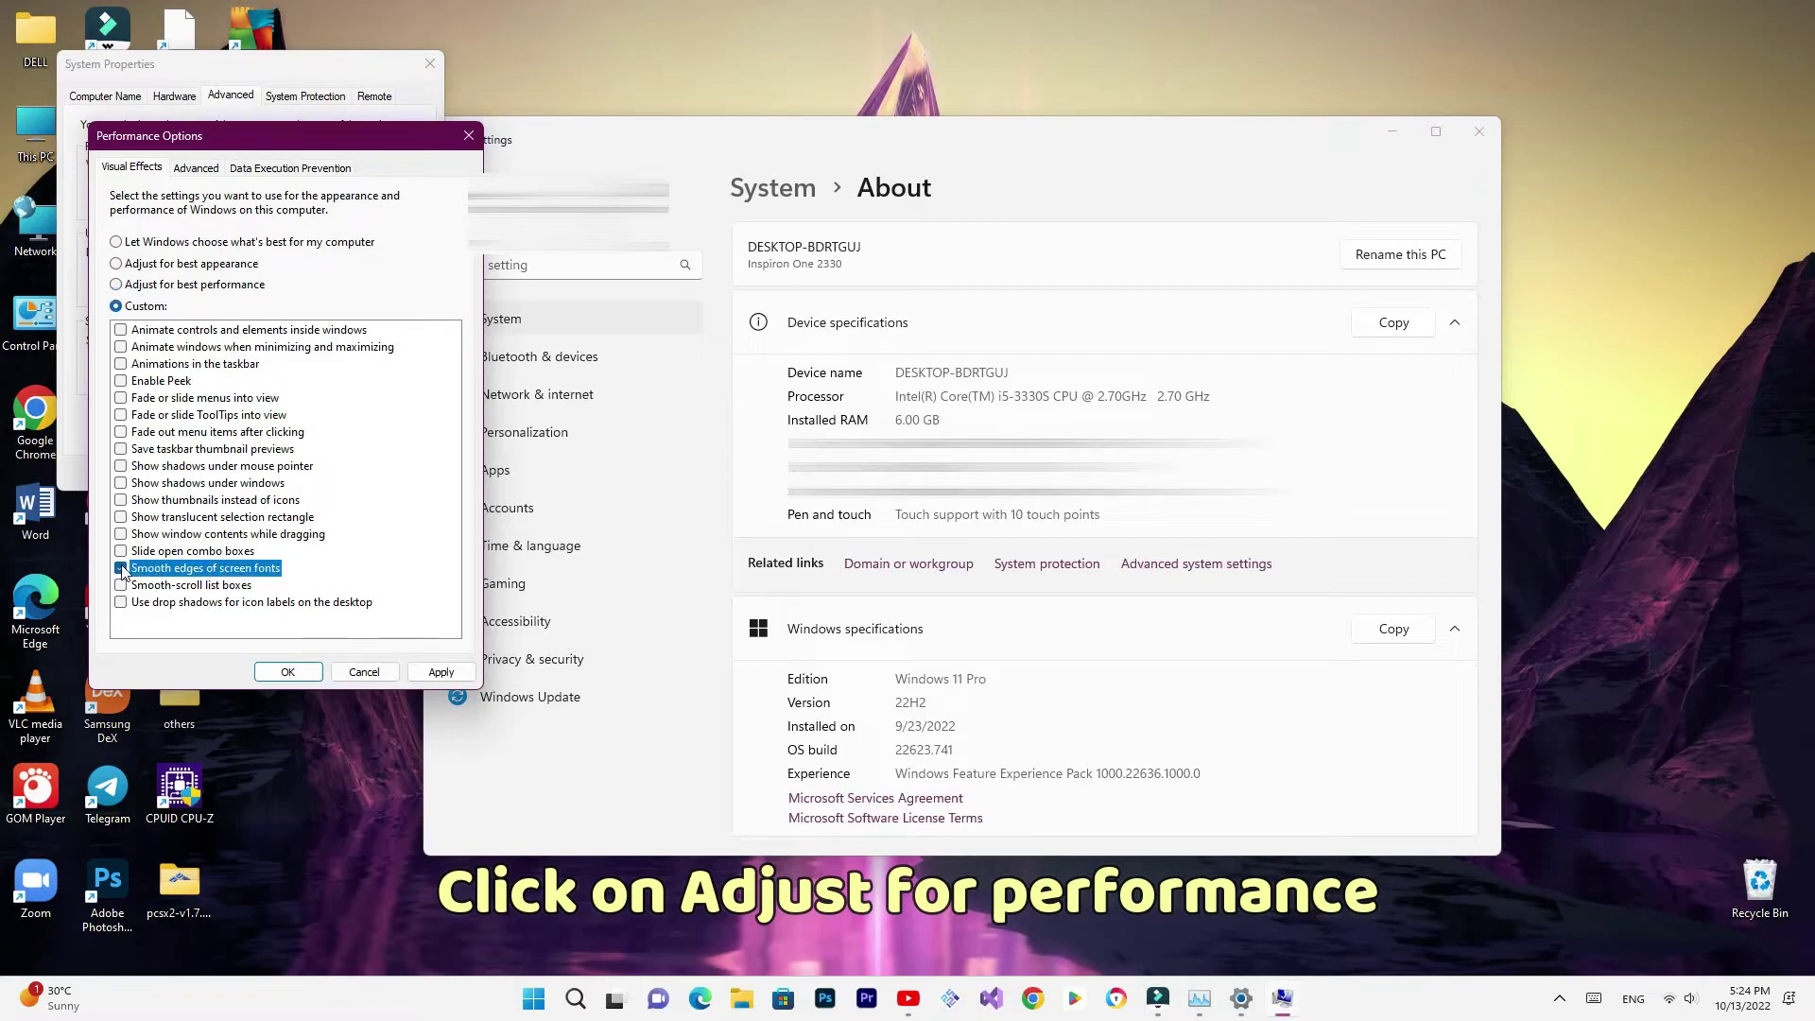
pyautogui.click(122, 450)
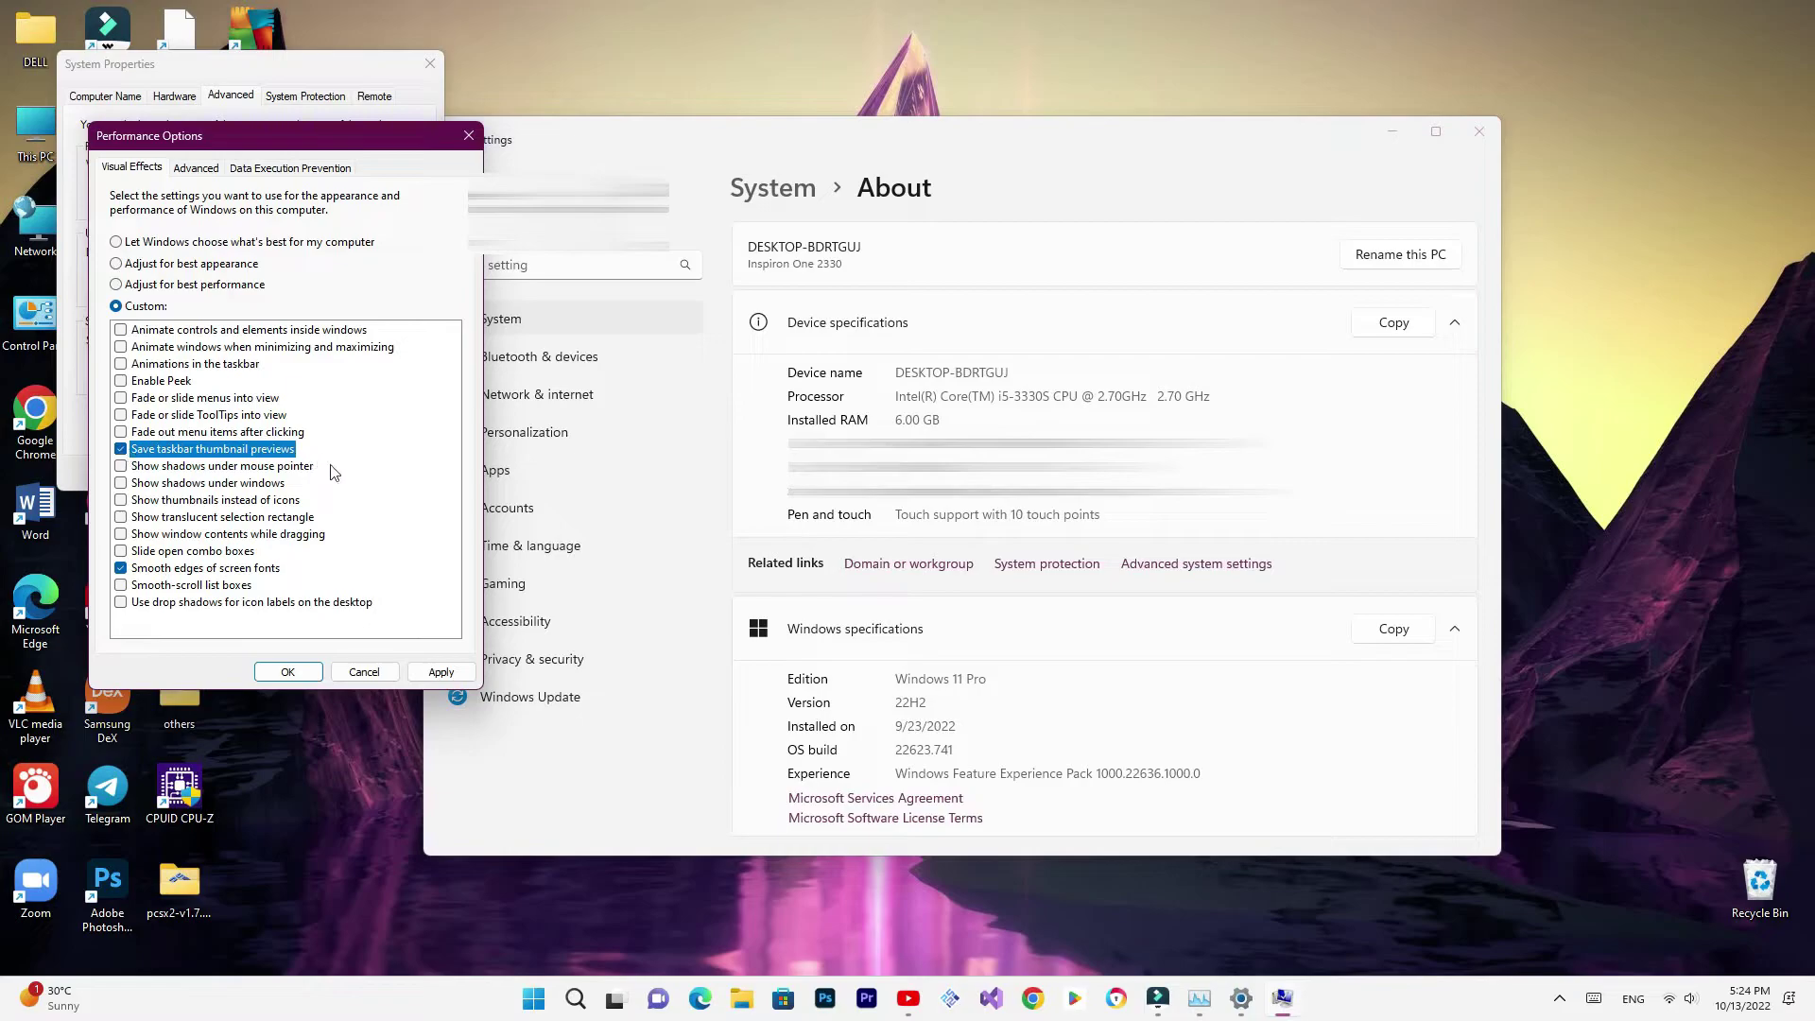
pyautogui.click(439, 670)
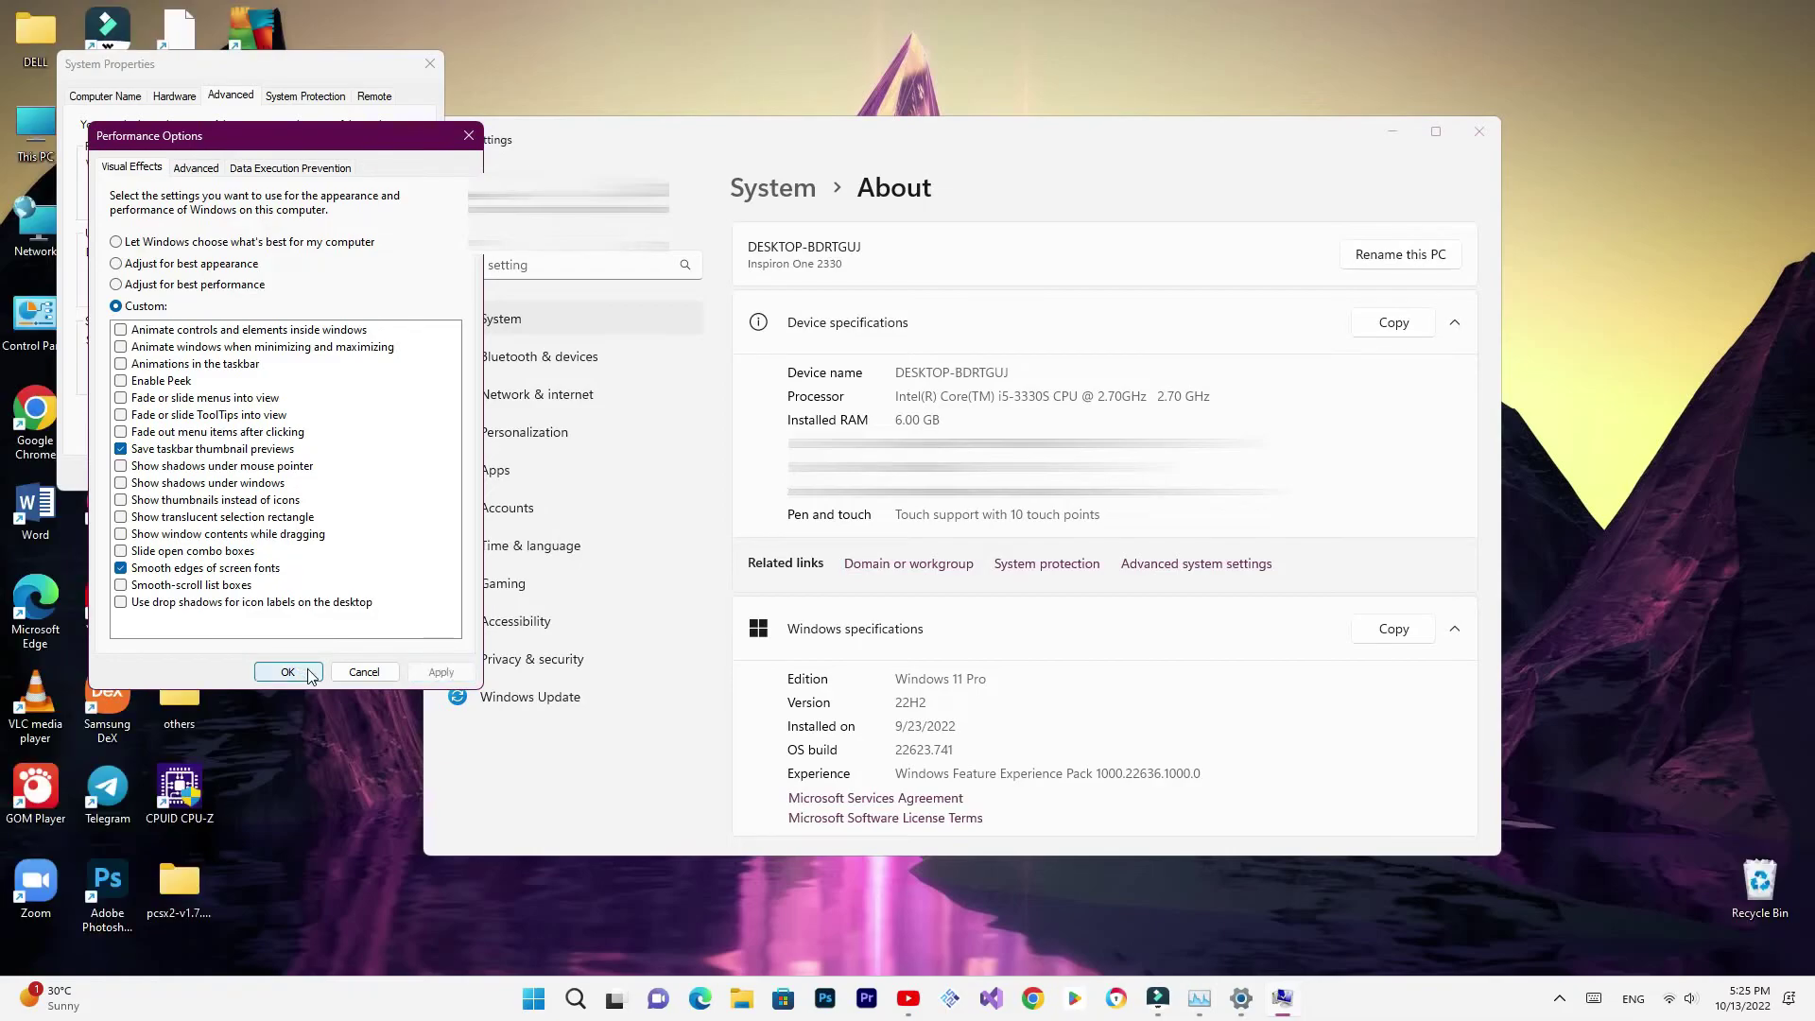
pyautogui.click(308, 669)
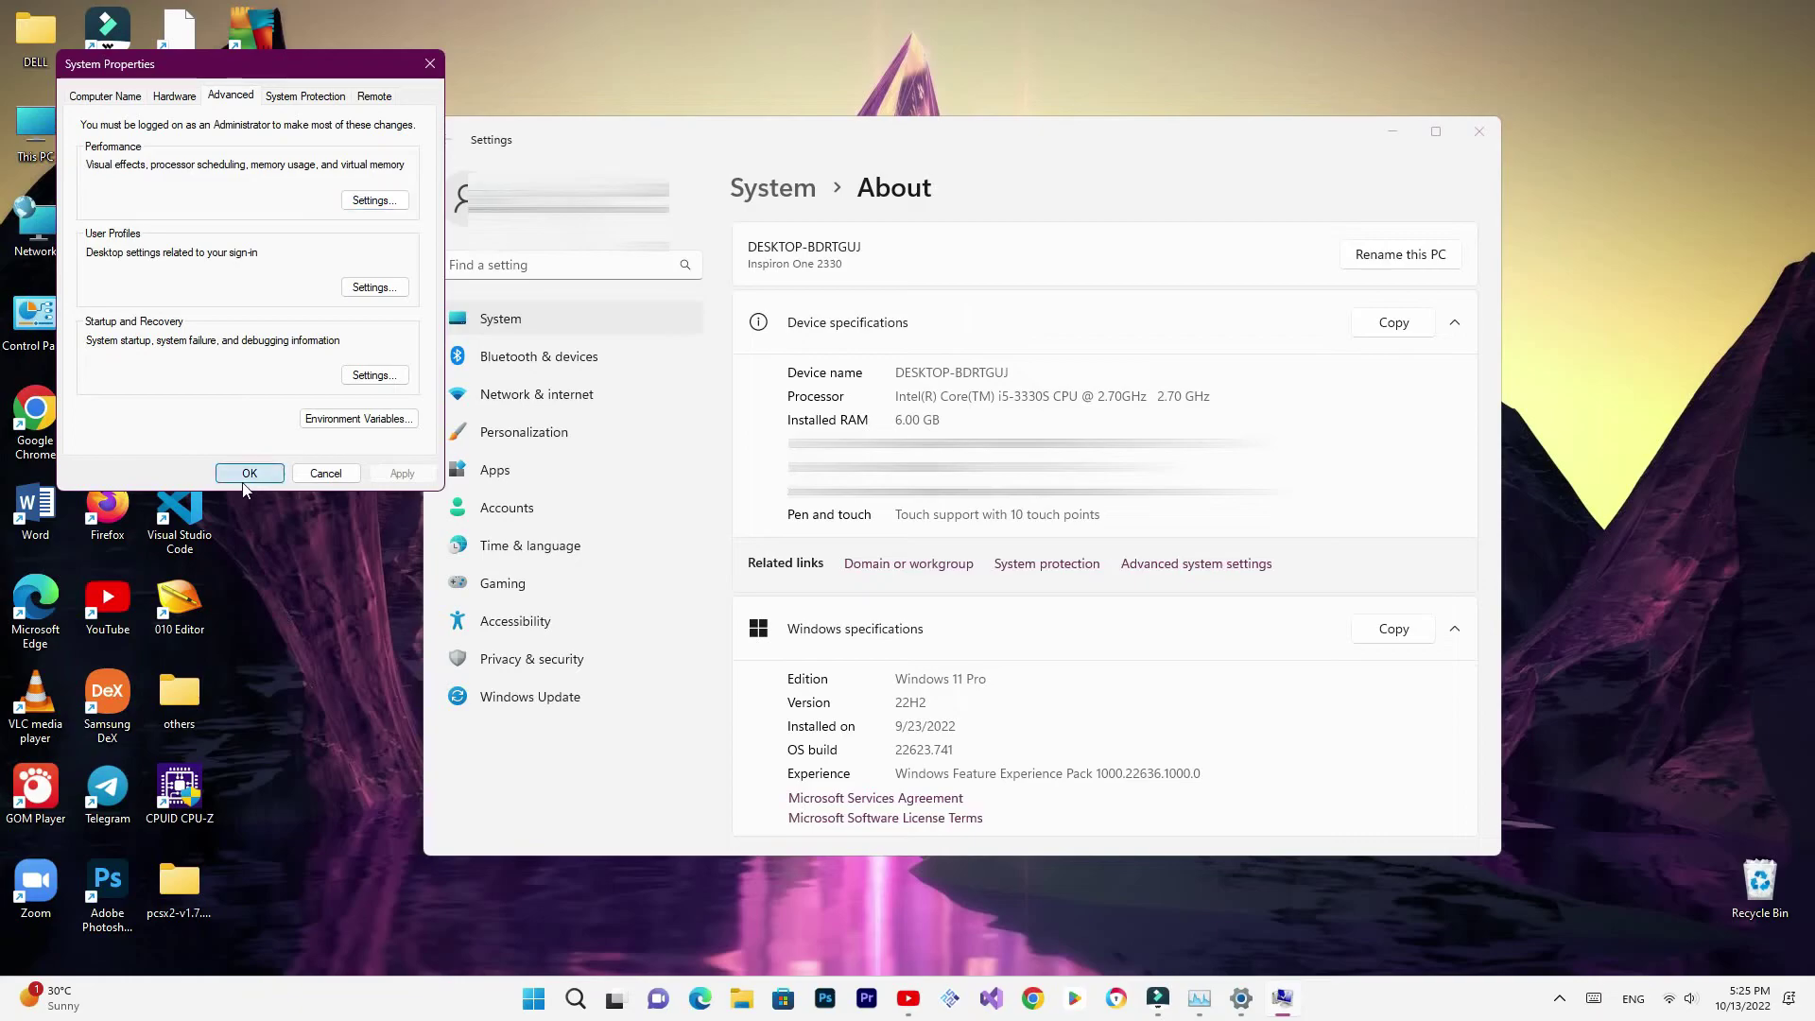
pyautogui.click(243, 480)
pyautogui.click(1481, 134)
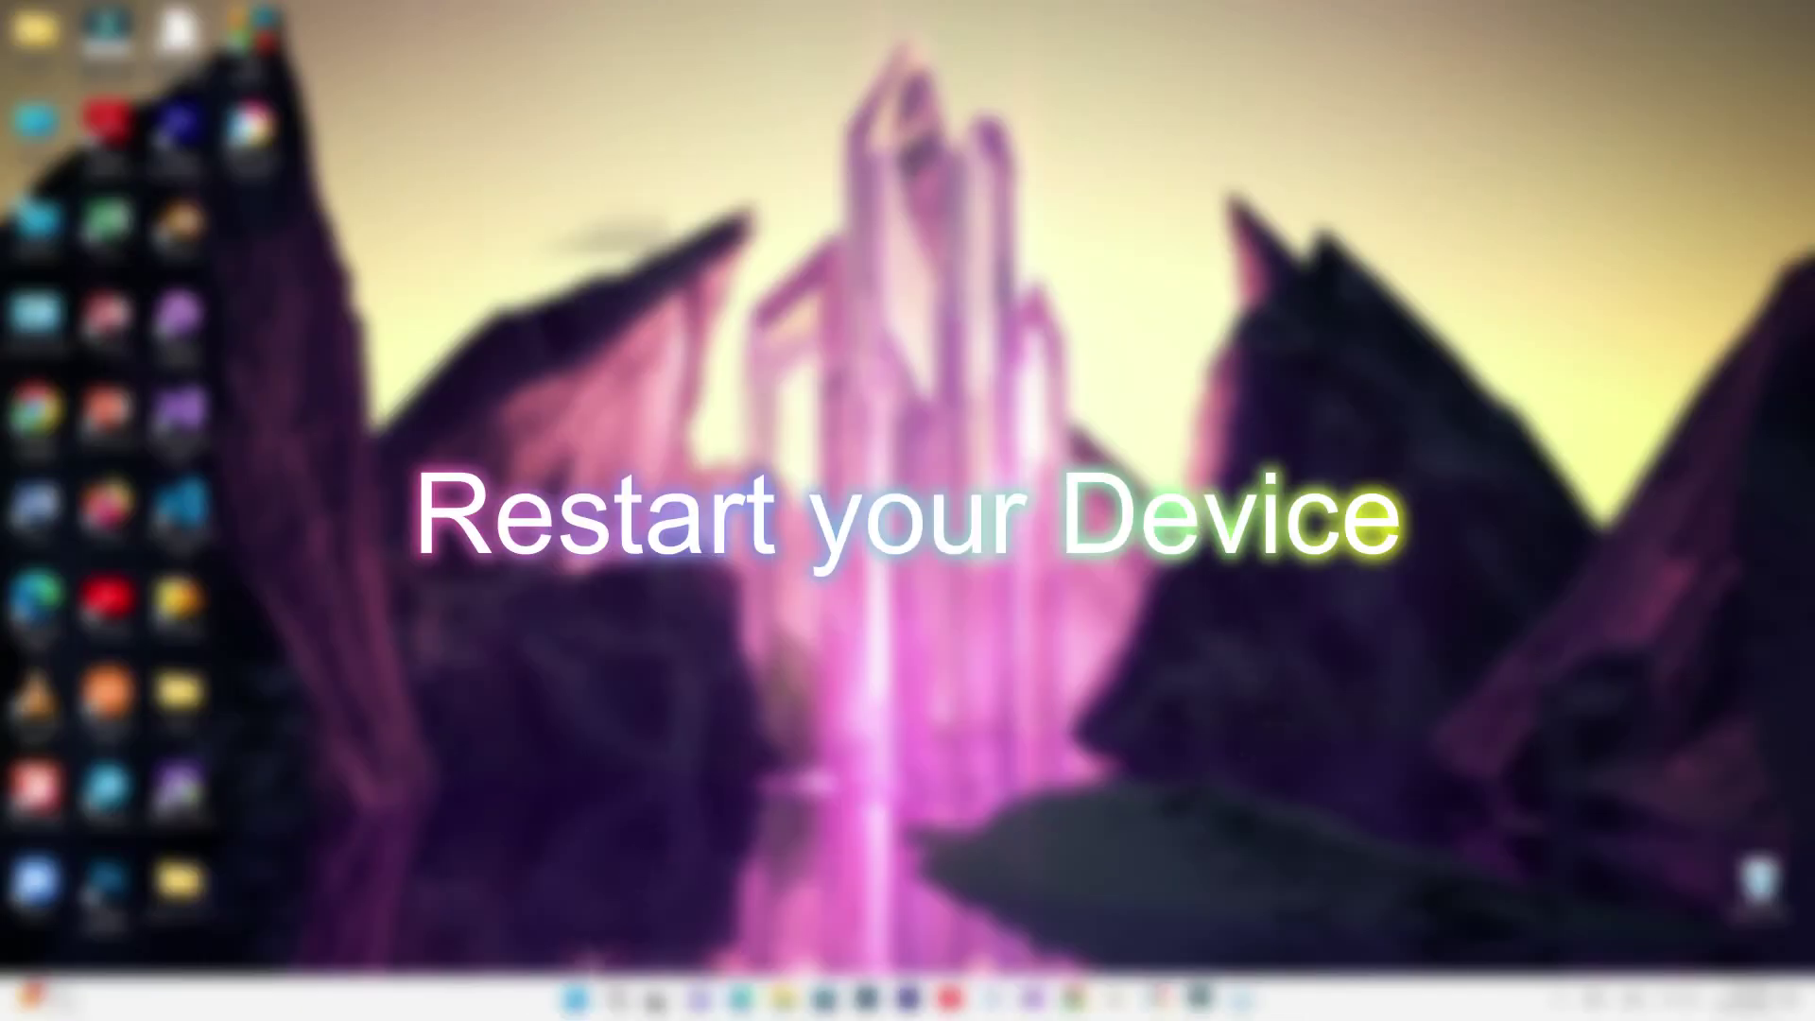
pyautogui.click(574, 999)
pyautogui.click(574, 1000)
pyautogui.rightClick(787, 386)
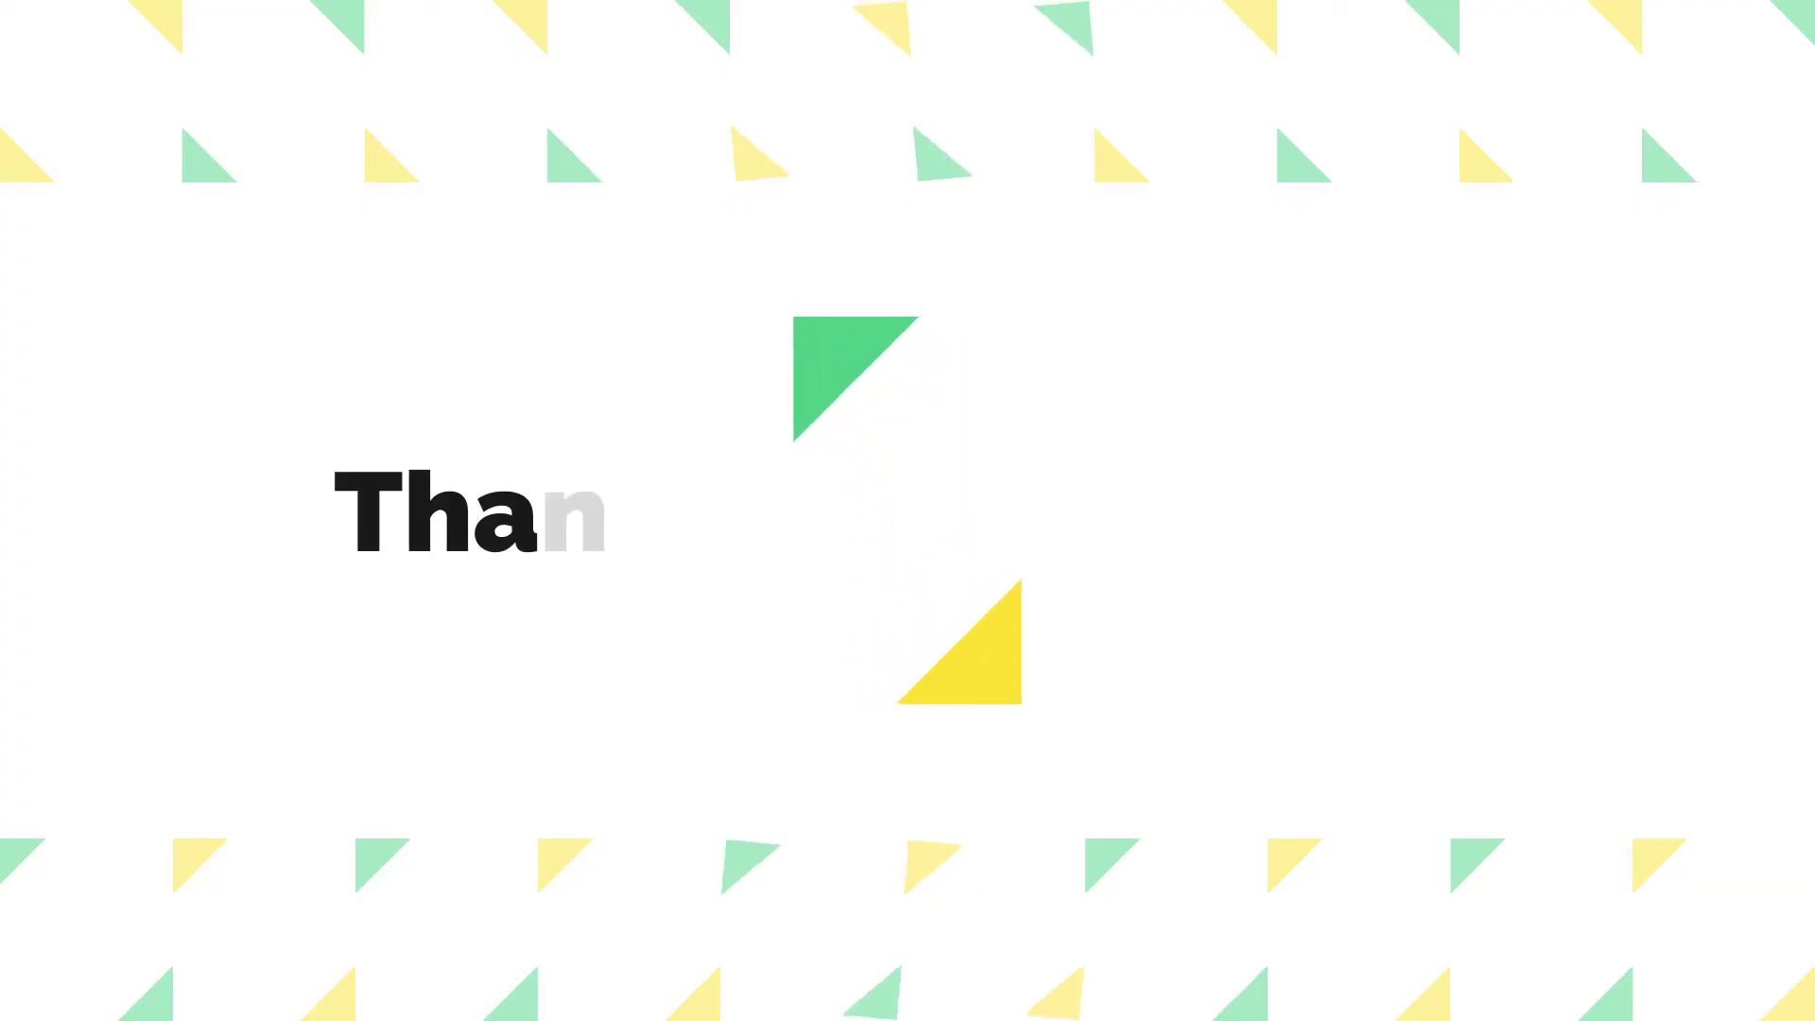